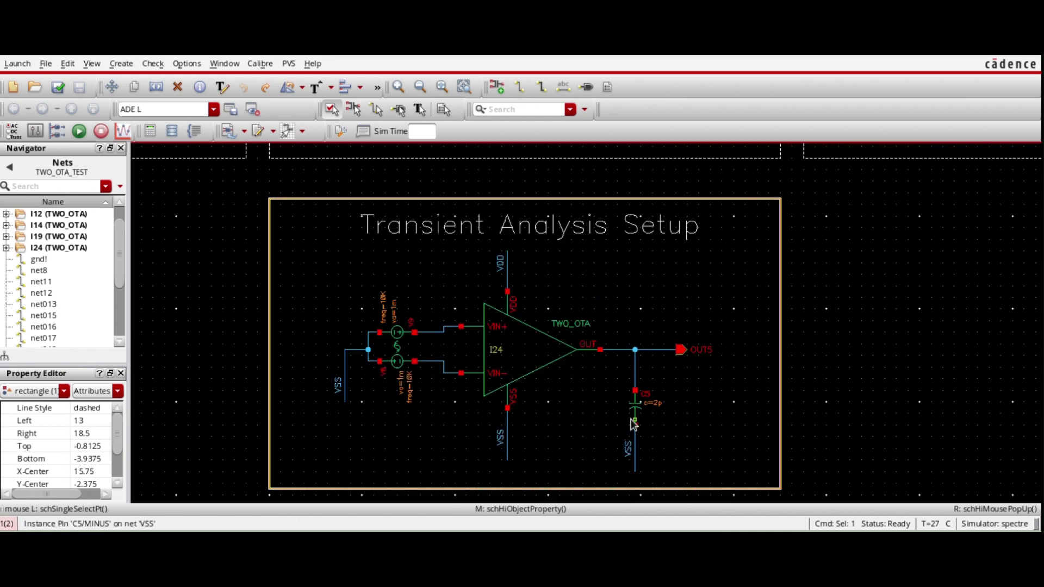
# Review the properties of sine source V9 on the VIN+ input, including DC voltage, AC magnitude, amplitude and frequency
pyautogui.keyDown('ctrl'); pyautogui.scroll(1, 379, 350); pyautogui.keyUp('ctrl')
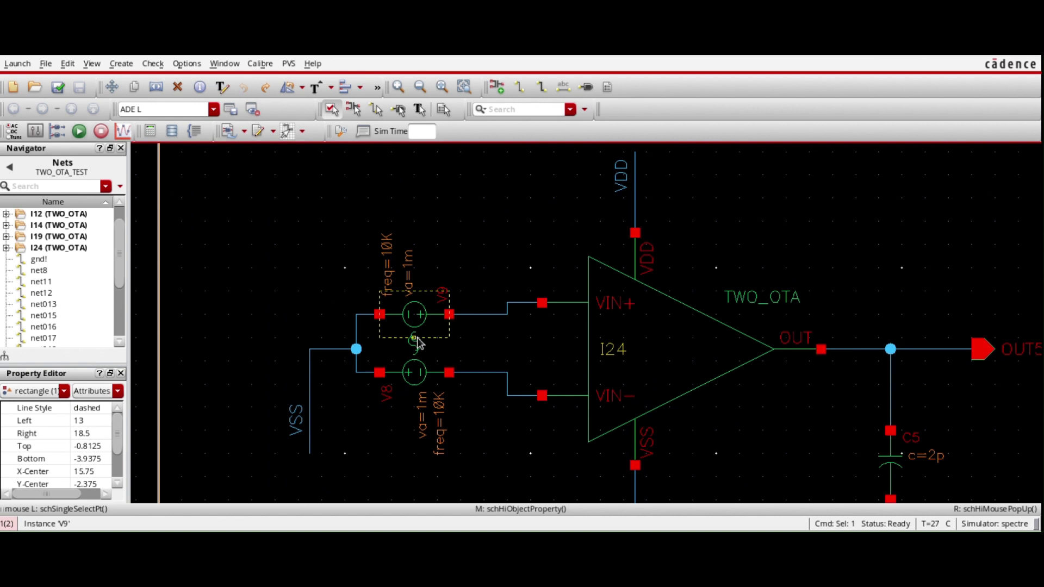
pyautogui.click(422, 325)
pyautogui.middleClick(423, 326)
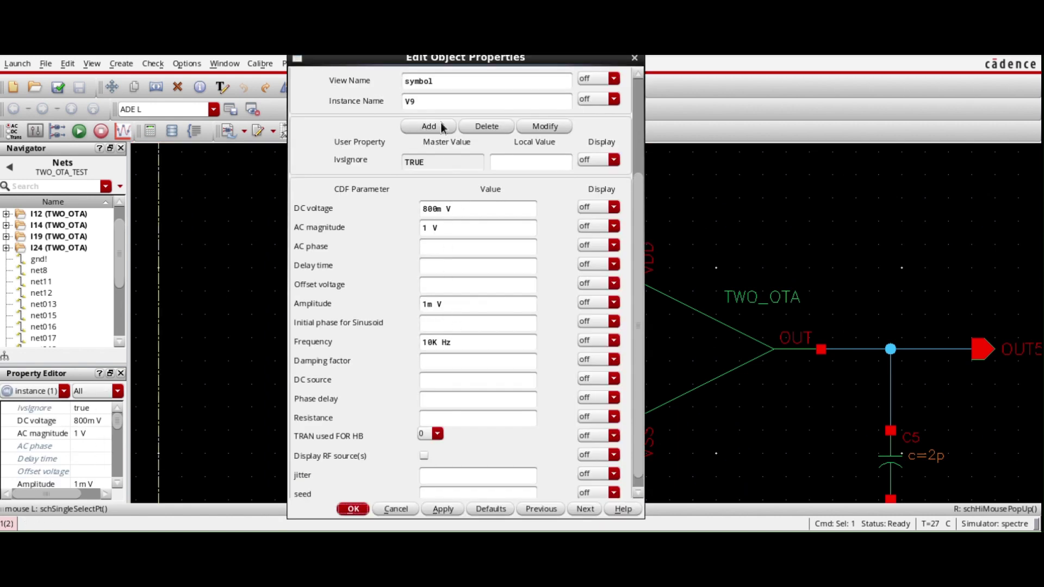
pyautogui.moveTo(428, 59)
pyautogui.mouseDown()
pyautogui.moveTo(432, 78)
pyautogui.moveTo(433, 61)
pyautogui.mouseUp()
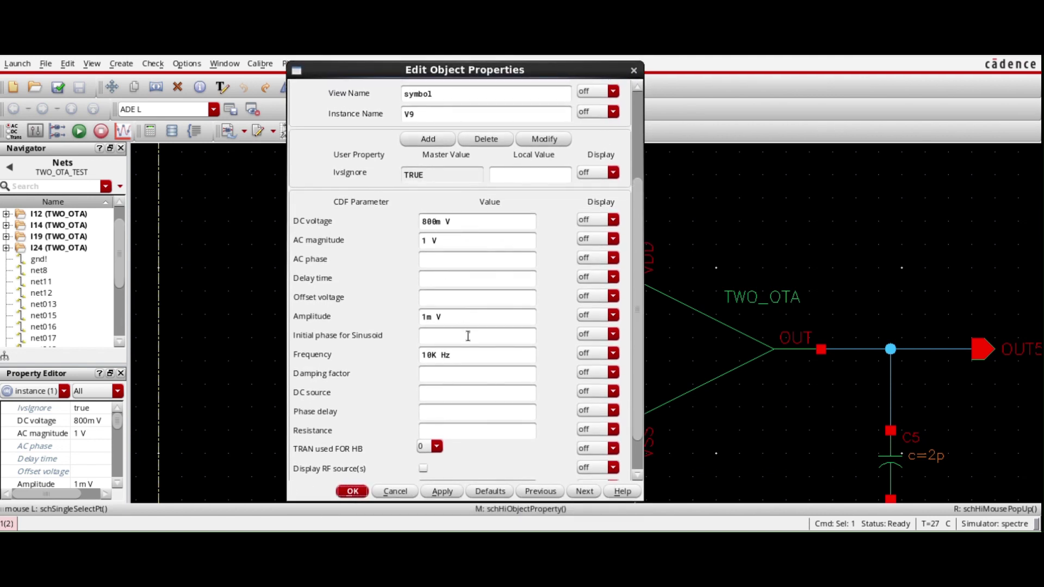
pyautogui.scroll(-3, 427, 321)
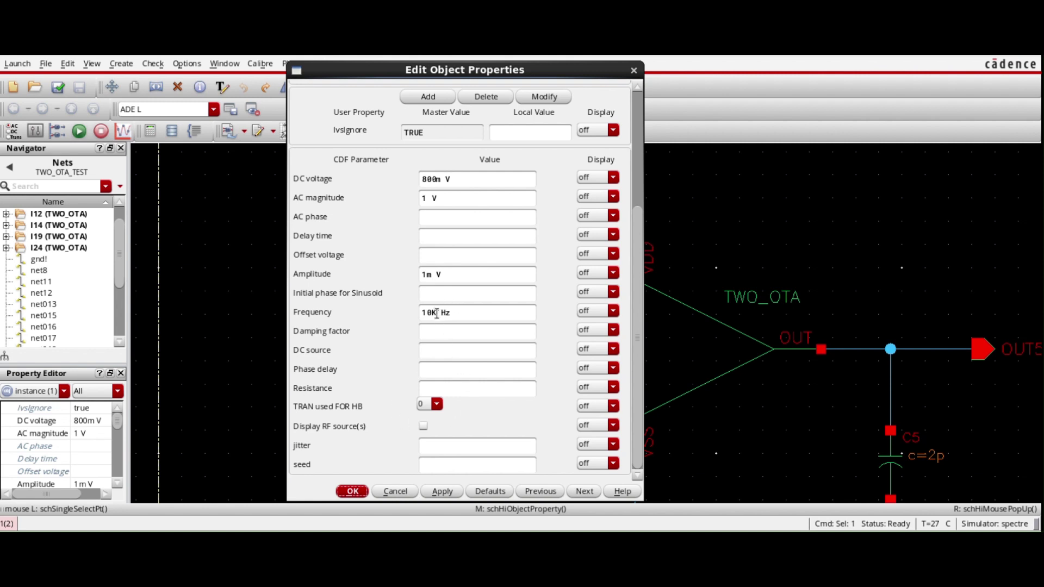
pyautogui.click(355, 491)
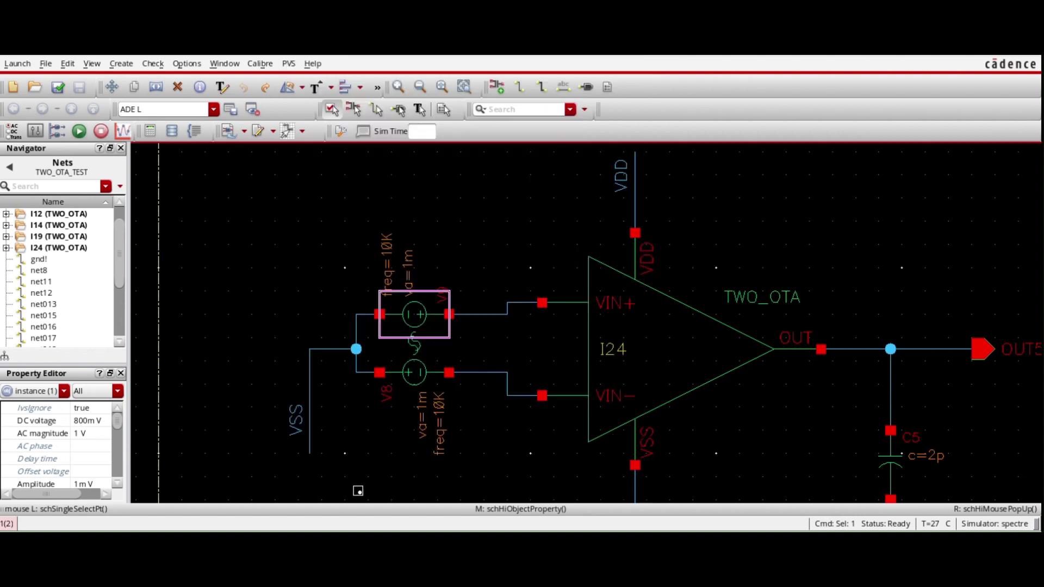
pyautogui.click(499, 433)
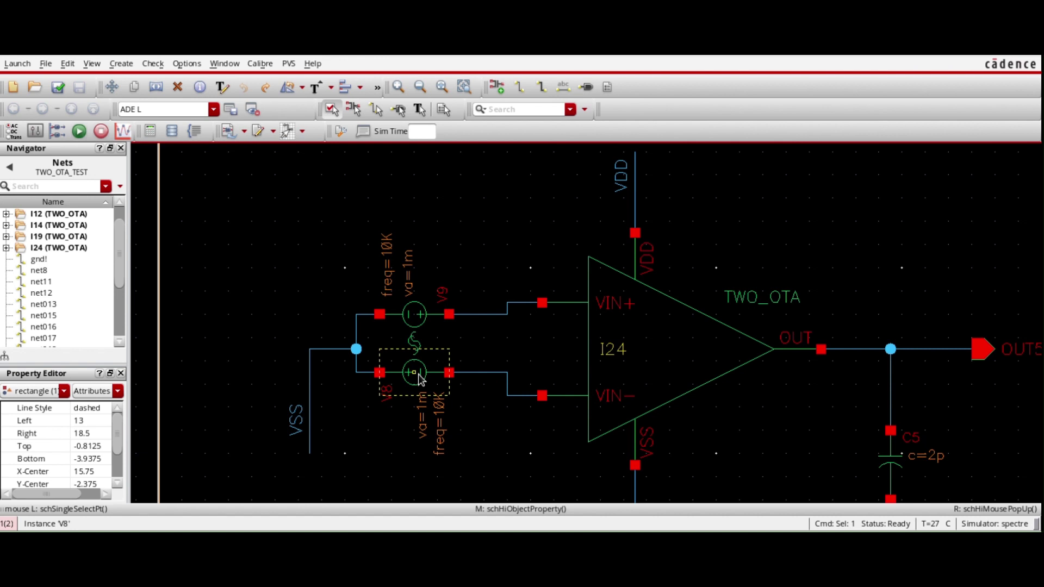
# Review the DC voltage, AC magnitude, amplitude and frequency of sine source V8 on the VIN- input
pyautogui.press('q')
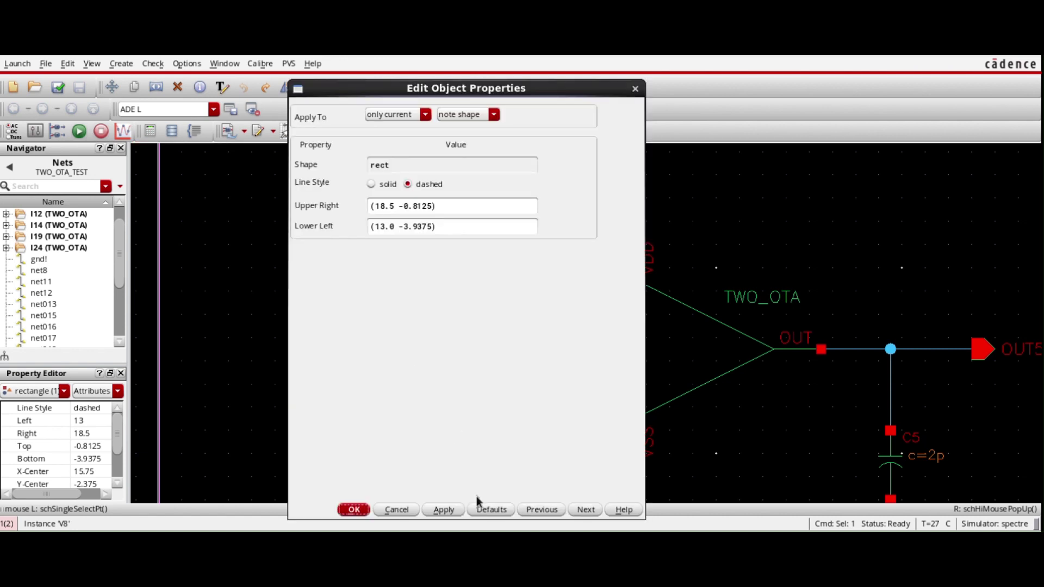
pyautogui.click(396, 510)
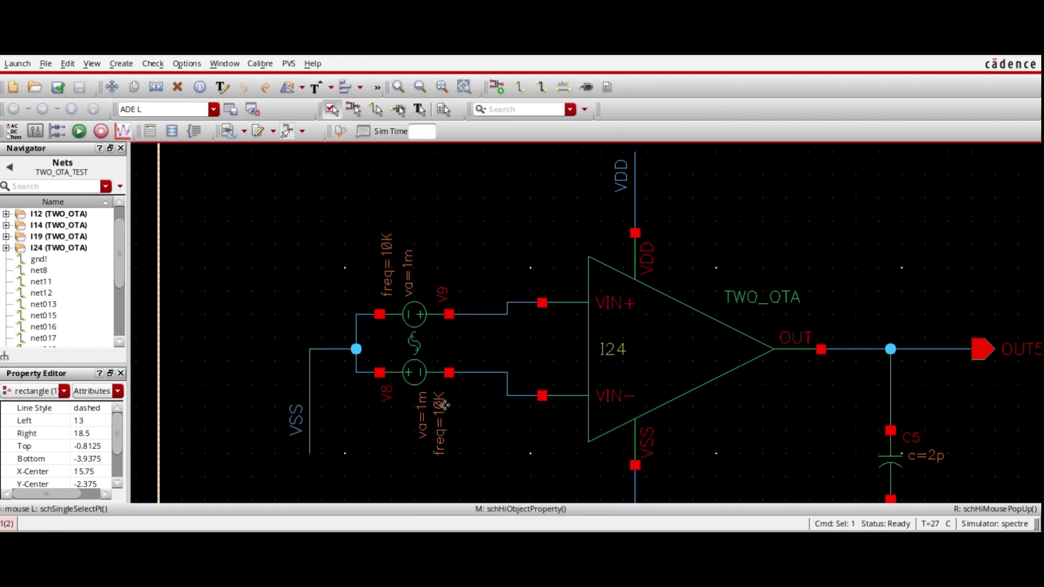
pyautogui.click(417, 369)
pyautogui.press('q')
pyautogui.scroll(-3, 436, 406)
pyautogui.scroll(-2, 437, 405)
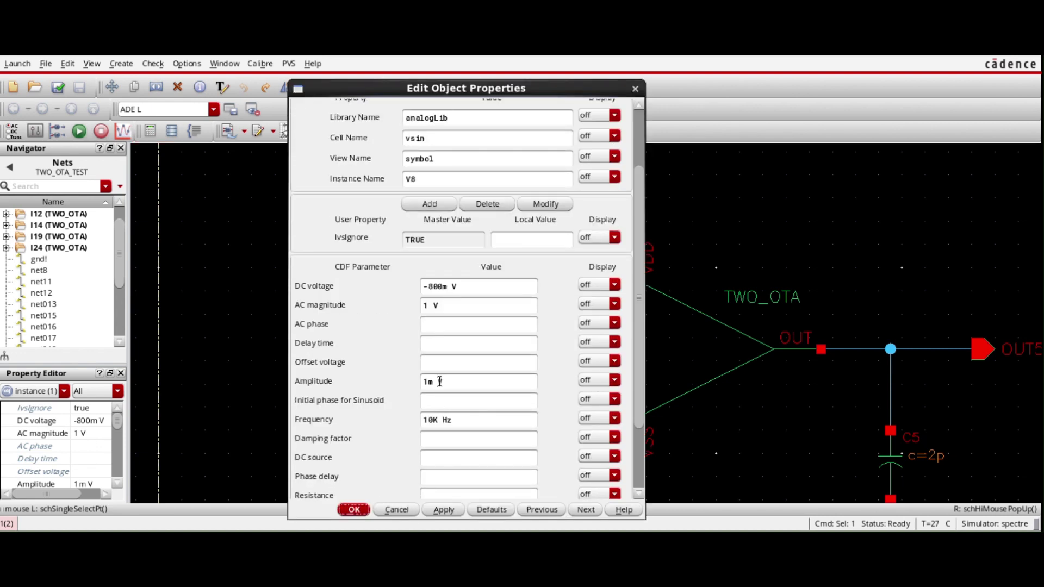
pyautogui.scroll(-2, 438, 391)
pyautogui.click(360, 510)
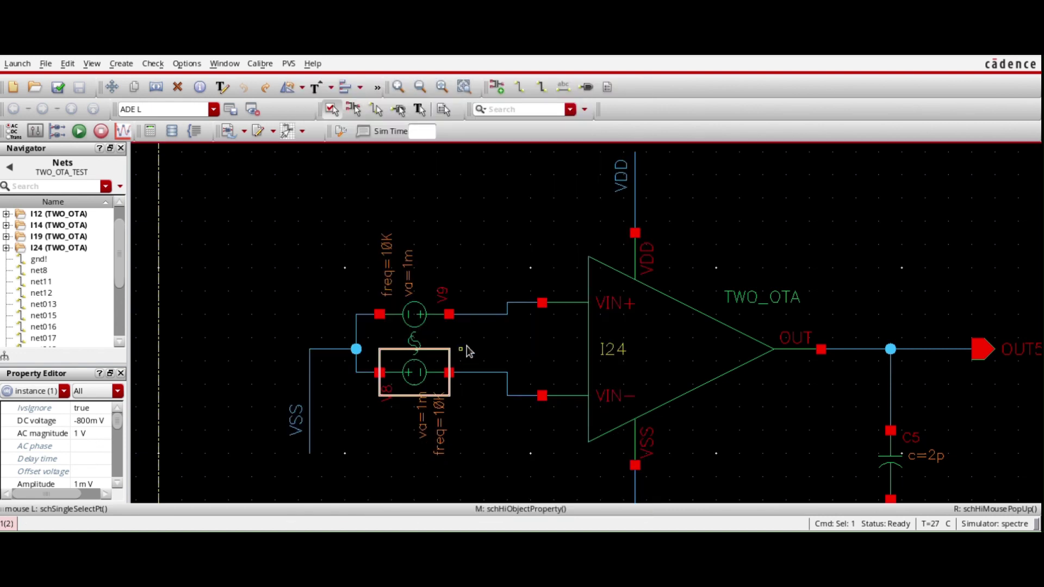
pyautogui.click(478, 398)
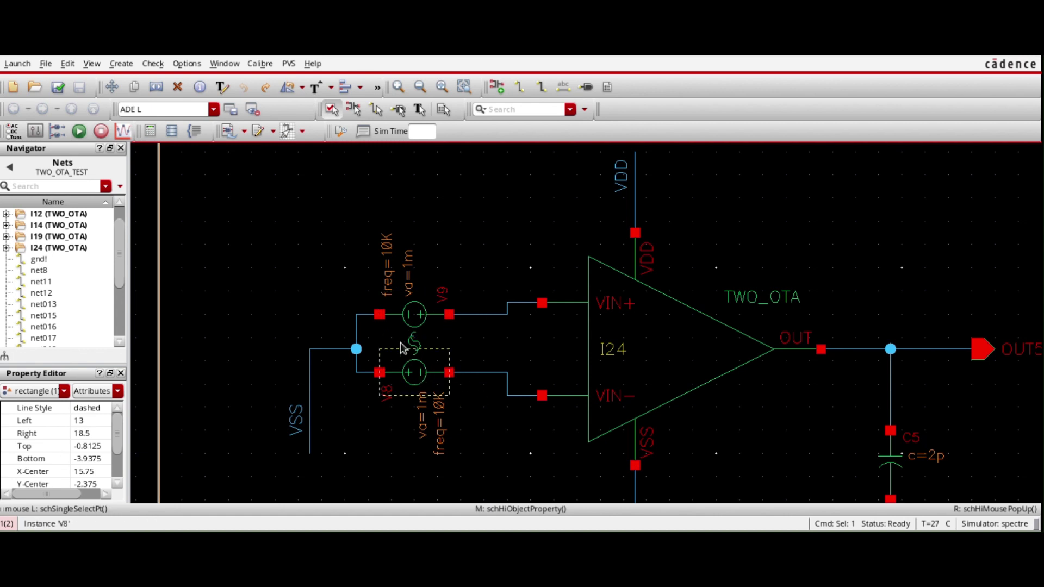
# Check the tran analysis settings in ADE L, covering stop time, accuracy defaults and enabled state, and accept them
pyautogui.keyDown('ctrl'); pyautogui.scroll(-1, 403, 345); pyautogui.keyUp('ctrl')
pyautogui.keyDown('ctrl'); pyautogui.scroll(-1, 492, 356); pyautogui.keyUp('ctrl')
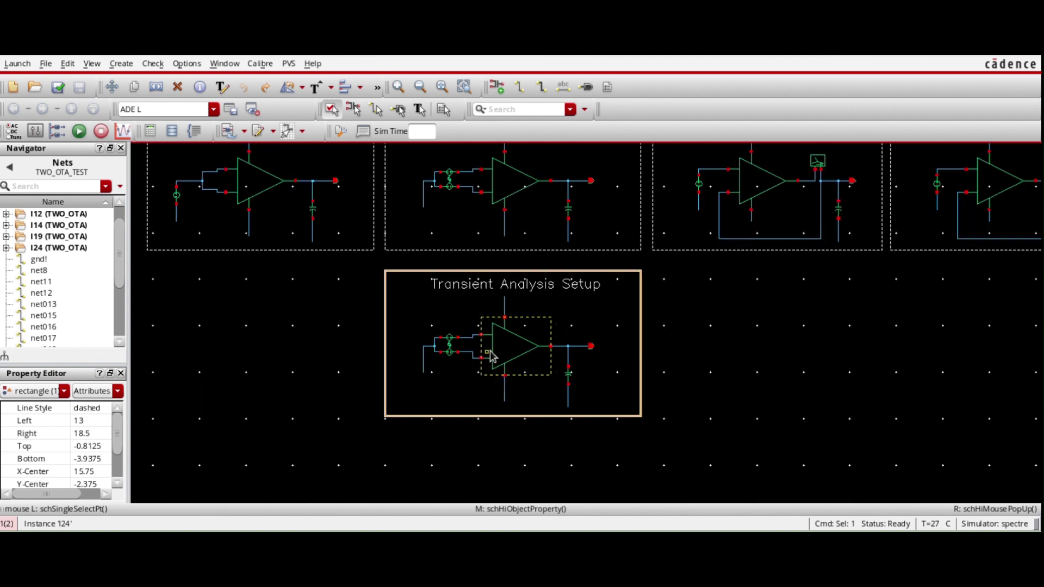
pyautogui.keyDown('ctrl'); pyautogui.scroll(1, 491, 356); pyautogui.keyUp('ctrl')
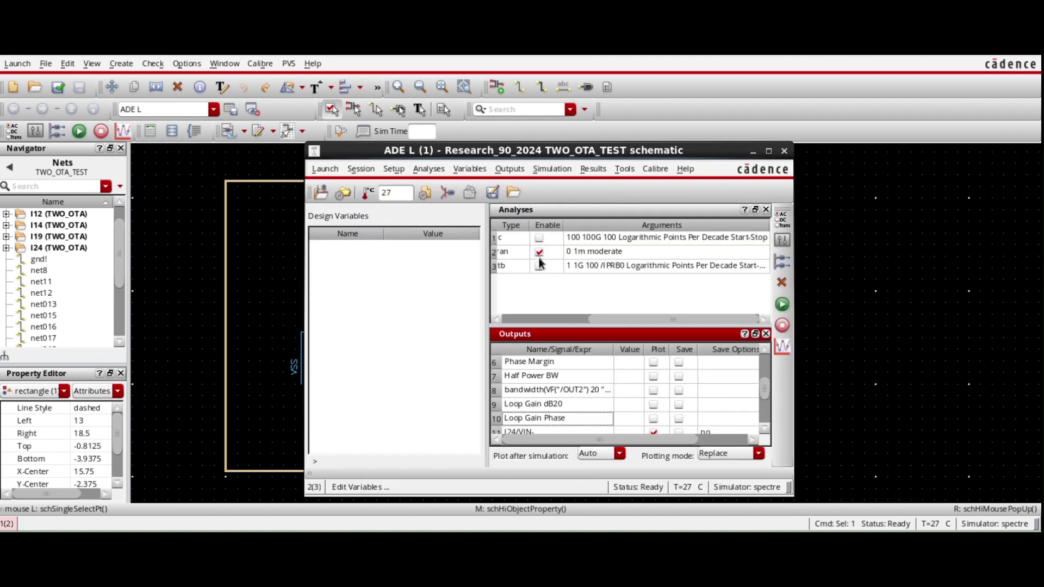
pyautogui.moveTo(589, 320); pyautogui.dragTo(544, 318)
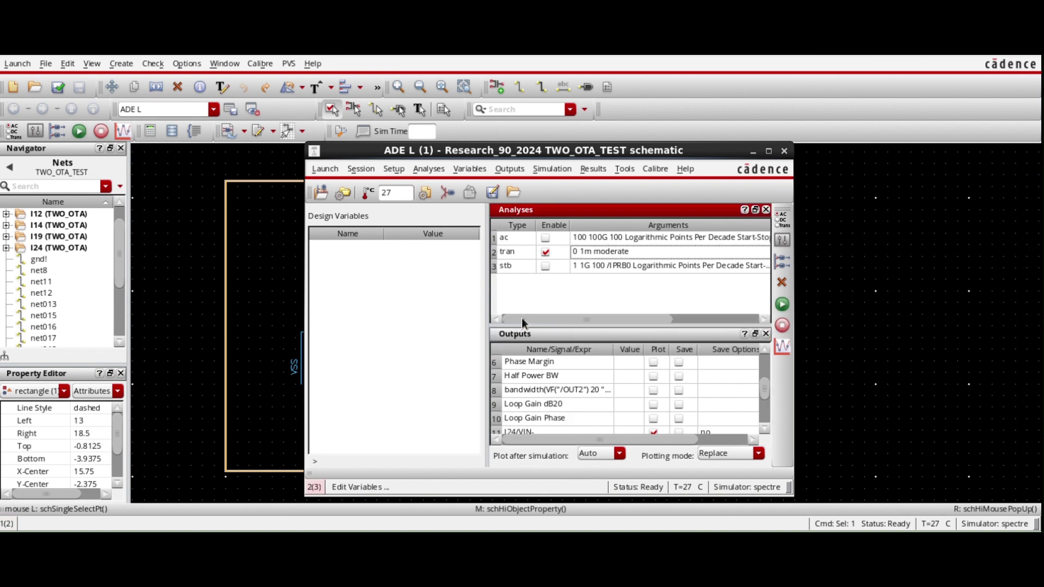
pyautogui.click(523, 253)
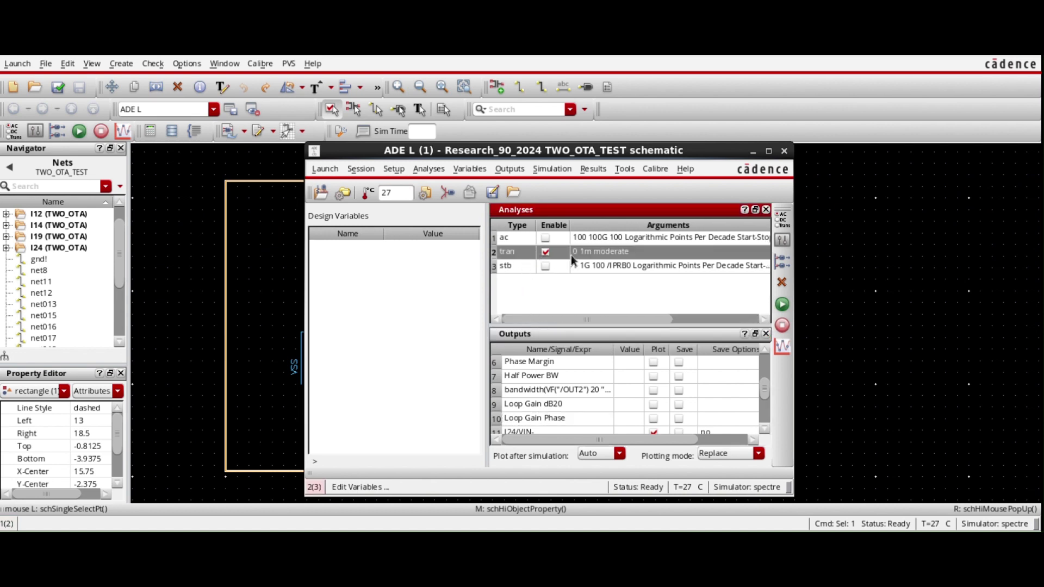
pyautogui.click(782, 219)
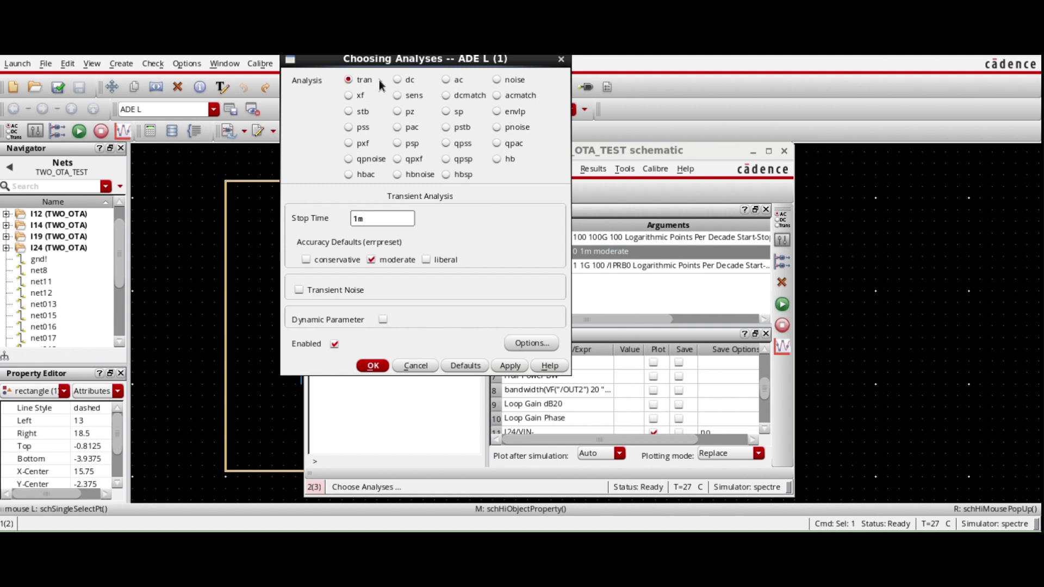
pyautogui.click(368, 221)
pyautogui.click(335, 344)
pyautogui.click(374, 365)
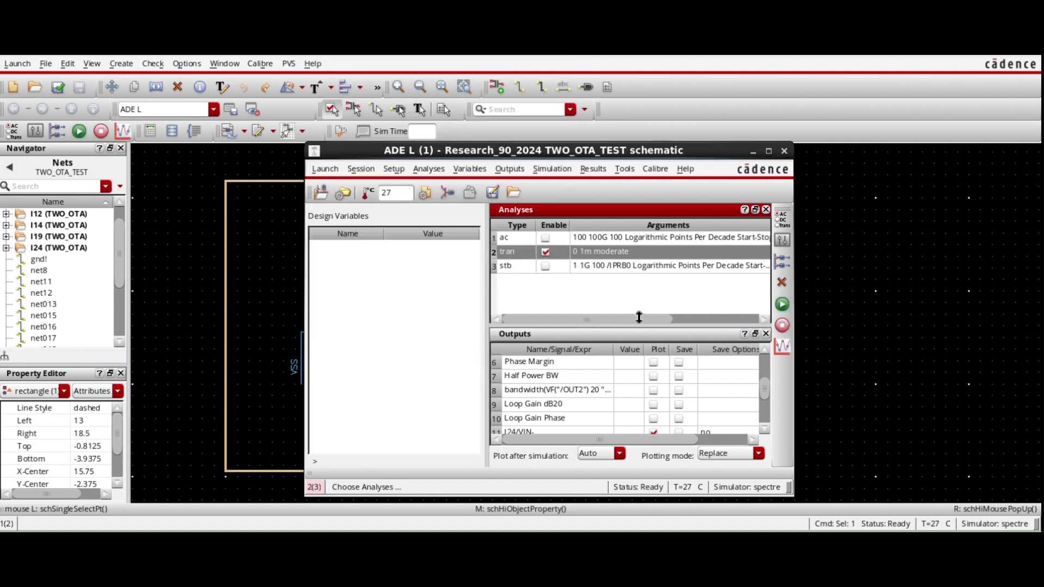
# Add the OUT5 net of the transient analysis circuit to the outputs to be plotted by selecting it on the design
pyautogui.click(504, 170)
pyautogui.moveTo(522, 287)
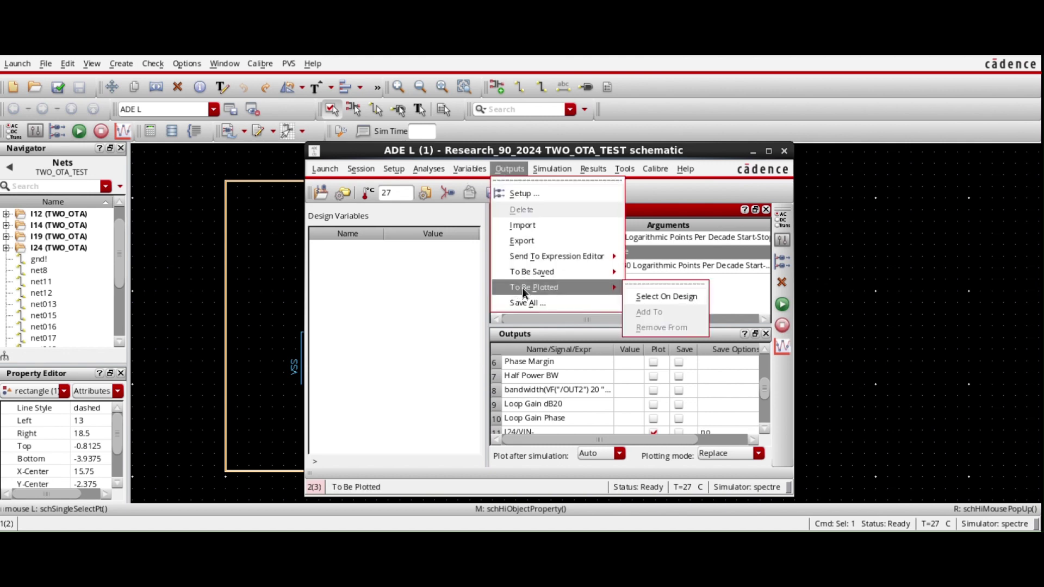
pyautogui.click(642, 295)
pyautogui.keyDown('ctrl'); pyautogui.scroll(2, 644, 348); pyautogui.keyUp('ctrl')
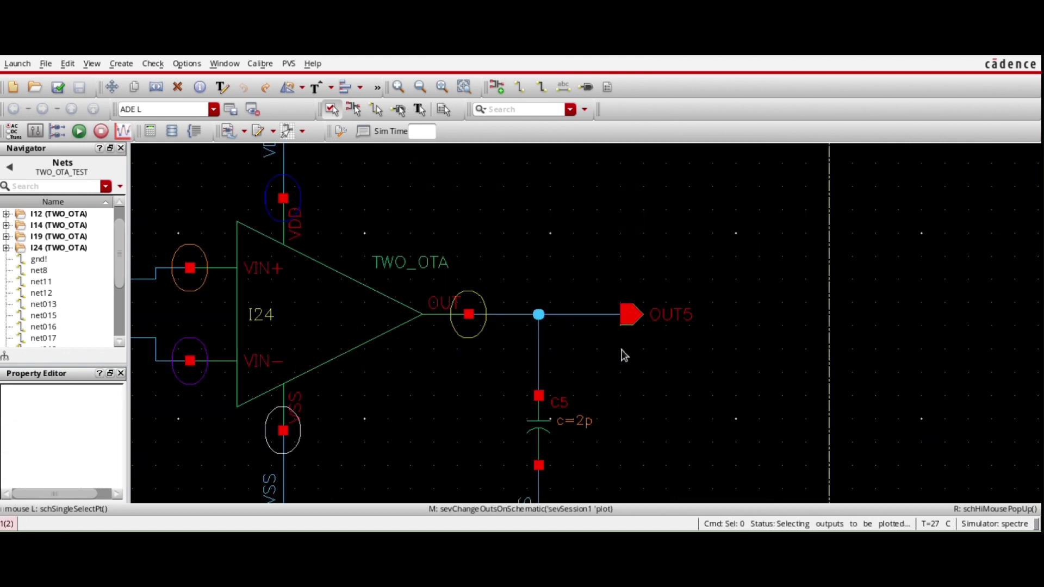
pyautogui.keyDown('ctrl'); pyautogui.scroll(-2, 608, 345); pyautogui.keyUp('ctrl')
pyautogui.click(599, 333)
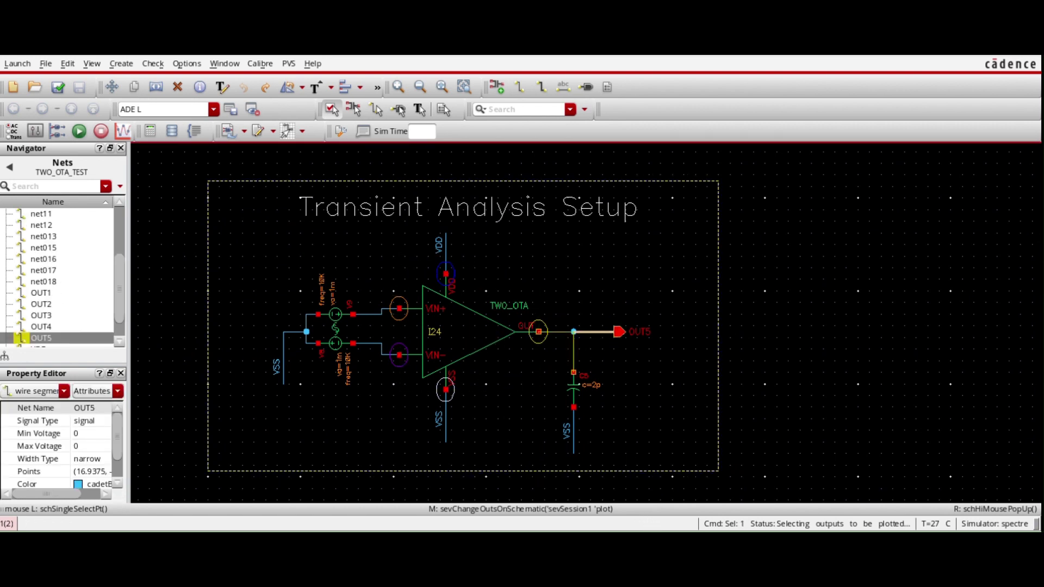
pyautogui.press('Escape')
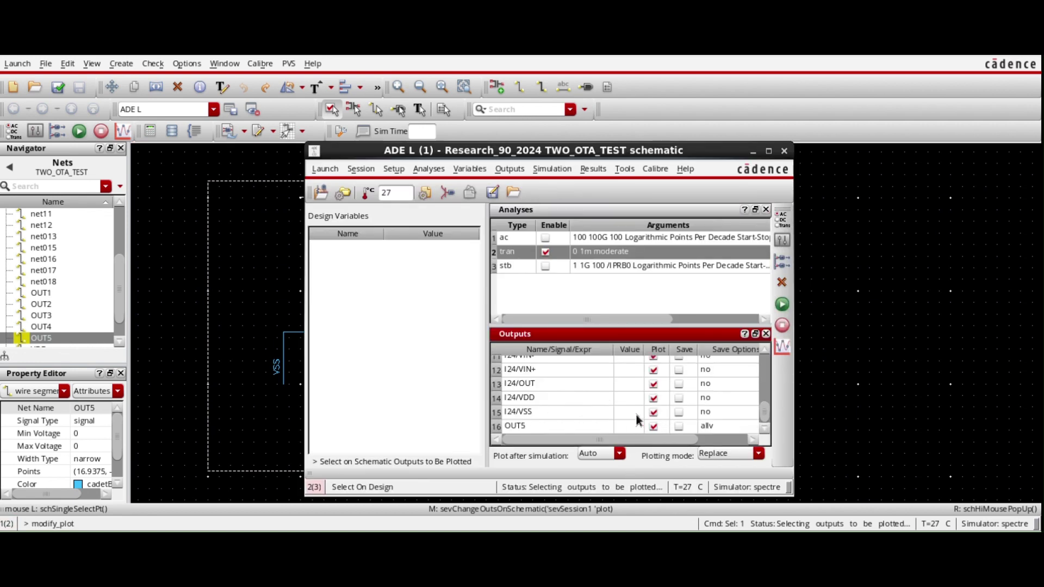
# Delete the I24 terminal outputs VSS, VDD, OUT, VIN+ and VIN- from the outputs list
pyautogui.click(608, 412)
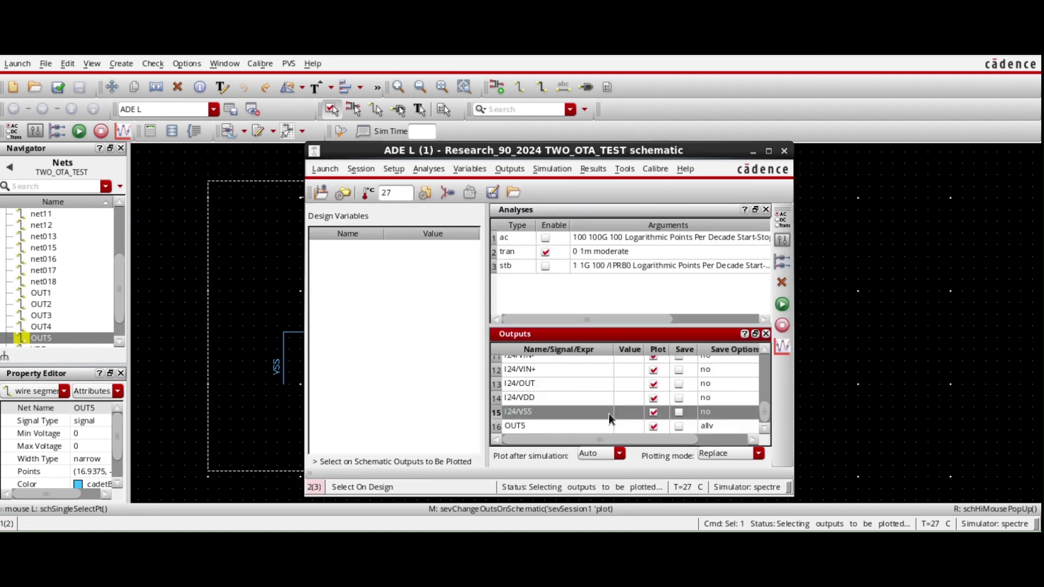
pyautogui.click(781, 282)
pyautogui.click(507, 416)
pyautogui.click(512, 396)
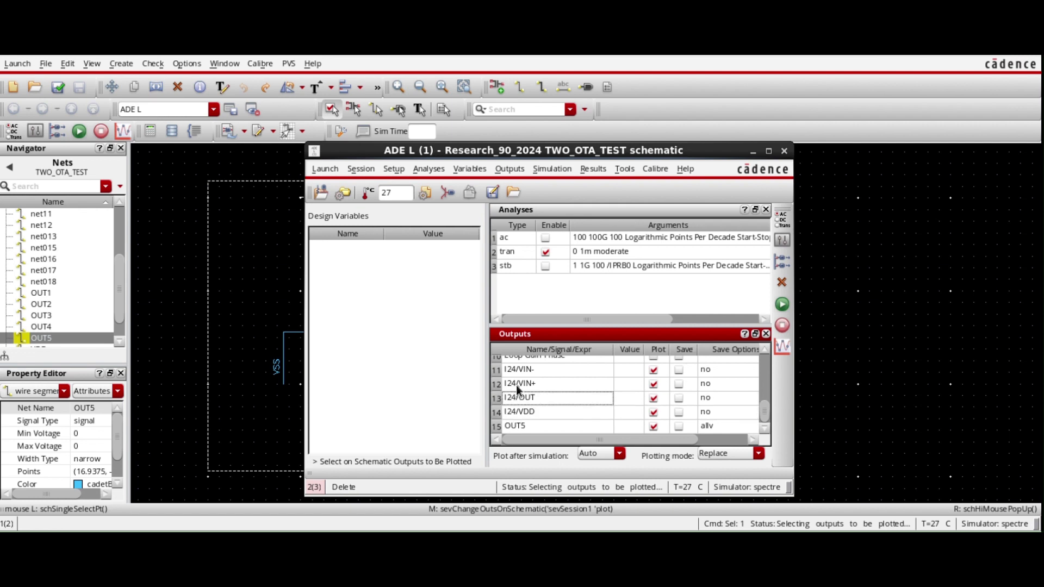
pyautogui.click(520, 406)
pyautogui.moveTo(522, 406); pyautogui.dragTo(524, 374)
pyautogui.scroll(1, 528, 380)
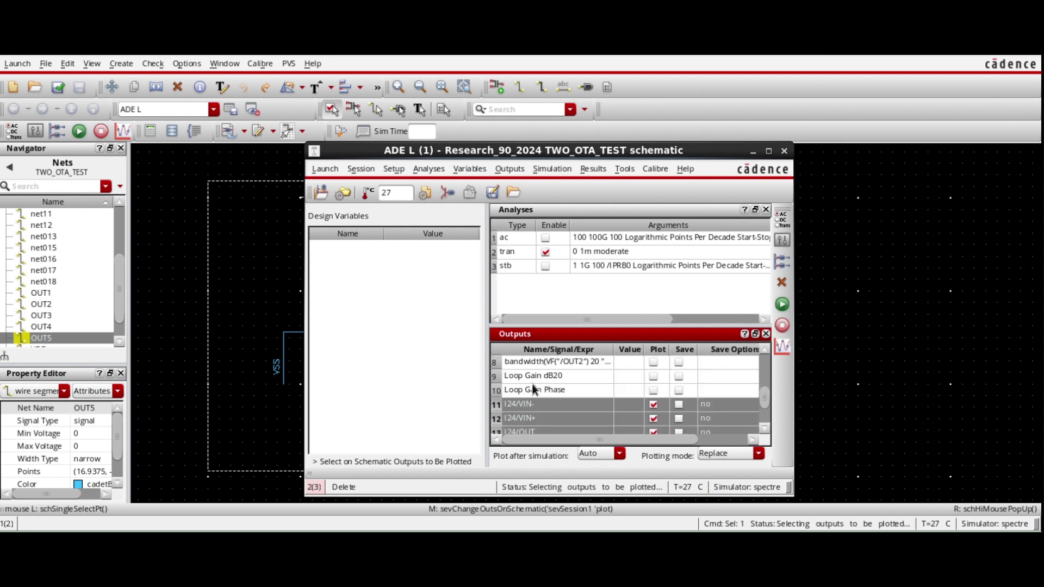
pyautogui.click(781, 283)
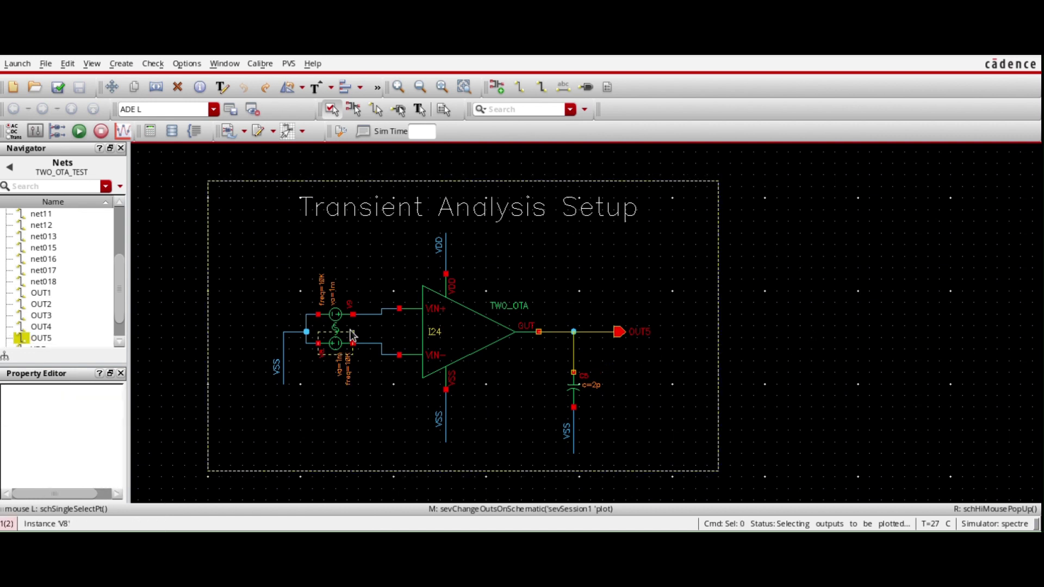
# Add the wires feeding I24's VIN+ and VIN- inputs to the outputs to be plotted
pyautogui.scroll(2, 371, 315)
pyautogui.click(370, 314)
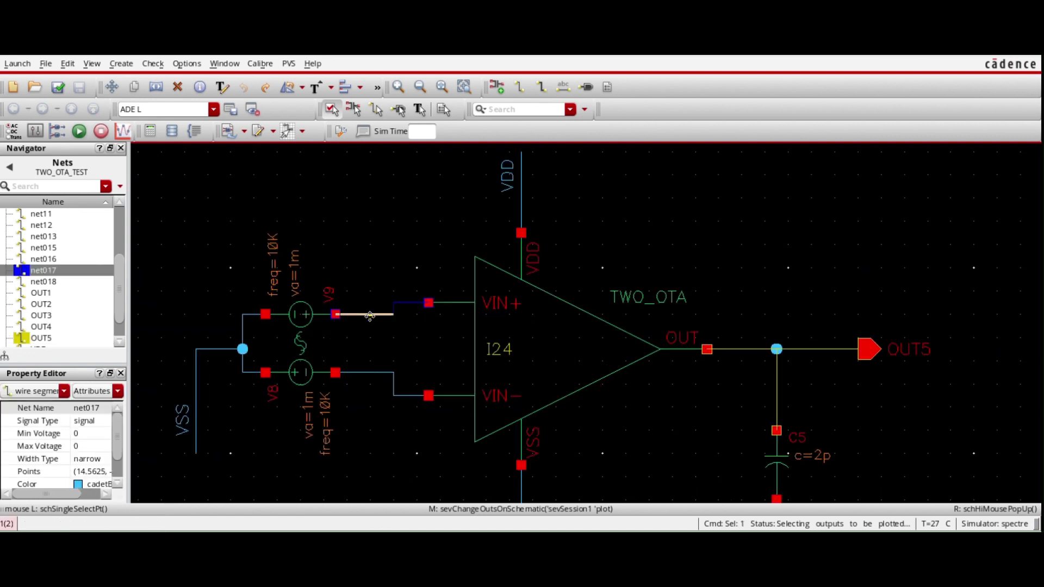
pyautogui.click(370, 372)
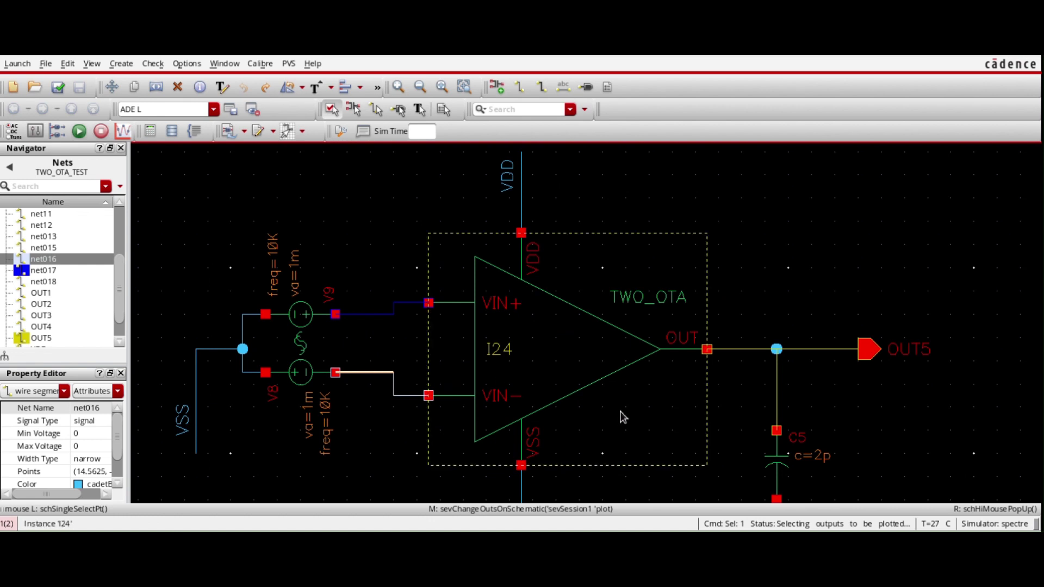
pyautogui.scroll(-1, 563, 384)
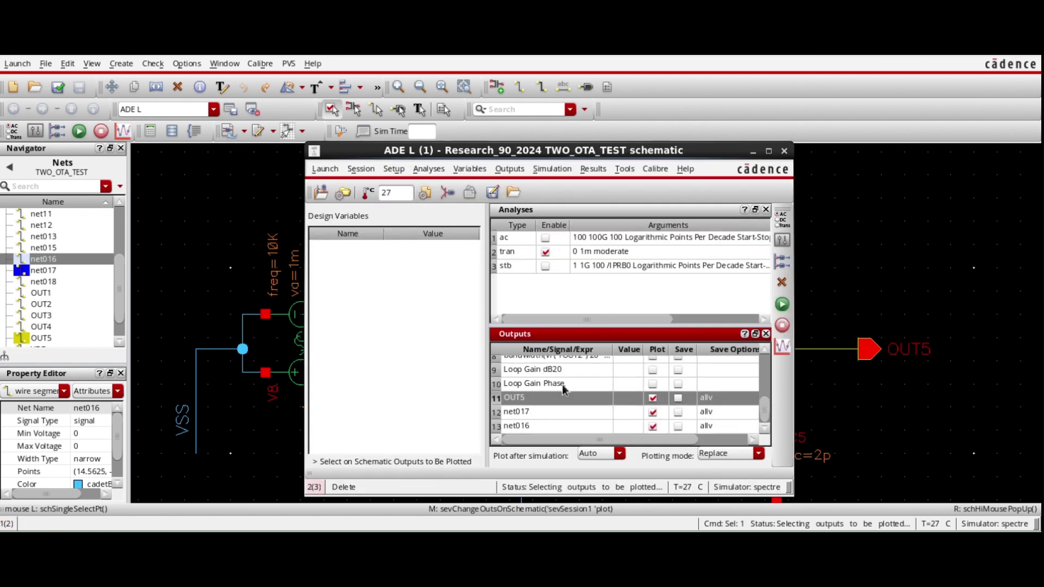
# Name the OUT5 output "Transient Output"
pyautogui.doubleClick(525, 397)
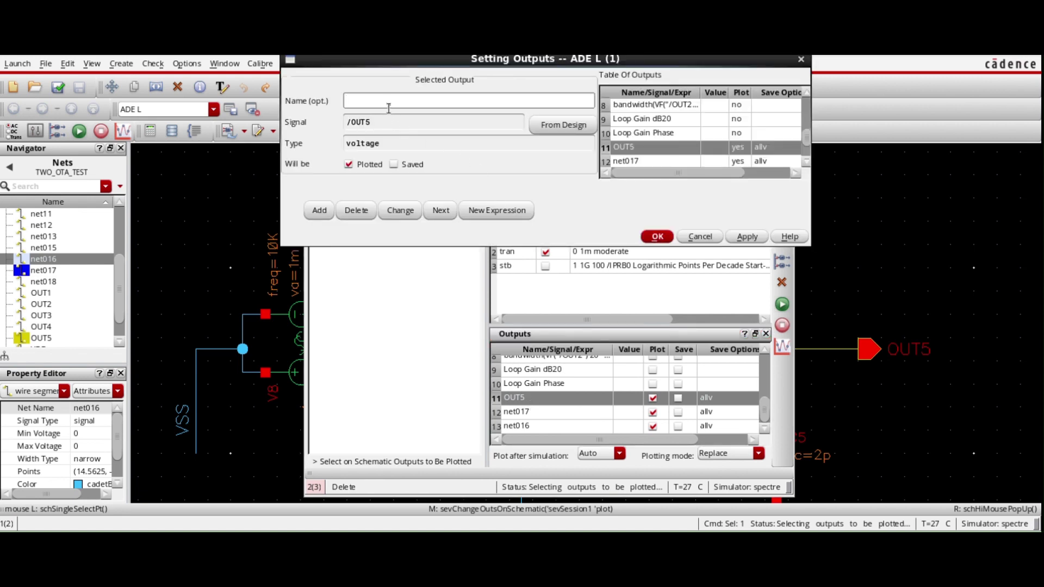
pyautogui.write('Ou')
pyautogui.write('t')
pyautogui.press('BackSpace')
pyautogui.press('BackSpace')
pyautogui.press('BackSpace')
pyautogui.write('Transient 0utp')
pyautogui.click(658, 236)
# Name the net017 output "Input Singal +"
pyautogui.click(546, 413)
pyautogui.rightClick(546, 412)
pyautogui.click(548, 407)
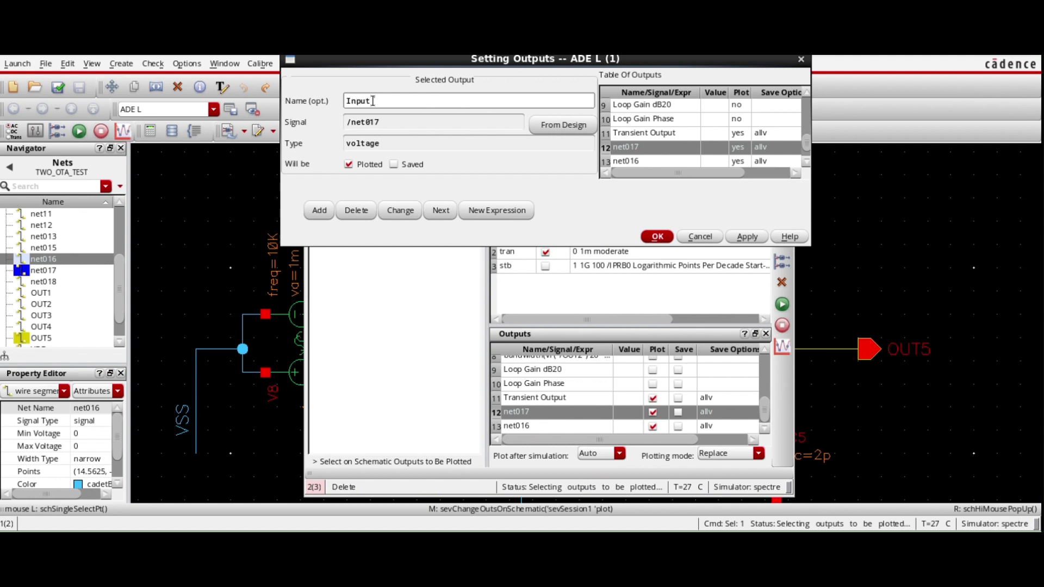
pyautogui.write('Input Singal +')
pyautogui.click(669, 239)
# Copy the name of the "Input Singal +" output and reuse it to name the net016 output "Input Singal -"
pyautogui.click(556, 424)
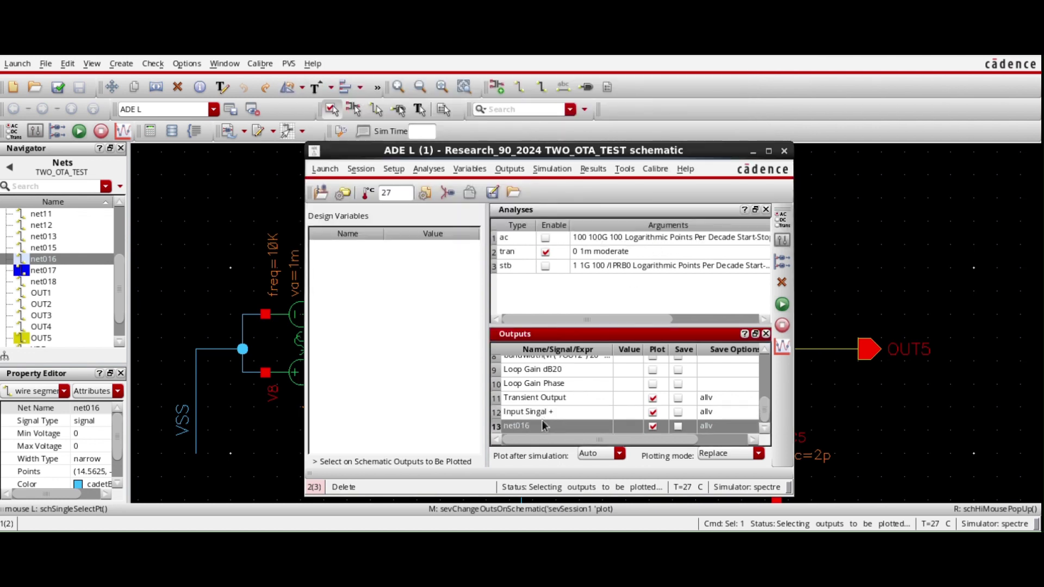
pyautogui.rightClick(540, 413)
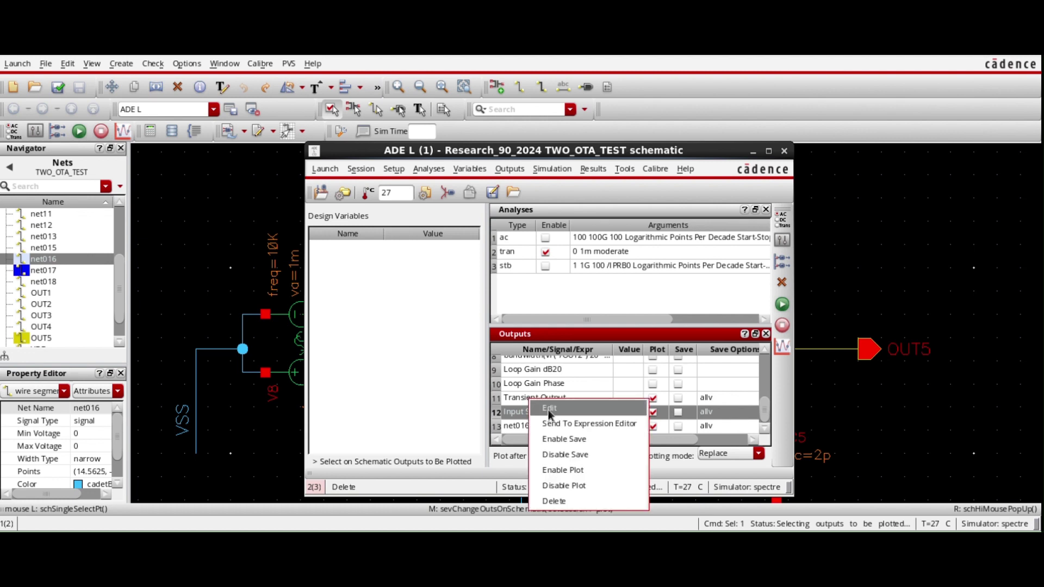
pyautogui.click(544, 411)
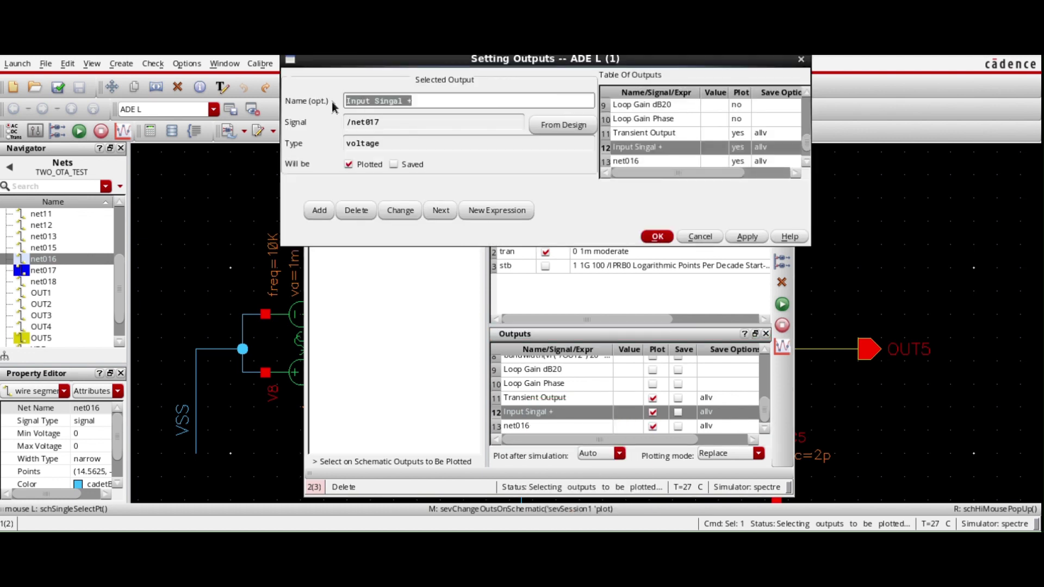
pyautogui.click(648, 239)
pyautogui.rightClick(541, 426)
pyautogui.click(546, 423)
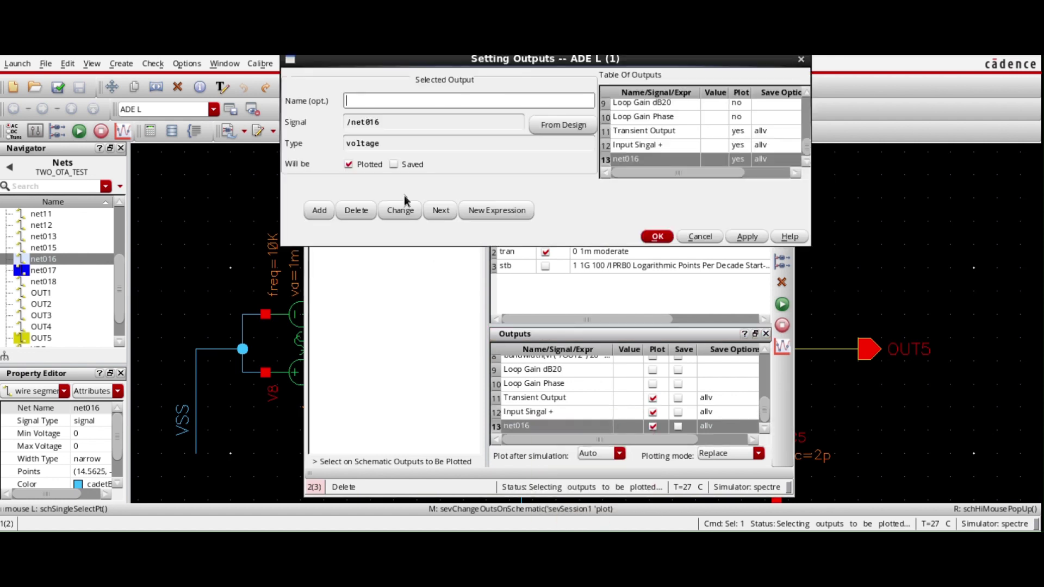
pyautogui.middleClick(363, 104)
pyautogui.press('Return')
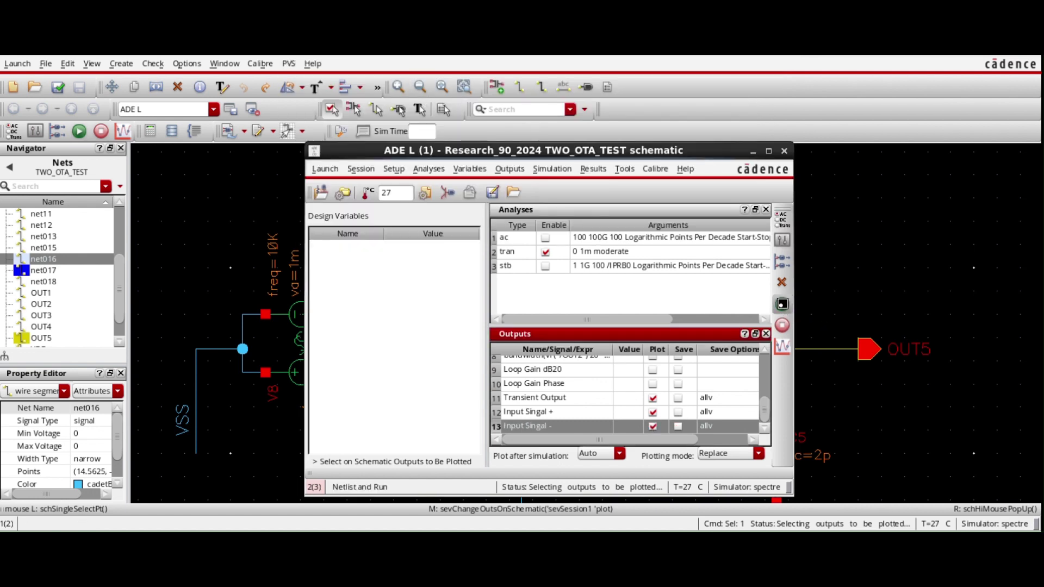
# Run the transient simulation, split the plotted traces into separate strips and close the waveform window
pyautogui.click(783, 303)
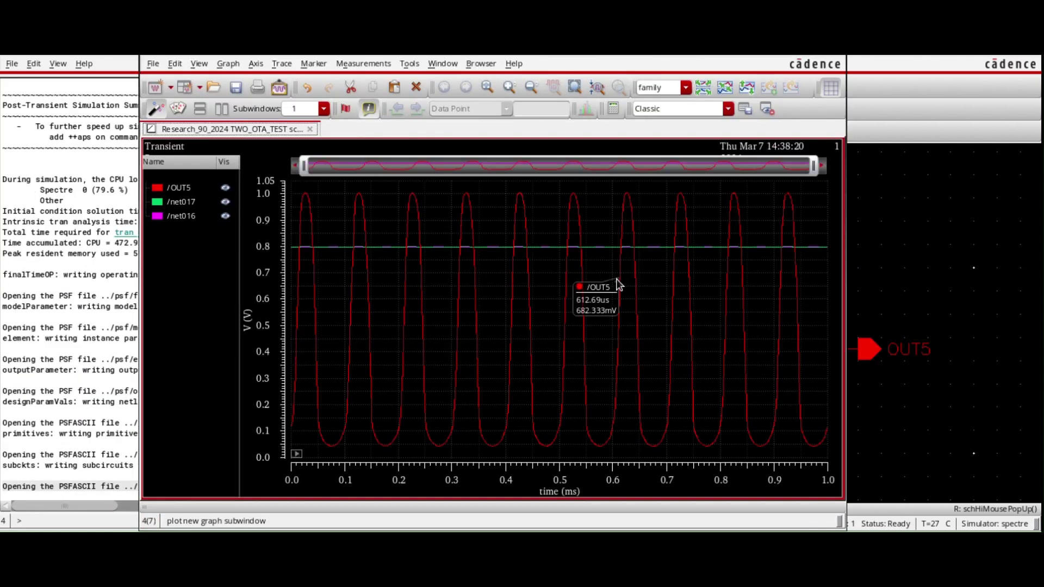
pyautogui.click(703, 86)
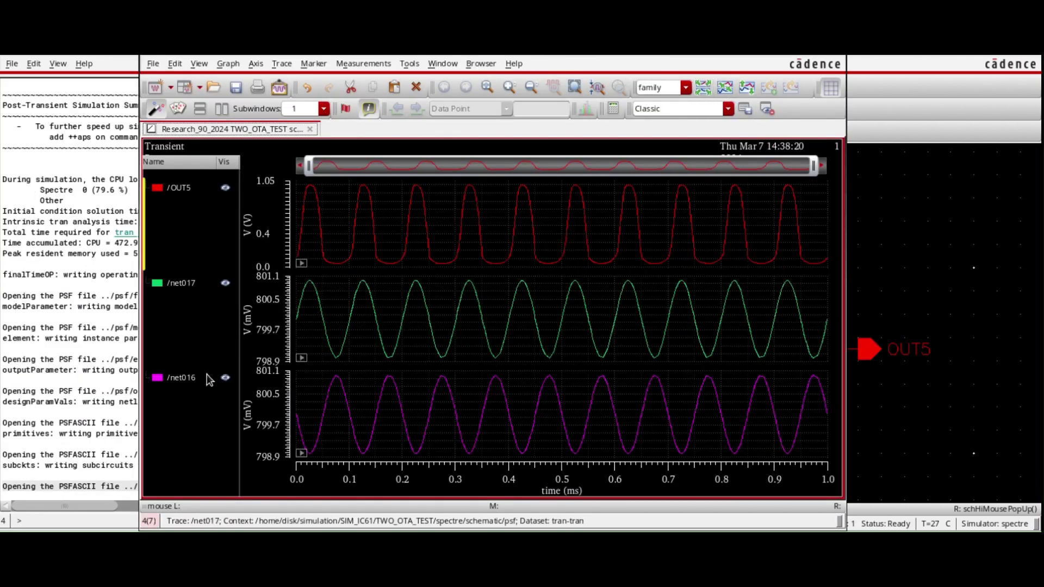
pyautogui.keyDown('alt'); pyautogui.moveTo(264, 272); pyautogui.dragTo(298, 272); pyautogui.keyUp('alt')
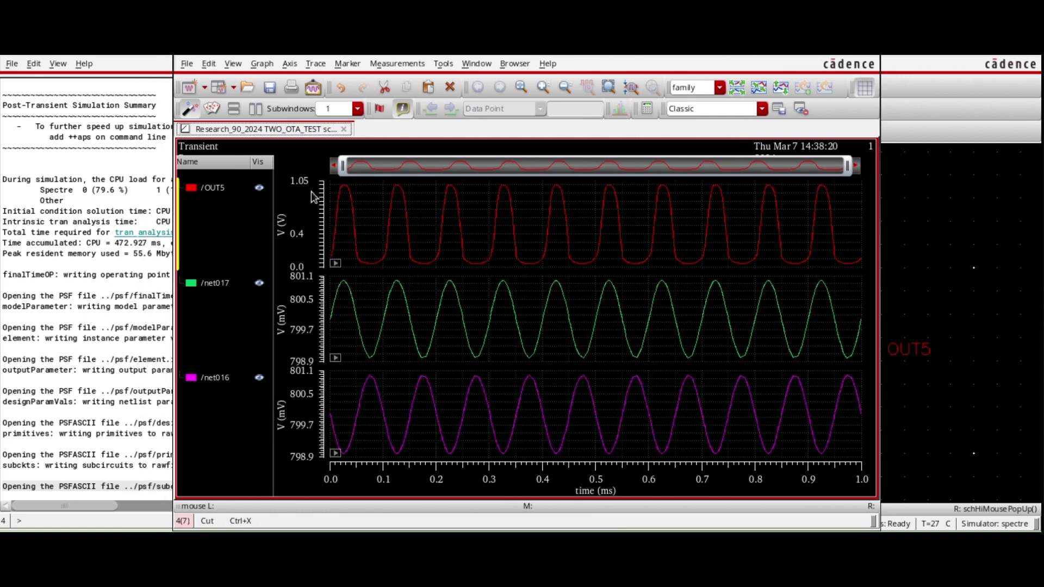
pyautogui.click(841, 56)
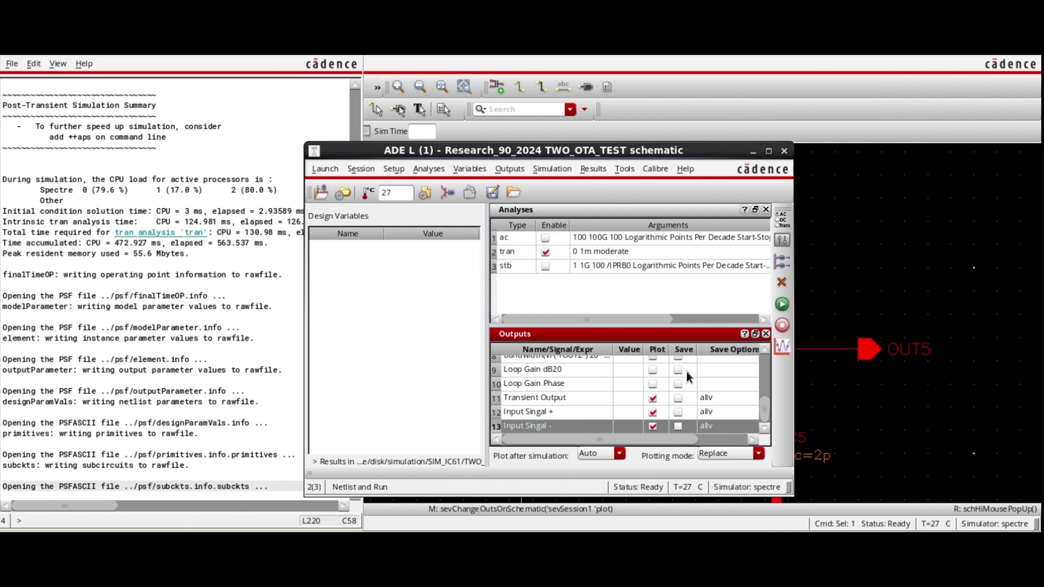
# Label the wire at I24's output with the wire name OUTPUT
pyautogui.click(753, 152)
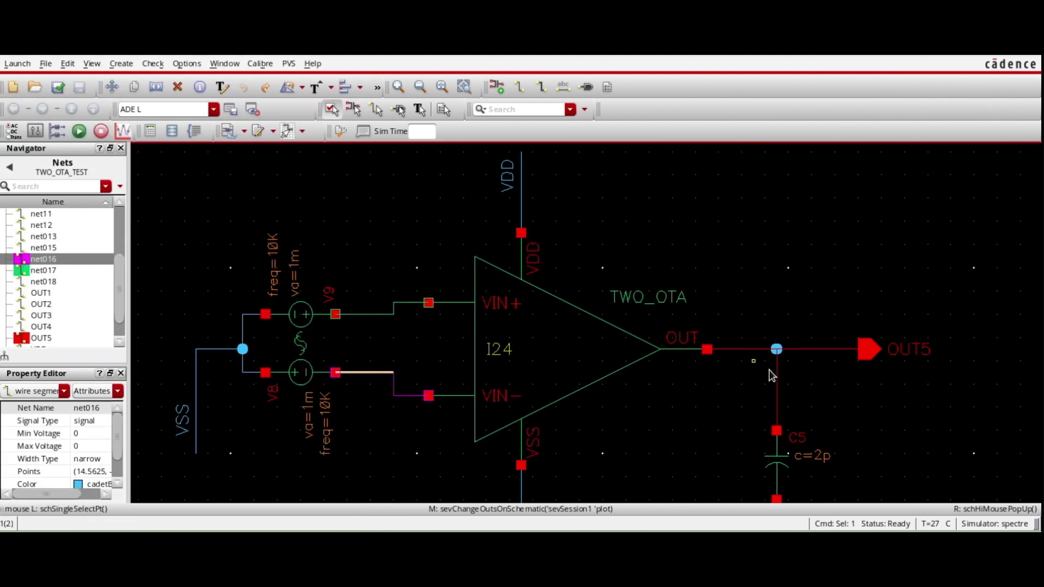
pyautogui.click(804, 350)
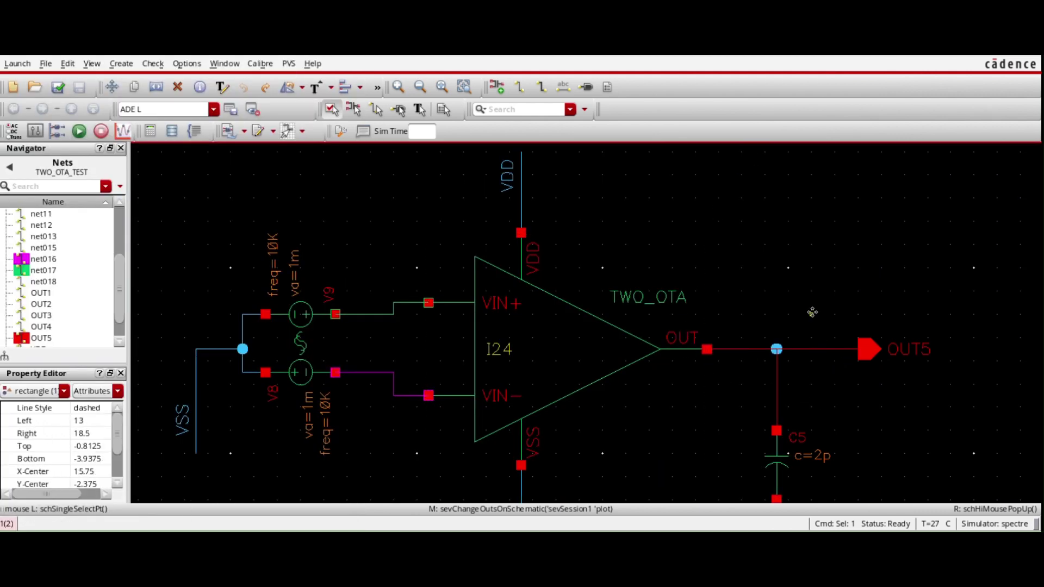
pyautogui.write('l')
pyautogui.write('ou')
pyautogui.write('T')
pyautogui.write('PUT')
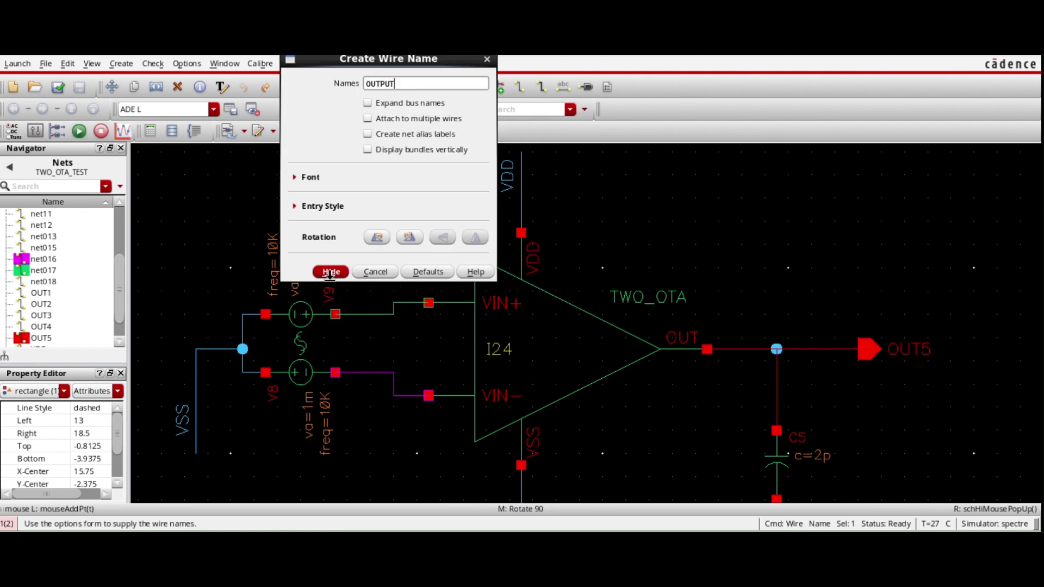
pyautogui.click(331, 272)
pyautogui.click(819, 348)
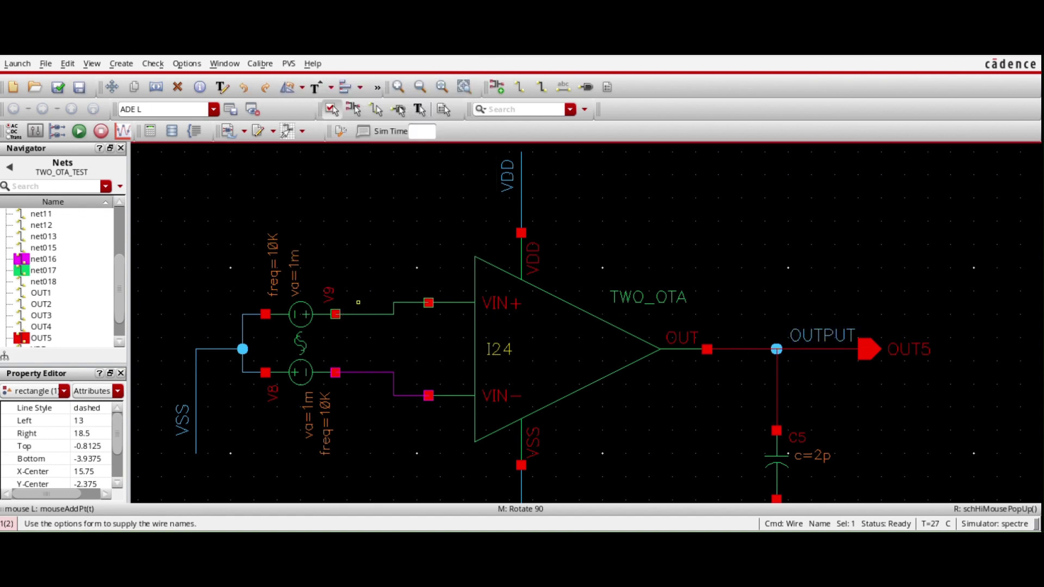
# Label the wire feeding I24's VIN+ input with the wire name "Input +"
pyautogui.write('Input')
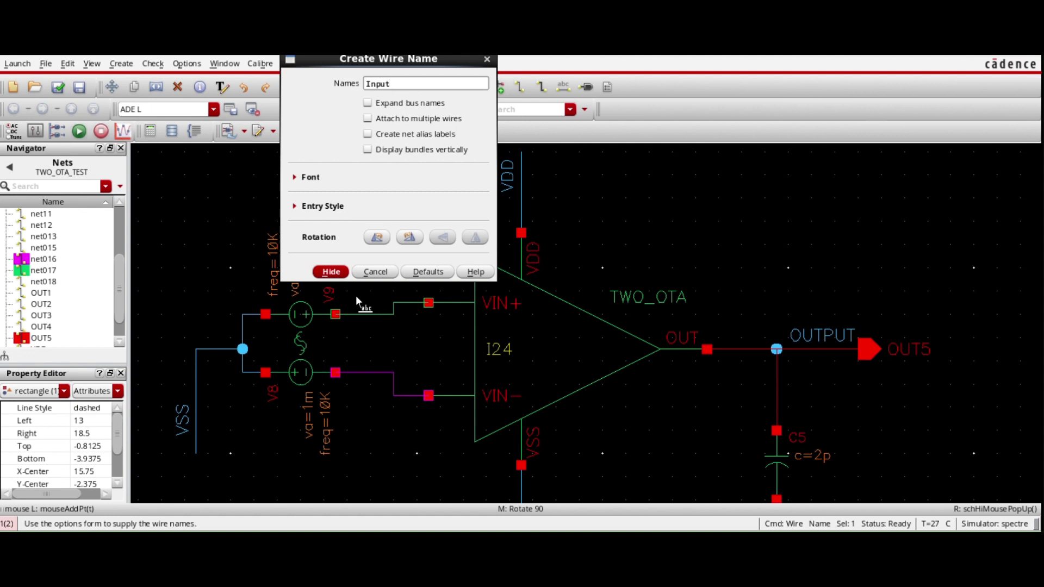
pyautogui.write(' +')
pyautogui.moveTo(399, 83); pyautogui.dragTo(329, 79)
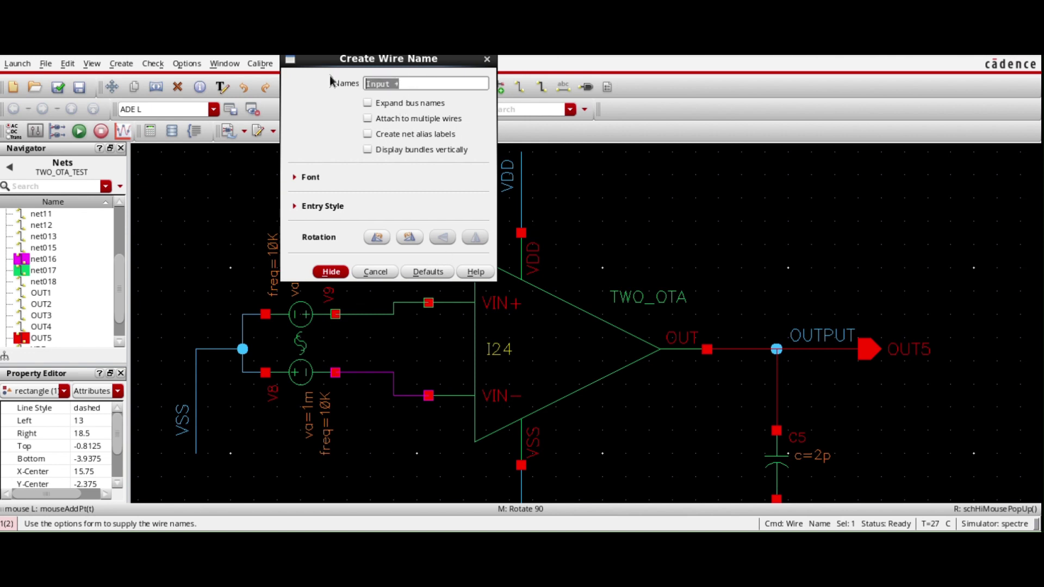
pyautogui.click(331, 272)
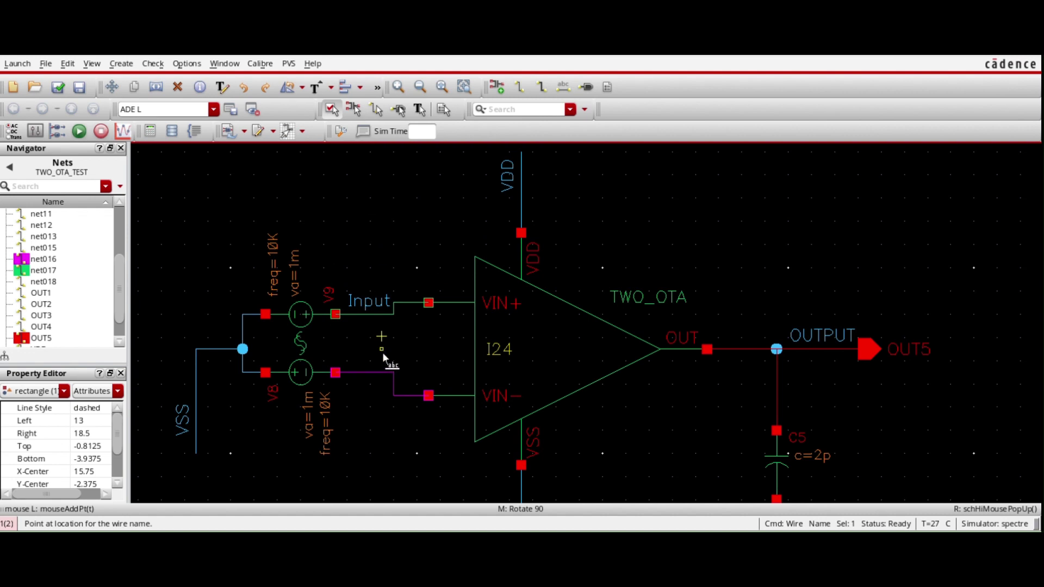
pyautogui.click(370, 305)
pyautogui.doubleClick(376, 300)
pyautogui.click(421, 169)
pyautogui.write('+')
pyautogui.press('Return')
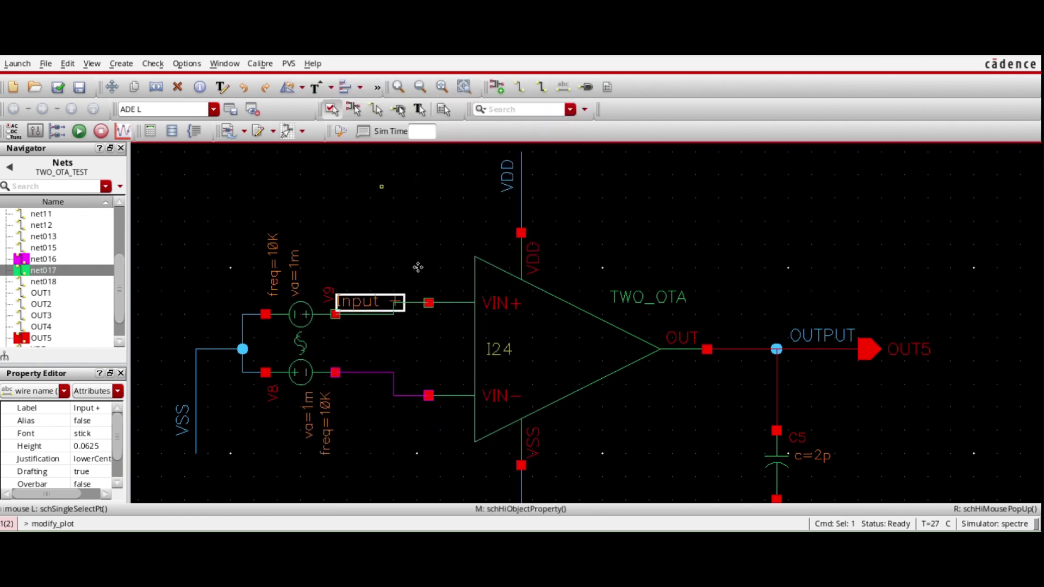
pyautogui.click(363, 303)
pyautogui.click(415, 360)
# Label the wire feeding I24's VIN- input and set its label to "Input-"
pyautogui.write('l')
pyautogui.write('Input -')
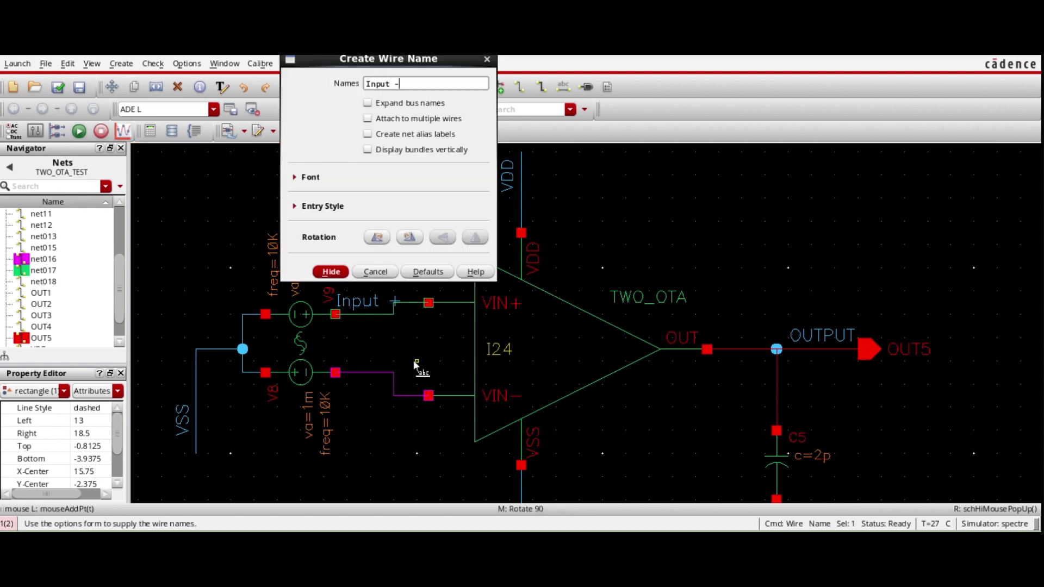
pyautogui.press('Return')
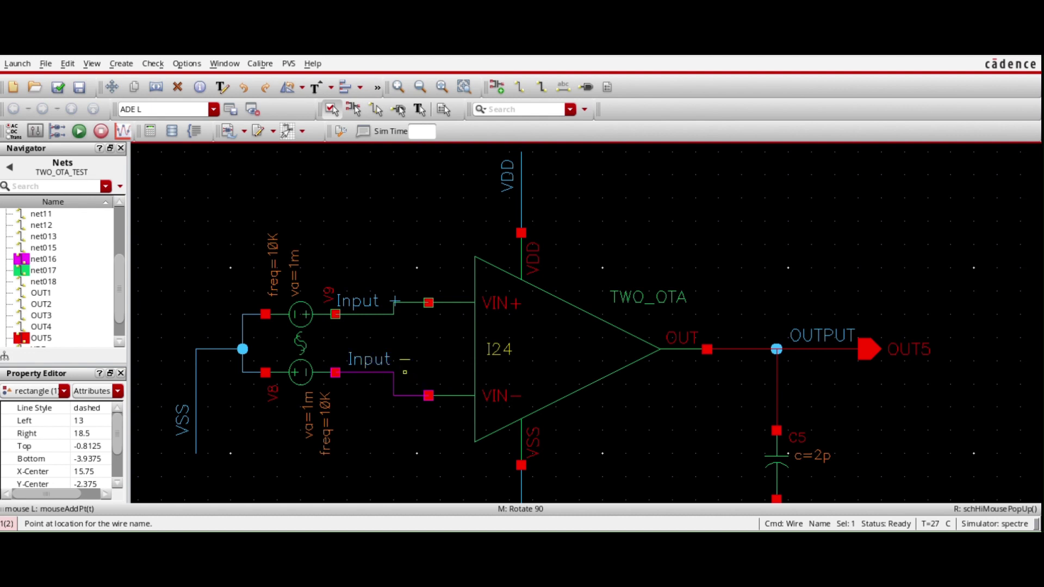
pyautogui.click(405, 372)
pyautogui.press('Escape')
pyautogui.click(369, 360)
pyautogui.press('q')
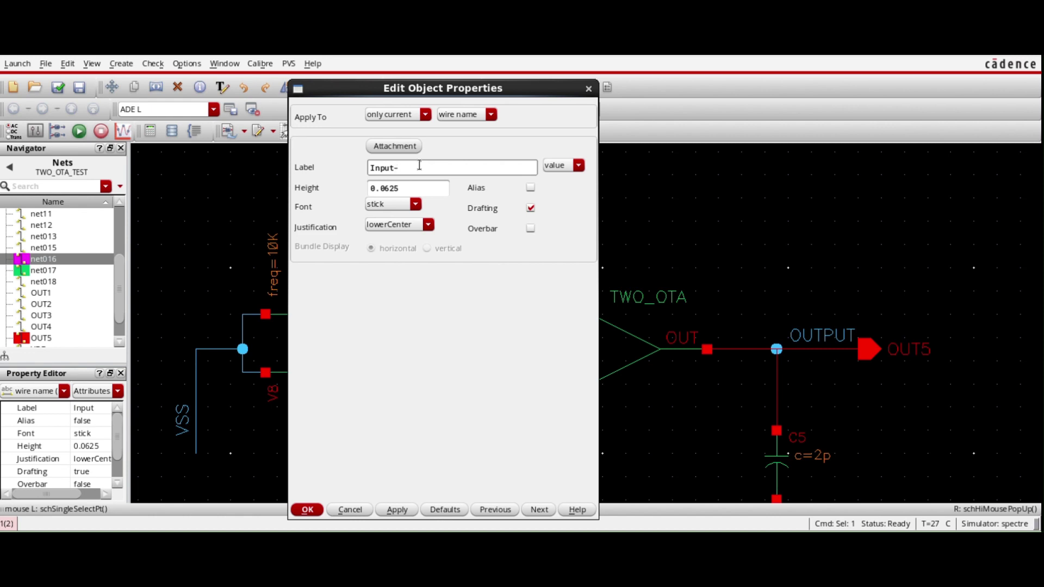
pyautogui.press('Return')
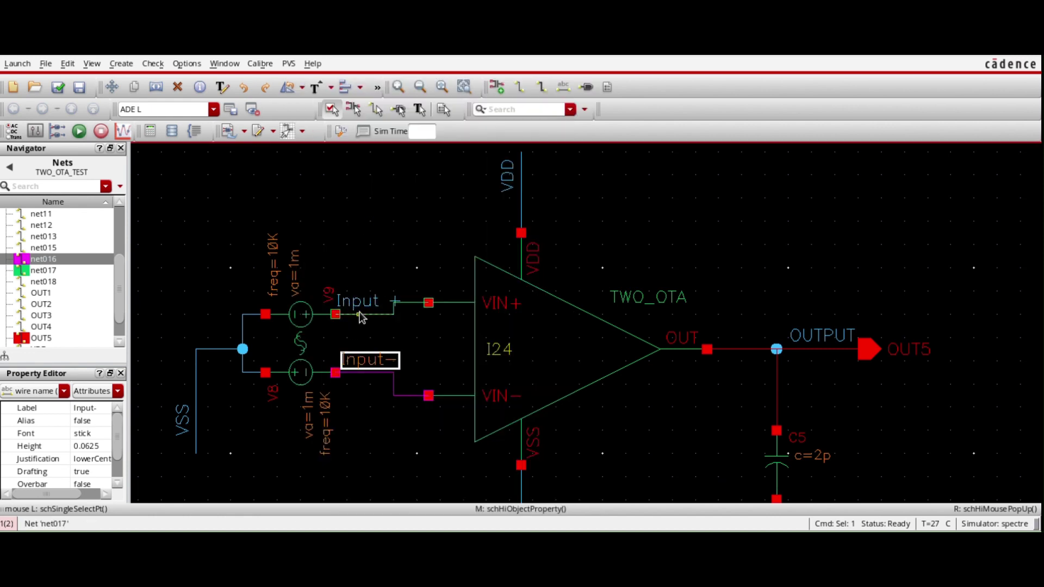
# Remove the space from the VIN+ wire's label so that it reads "Input+"
pyautogui.click(361, 311)
pyautogui.press('q')
pyautogui.press('Left')
pyautogui.press('BackSpace')
pyautogui.press('Return')
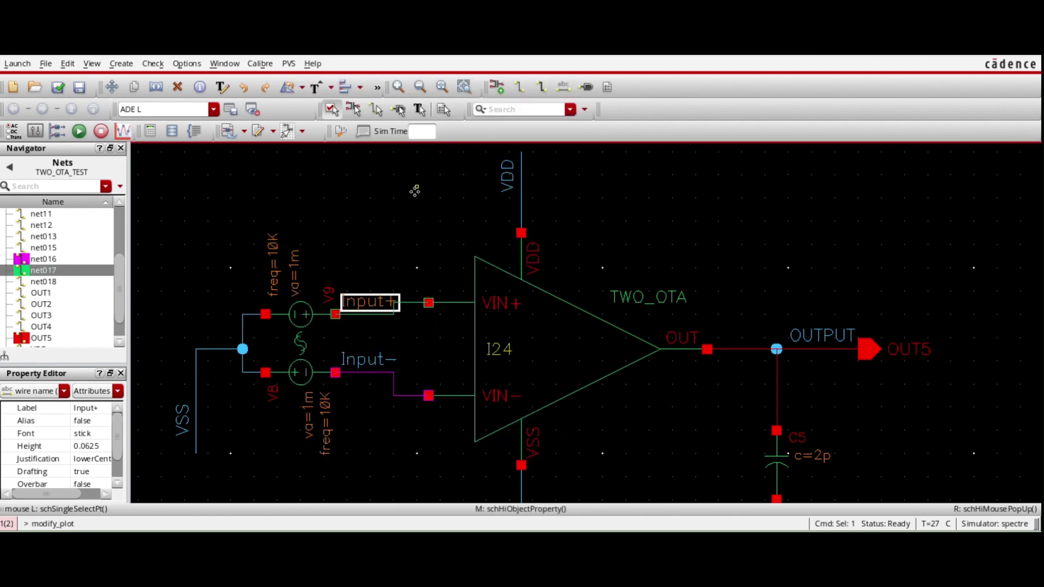
# Check and save the schematic, and rerun the transient simulation with the new net names
pyautogui.click(414, 187)
pyautogui.click(58, 87)
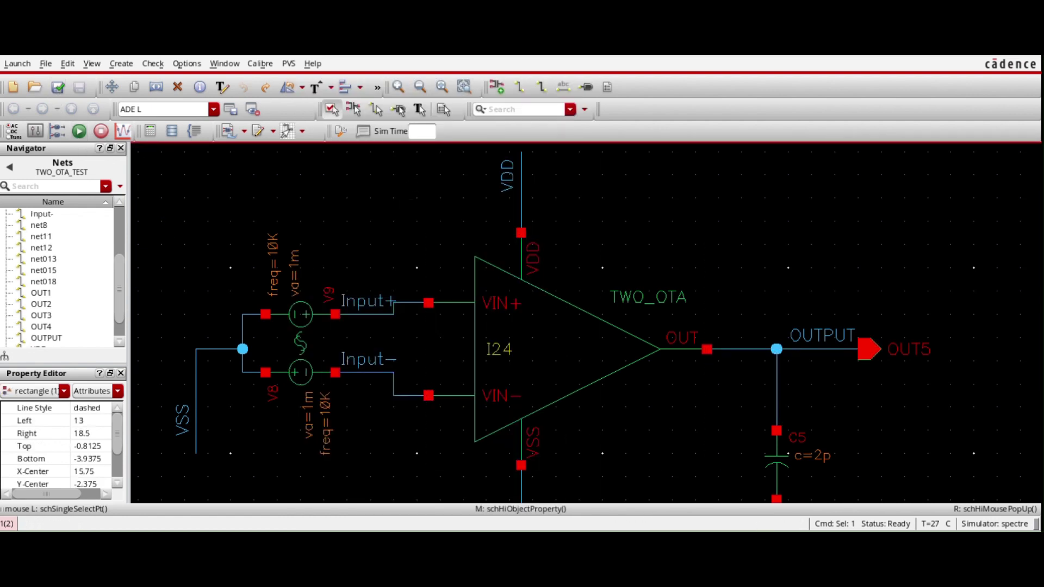
pyautogui.click(782, 304)
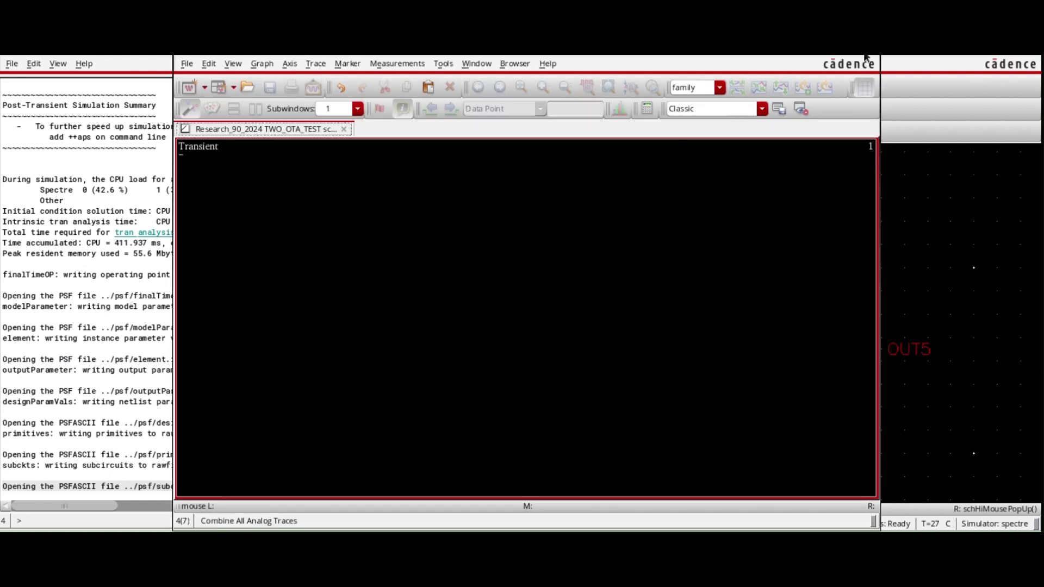
pyautogui.click(868, 59)
# Try to reassign the "Input Singal +" output to the Input+ wire picked from the design
pyautogui.rightClick(561, 412)
pyautogui.click(560, 412)
pyautogui.click(560, 126)
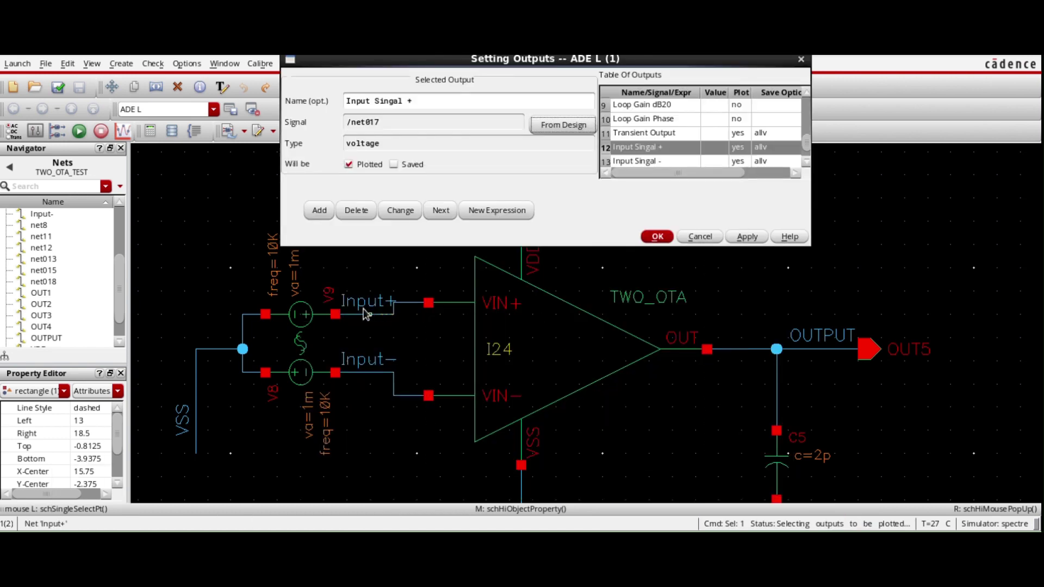
pyautogui.click(368, 316)
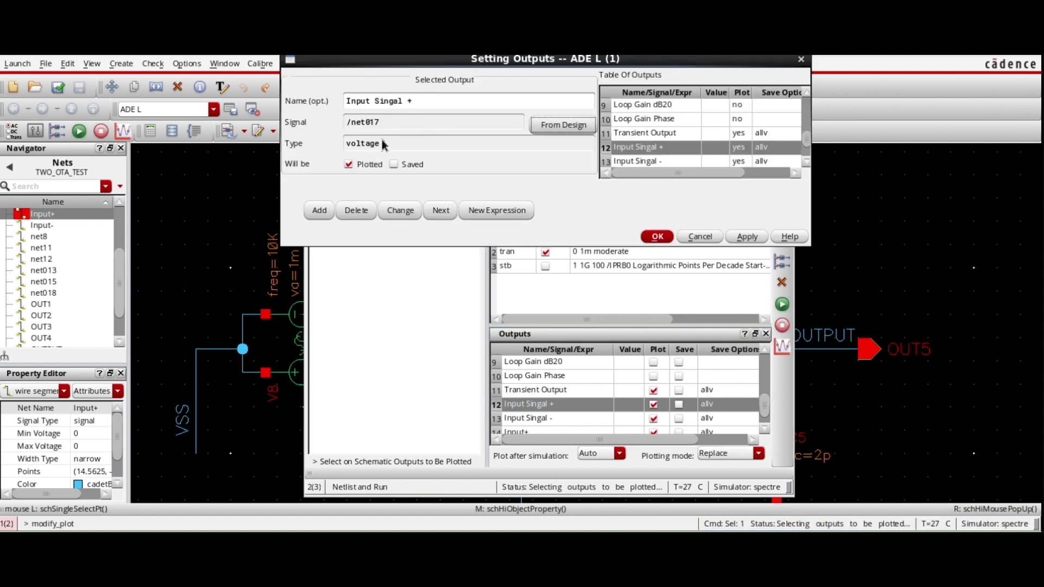
pyautogui.click(699, 235)
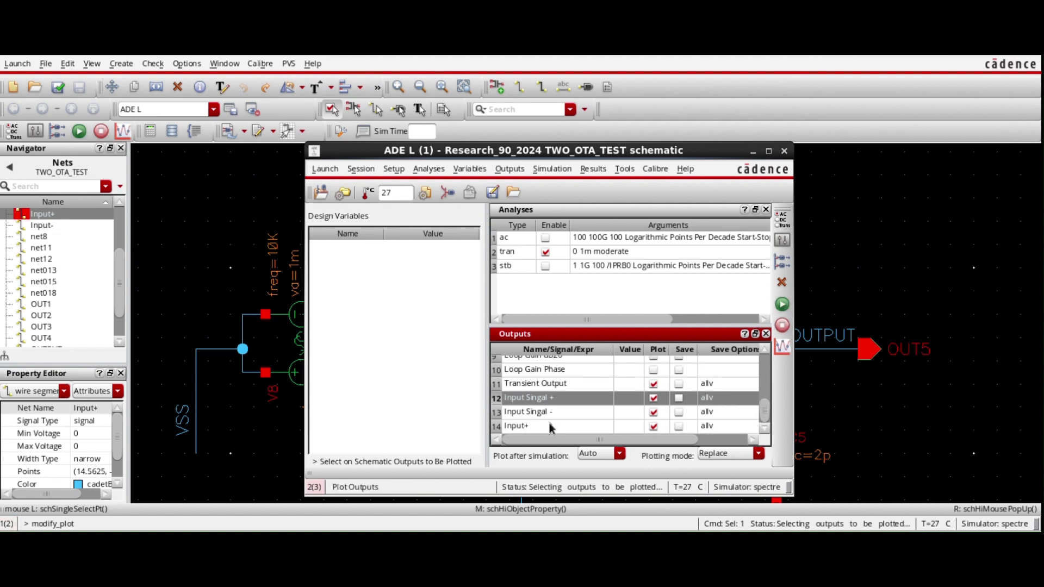
# Delete the "Input Singal +", "Input Singal -" and "Transient Output" entries from the outputs
pyautogui.click(555, 426)
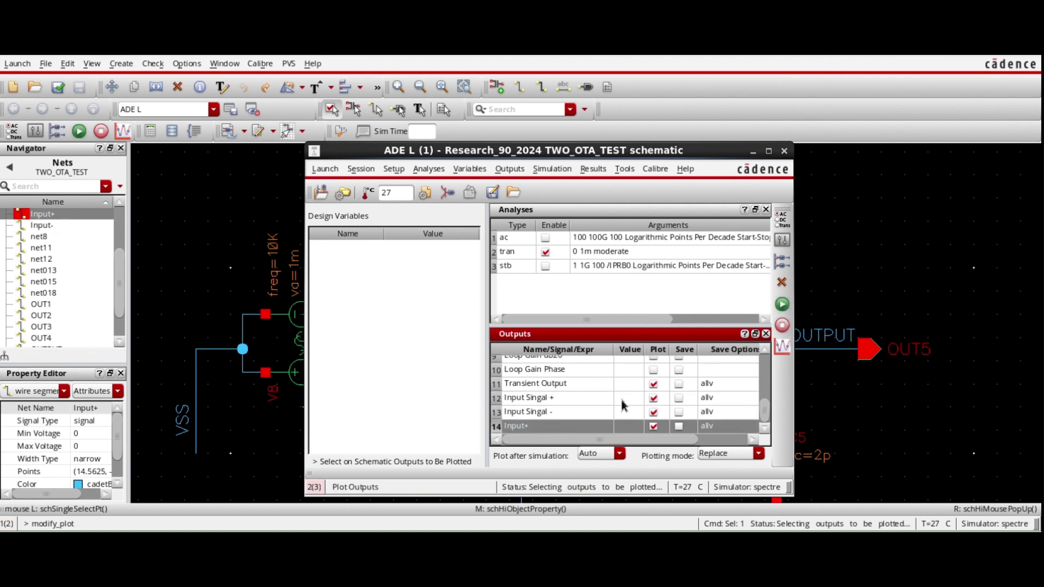
pyautogui.click(571, 398)
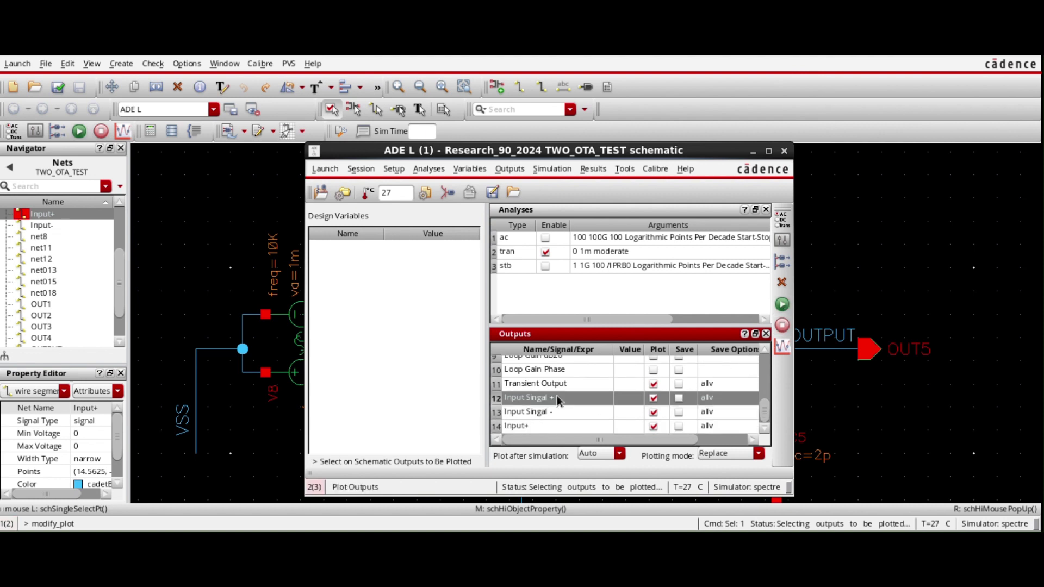
pyautogui.click(785, 285)
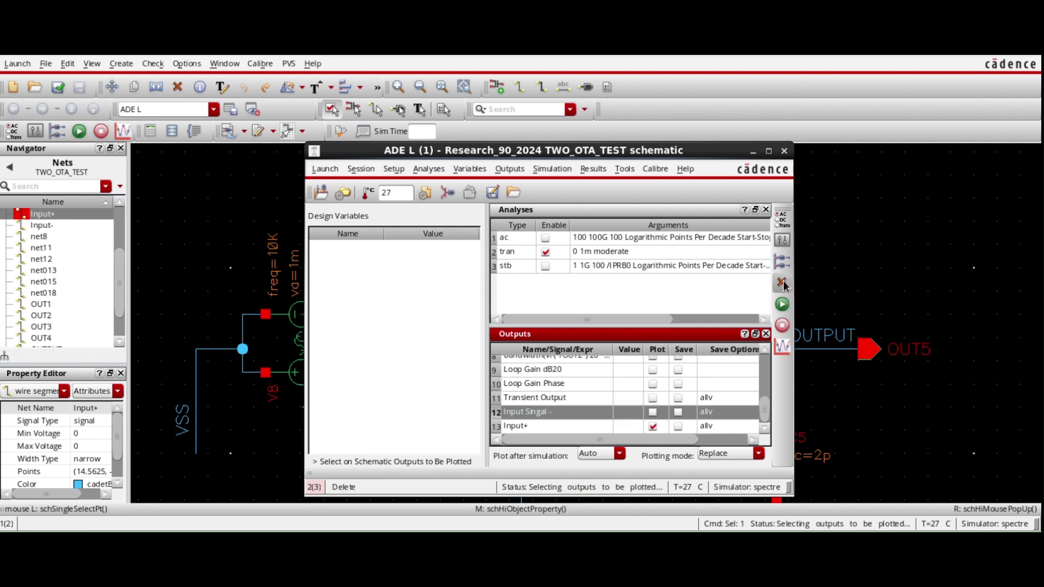
pyautogui.click(783, 283)
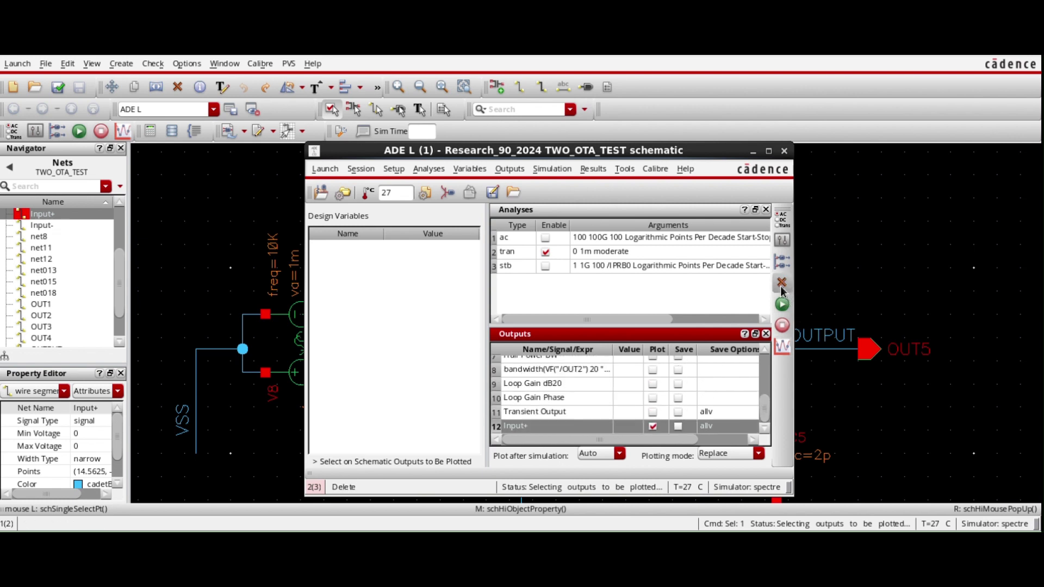
pyautogui.click(540, 414)
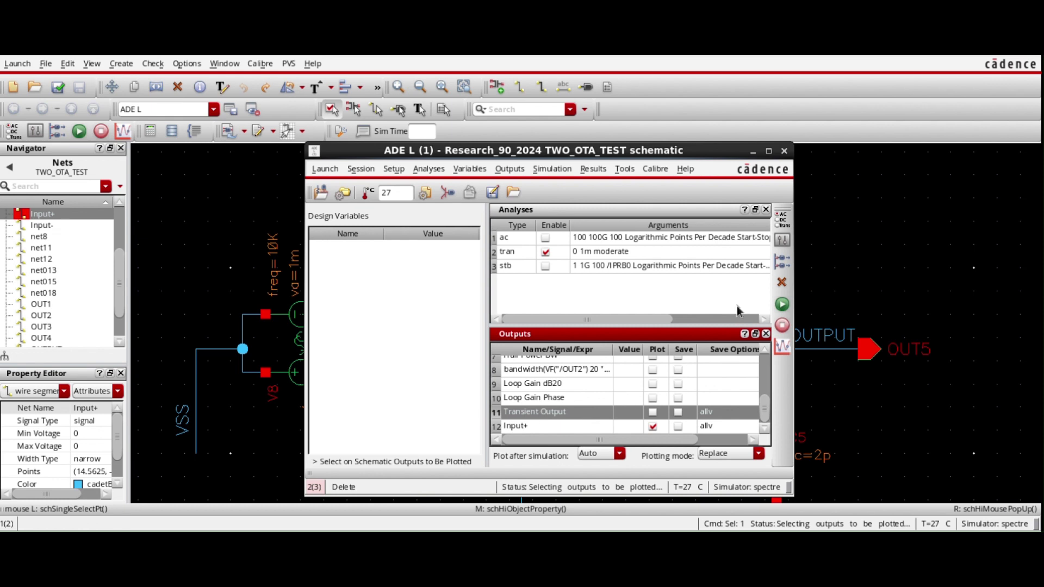
pyautogui.click(784, 284)
# Add the Input- and OUTPUT wires from the schematic to the outputs to be plotted
pyautogui.click(509, 168)
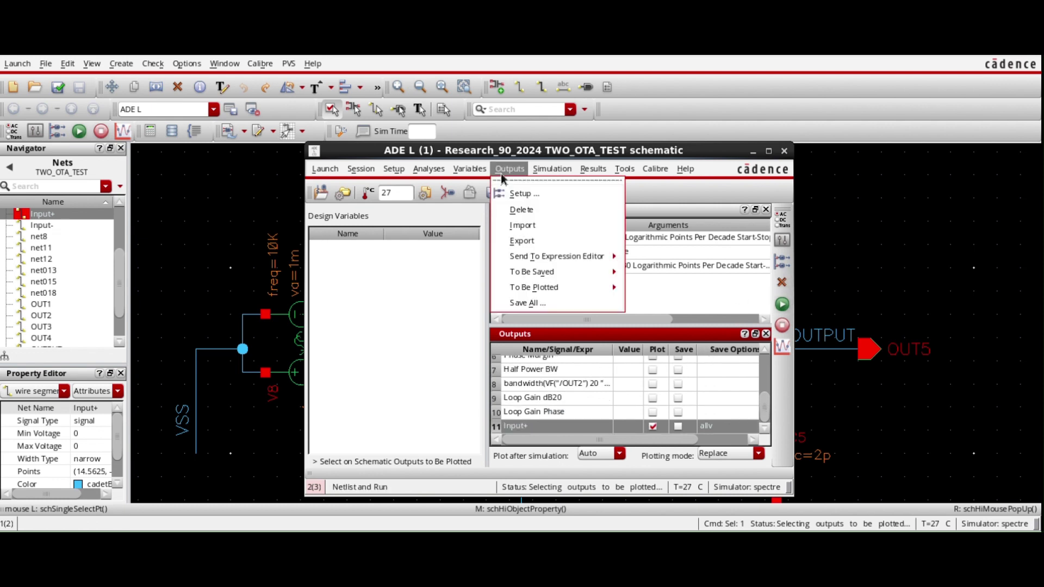
pyautogui.moveTo(531, 289)
pyautogui.click(667, 297)
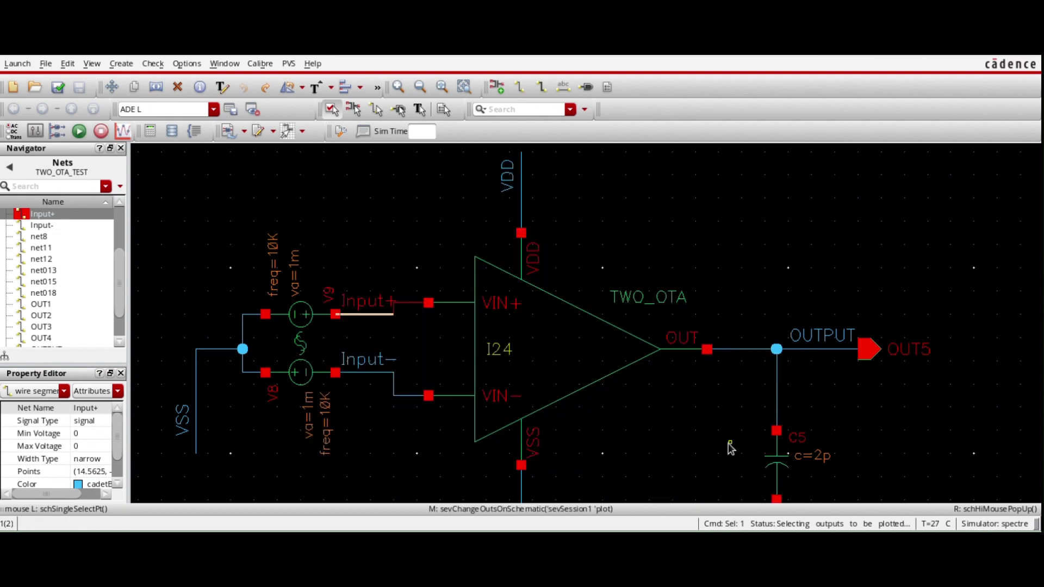
pyautogui.click(370, 373)
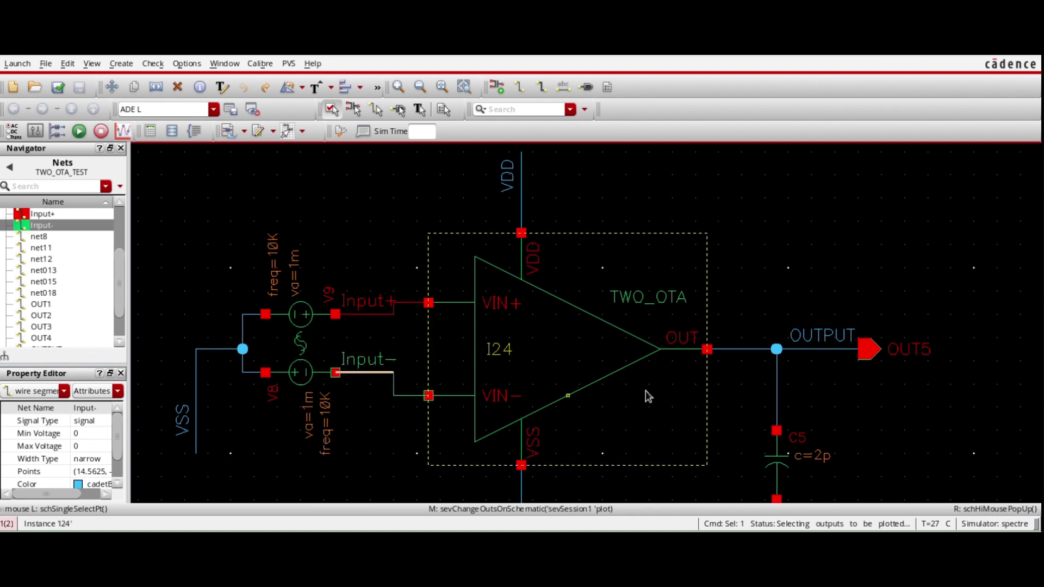
pyautogui.click(743, 351)
pyautogui.press('Escape')
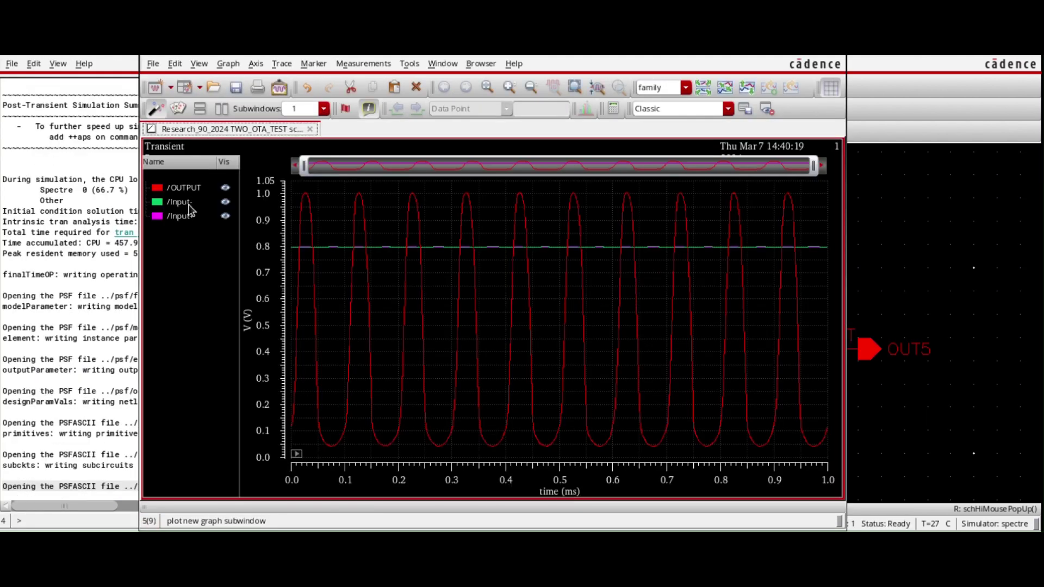
# Maximize the waveform window and split the OUTPUT, Input- and Input+ traces into separate strips
pyautogui.click(196, 201)
pyautogui.click(186, 217)
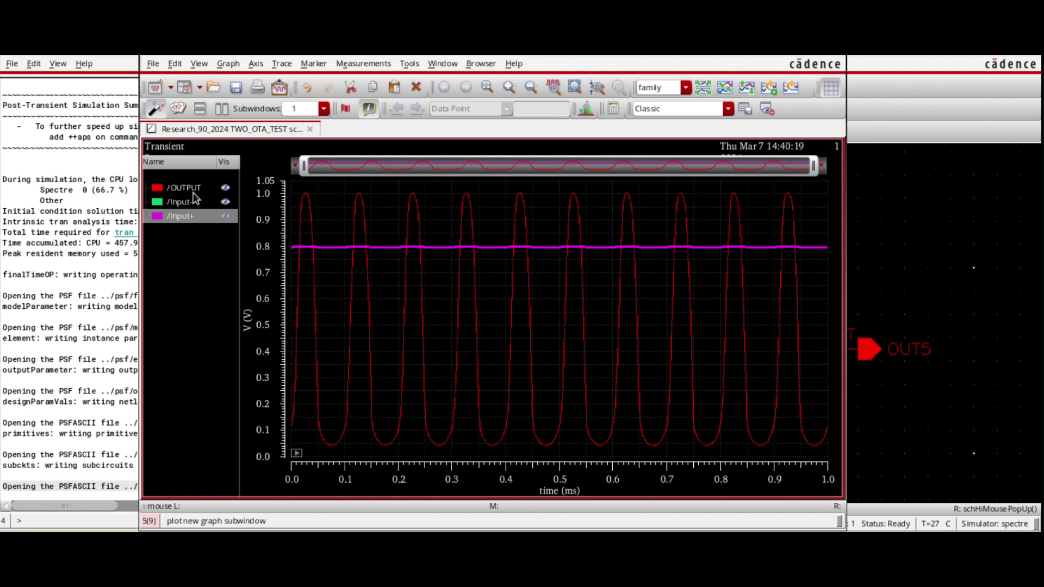
pyautogui.doubleClick(813, 57)
pyautogui.moveTo(706, 298)
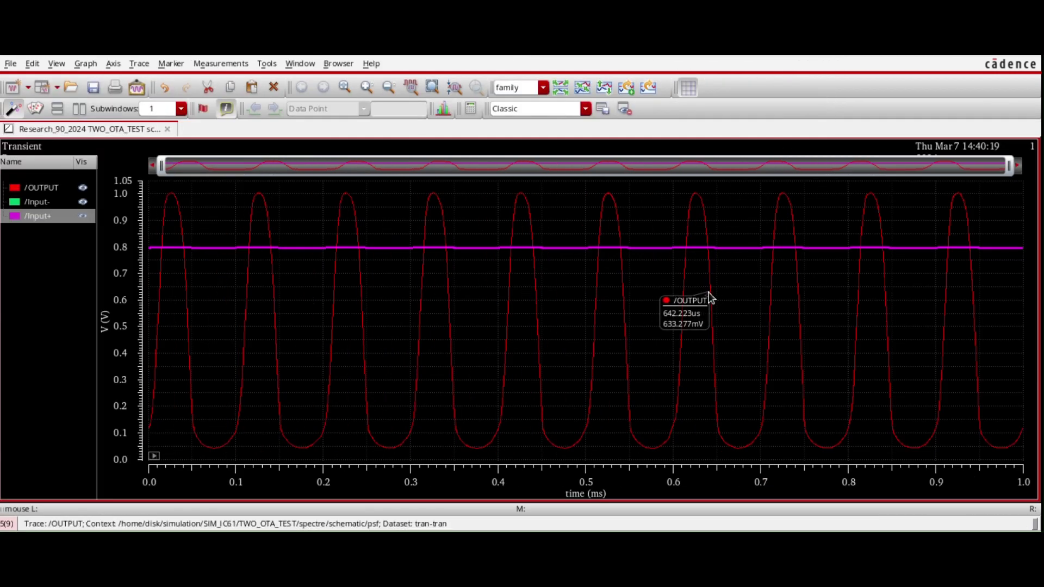
pyautogui.click(562, 87)
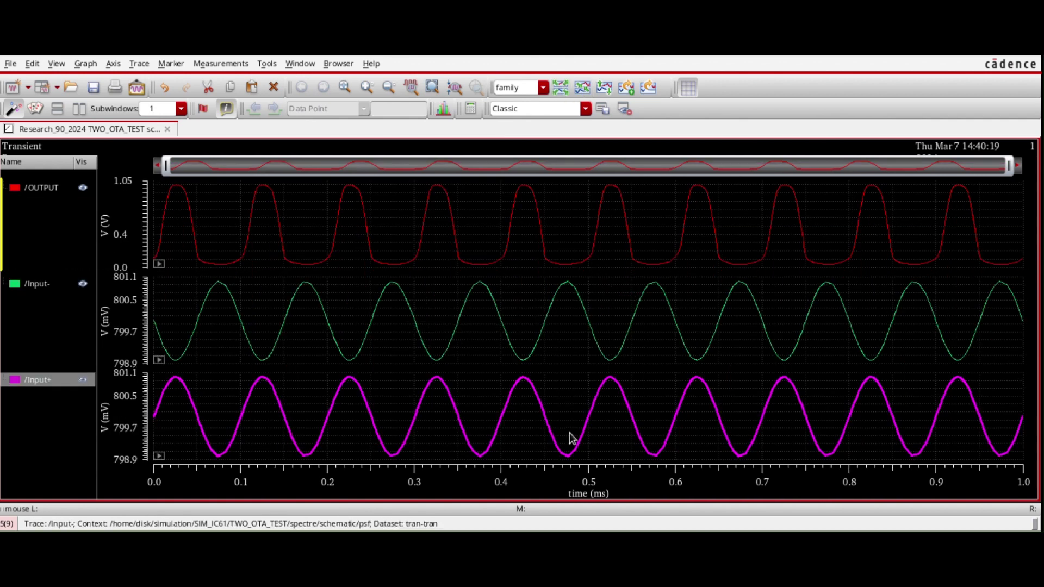
pyautogui.click(401, 380)
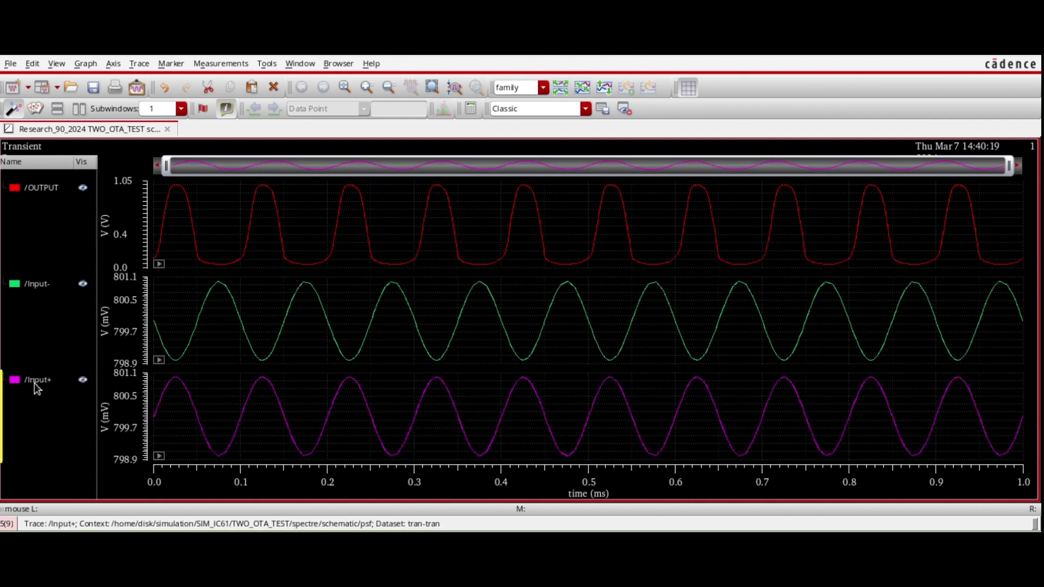
# Highlight the Input+ and Input- traces in turn to compare their transient waveforms
pyautogui.click(47, 379)
pyautogui.click(44, 285)
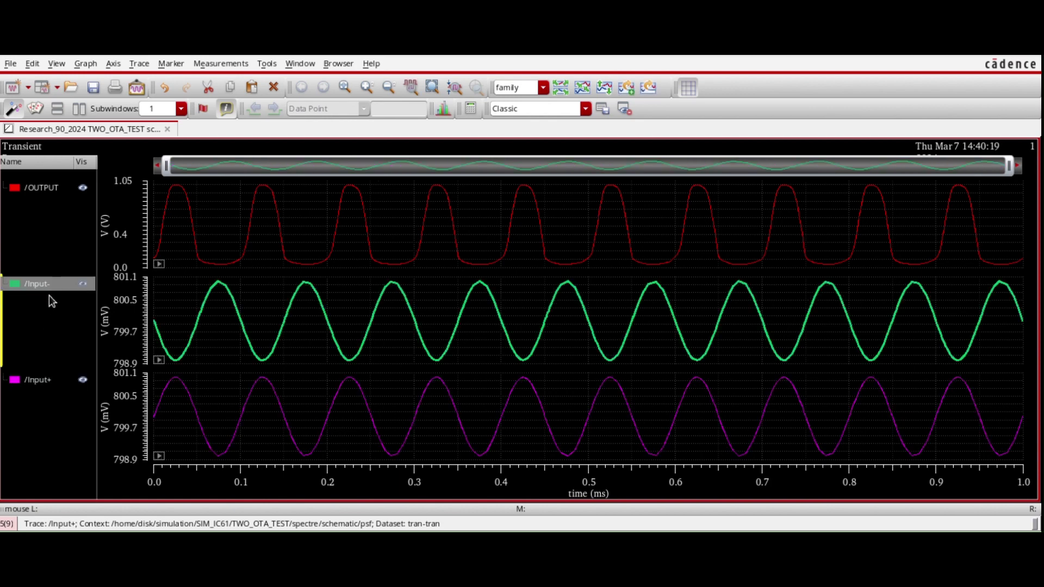
pyautogui.moveTo(180, 365)
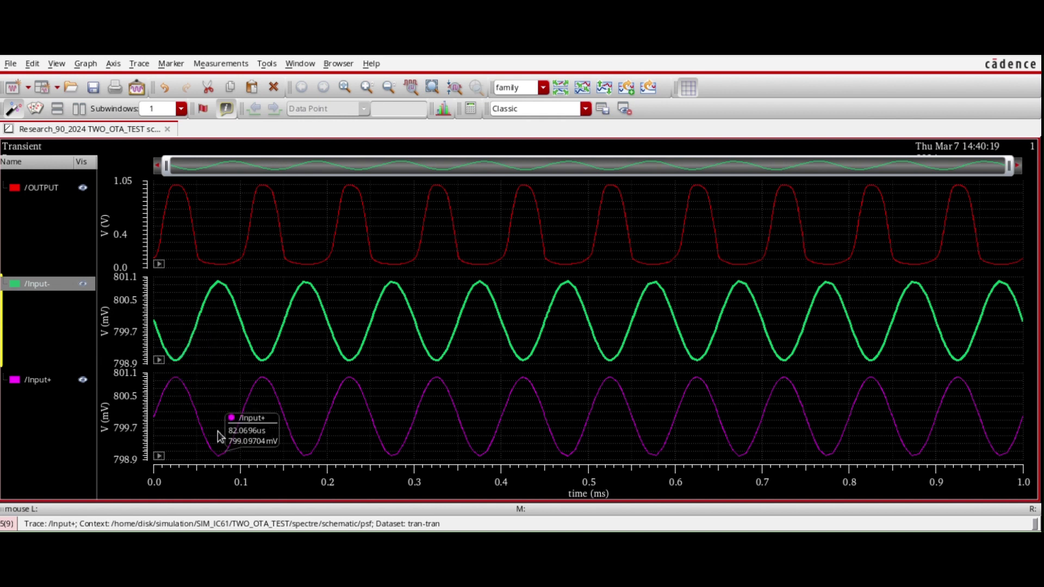
pyautogui.click(445, 378)
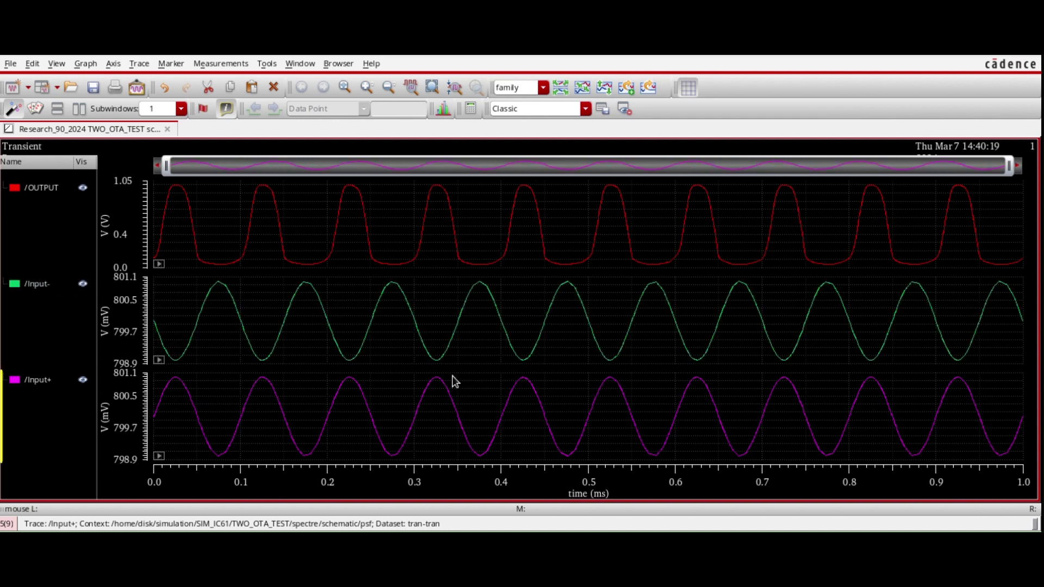
pyautogui.click(277, 312)
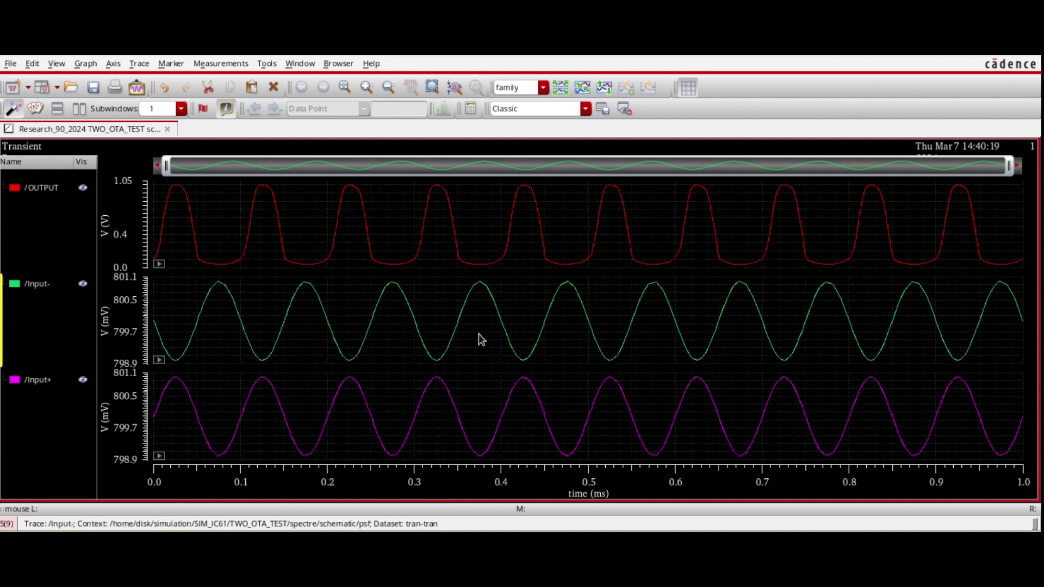
pyautogui.rightClick(388, 360)
pyautogui.click(392, 344)
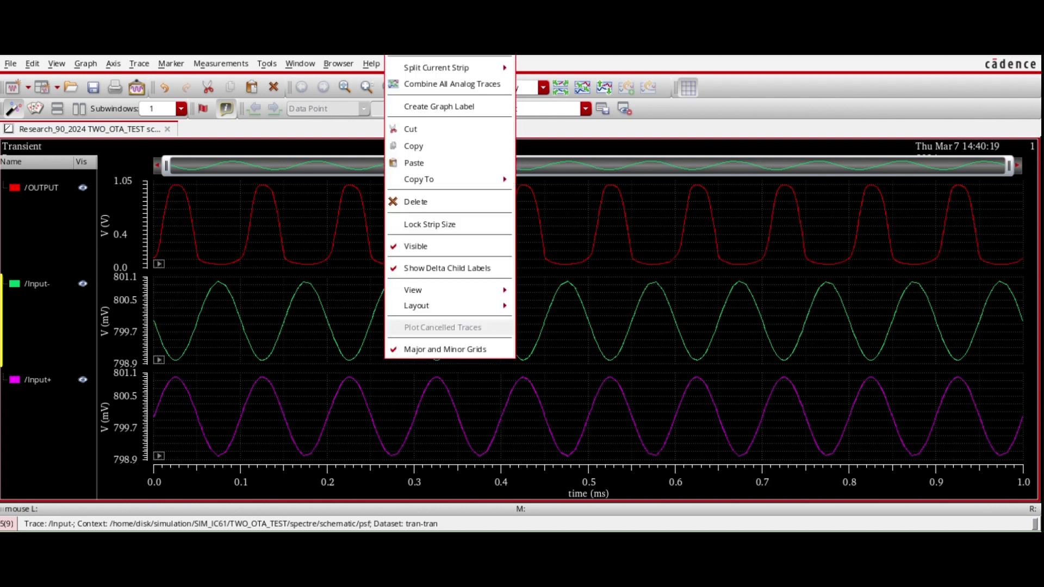
pyautogui.rightClick(384, 379)
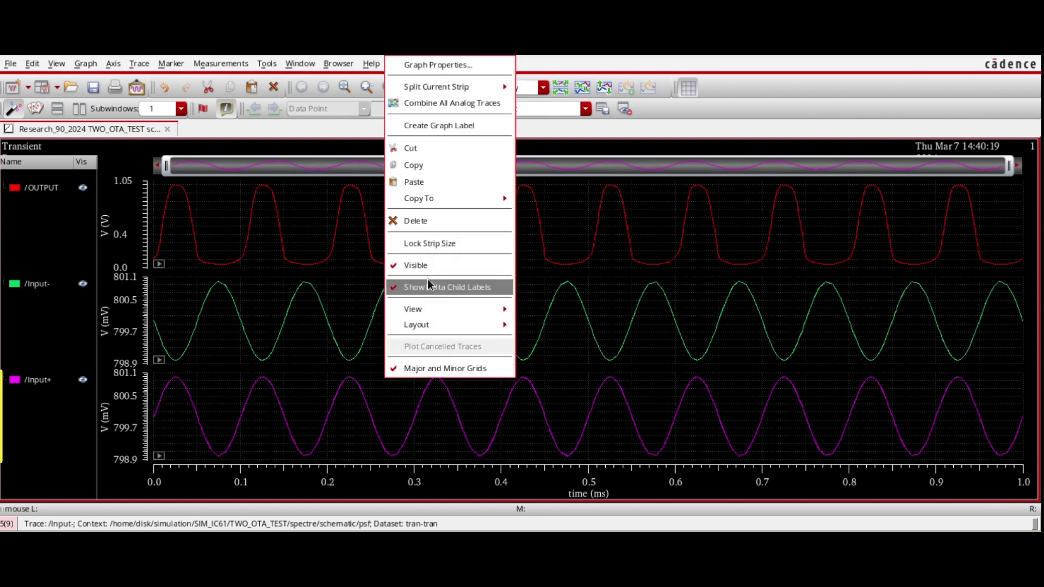
pyautogui.click(351, 311)
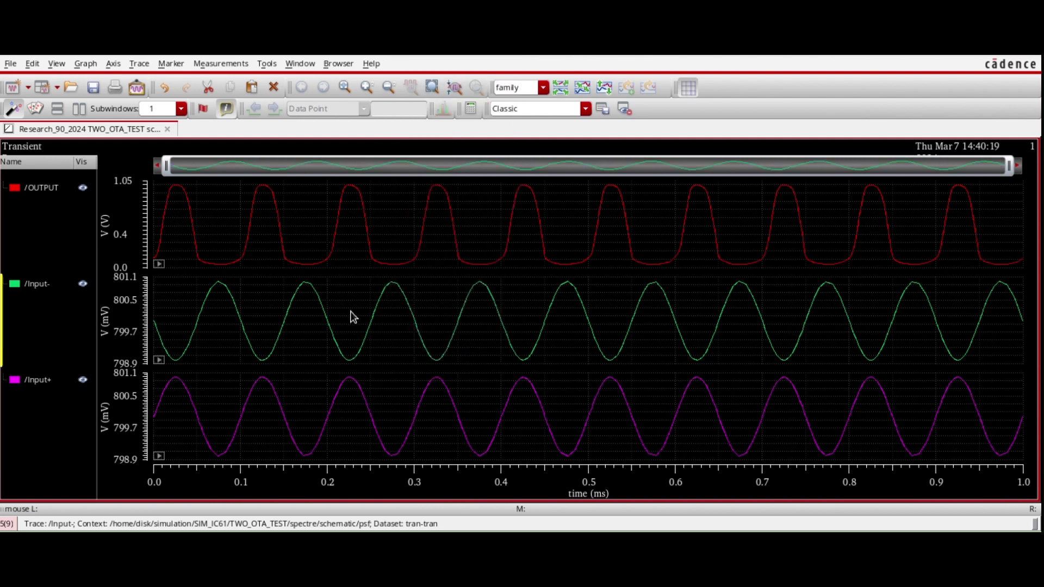
# Change the graph's background color to white in the graph properties
pyautogui.rightClick(353, 314)
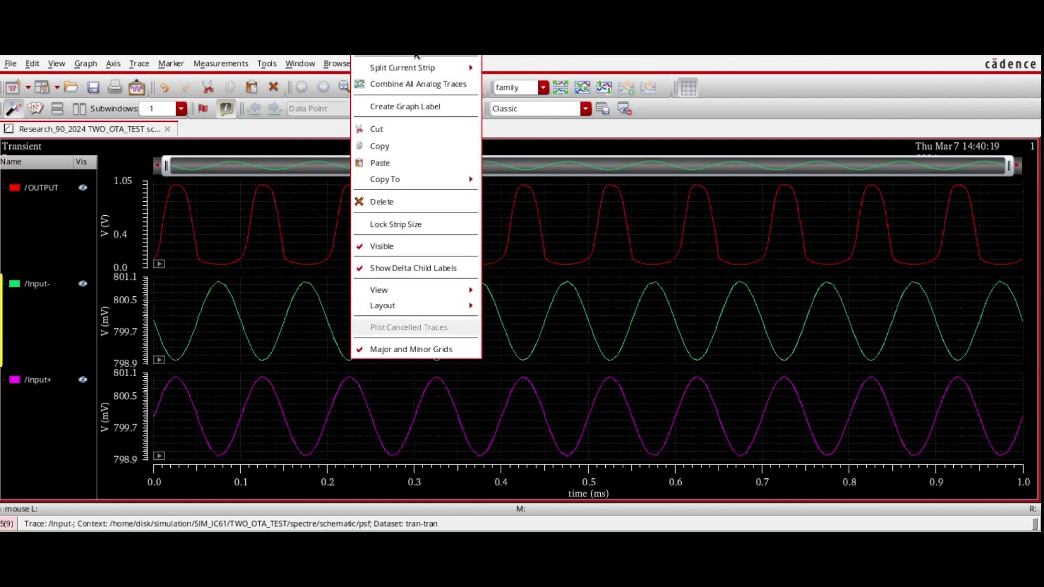
pyautogui.click(413, 80)
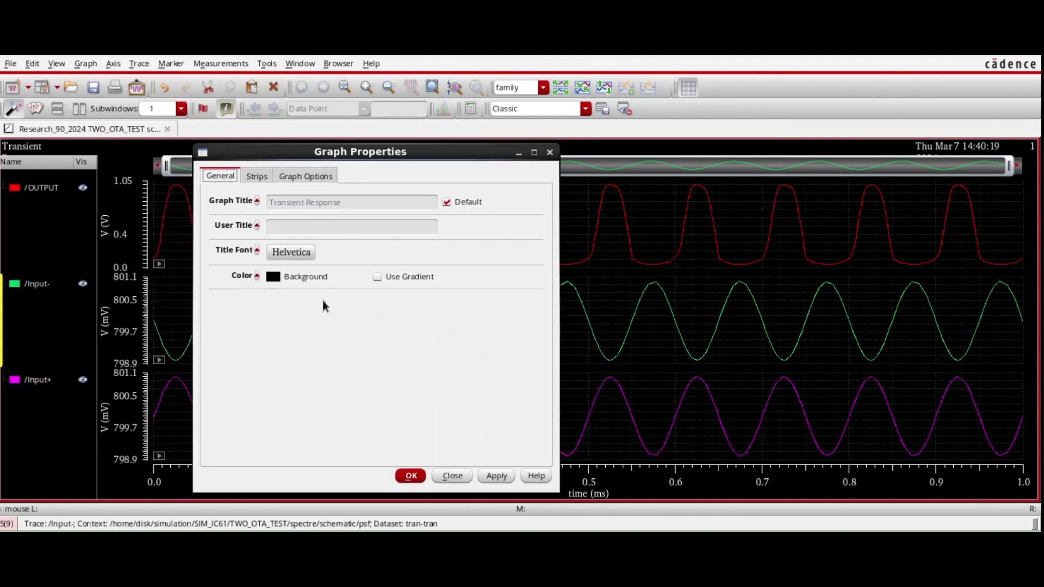
pyautogui.click(259, 175)
pyautogui.click(230, 178)
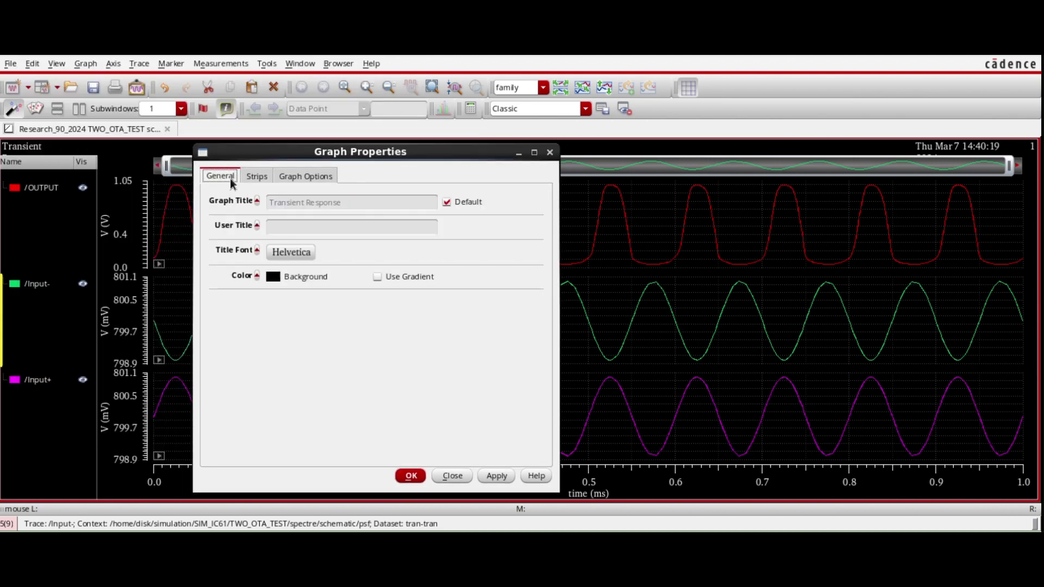
pyautogui.click(272, 278)
pyautogui.click(237, 381)
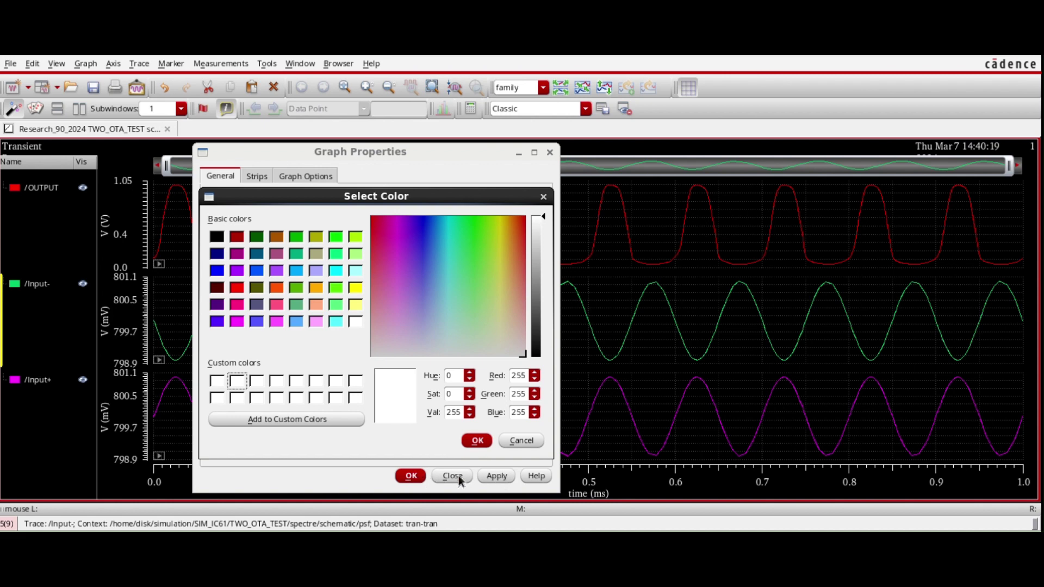
pyautogui.click(479, 442)
pyautogui.click(495, 476)
pyautogui.click(414, 475)
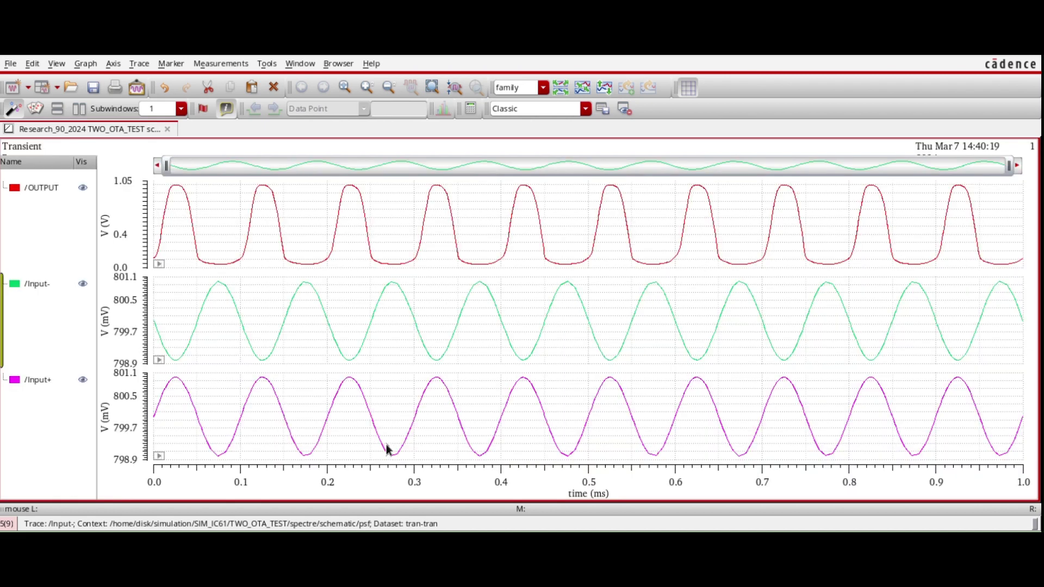
# Set the line width of the Input-, Input+ and OUTPUT traces to Medium
pyautogui.click(290, 354)
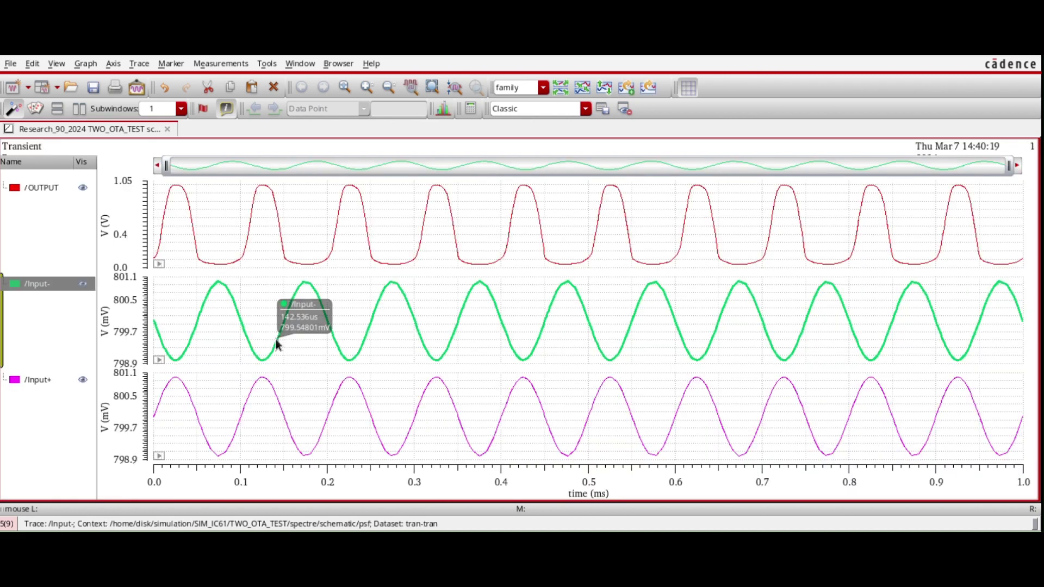
pyautogui.keyDown('ctrl'); pyautogui.click(259, 388); pyautogui.keyUp('ctrl')
pyautogui.keyDown('ctrl'); pyautogui.click(244, 257); pyautogui.keyUp('ctrl')
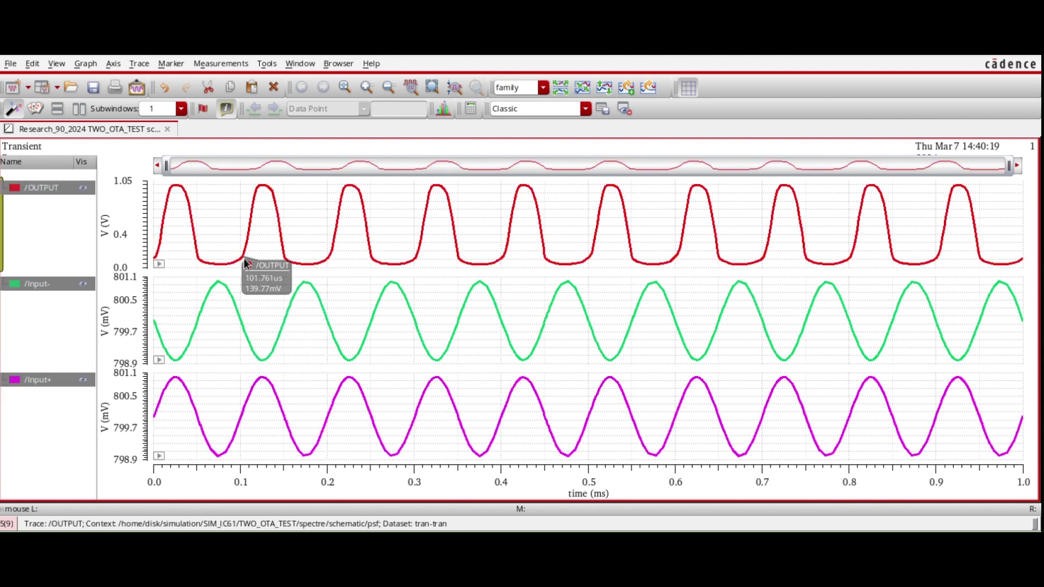
pyautogui.rightClick(244, 256)
pyautogui.moveTo(285, 390)
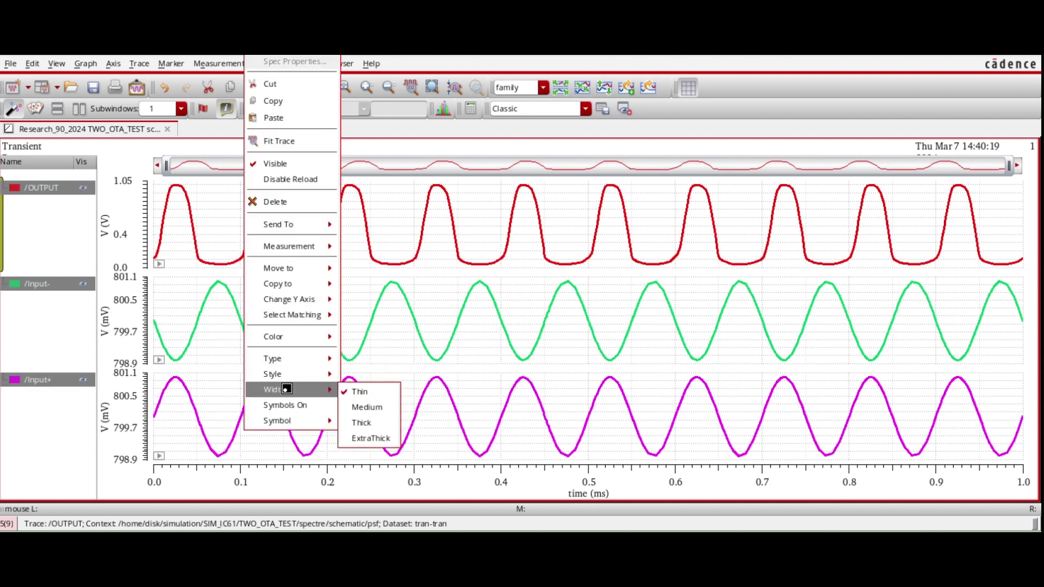
pyautogui.click(362, 407)
pyautogui.click(397, 379)
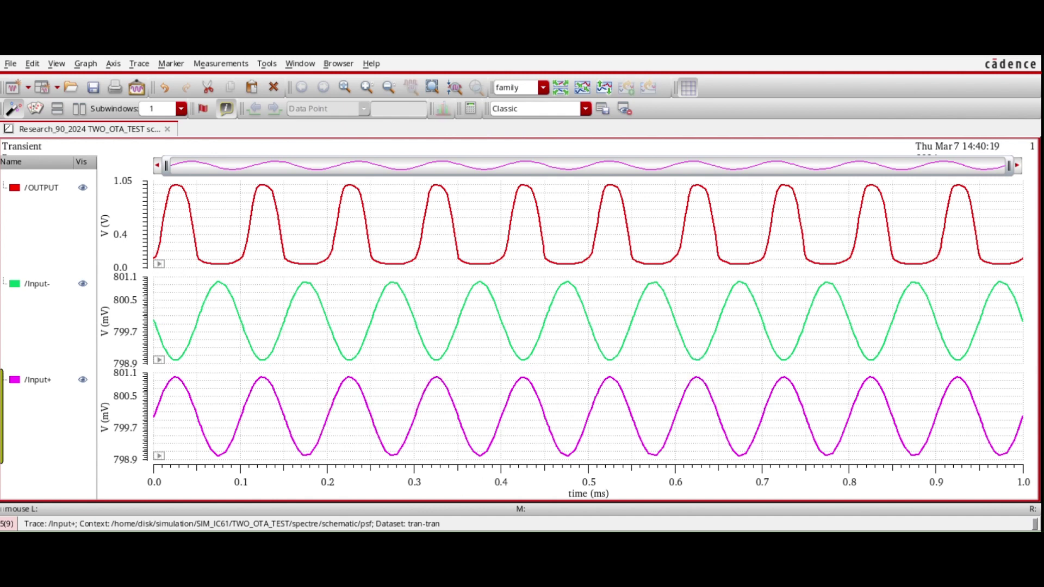
# Switch to Excel, dismiss the startup pop-up and document recovery list, and move the blank workbook aside so the plots are visible
pyautogui.press('super')
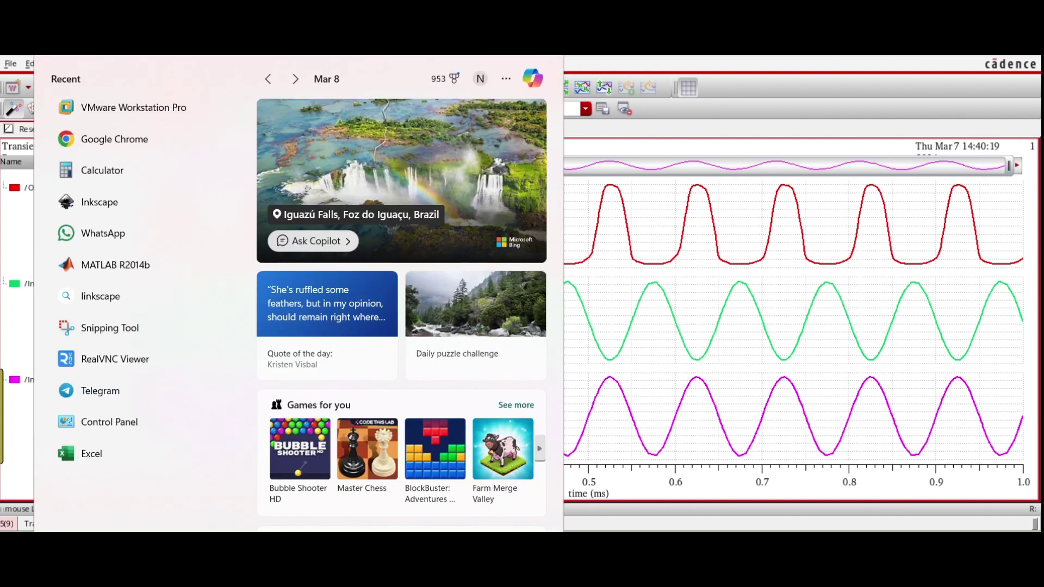
pyautogui.click(88, 454)
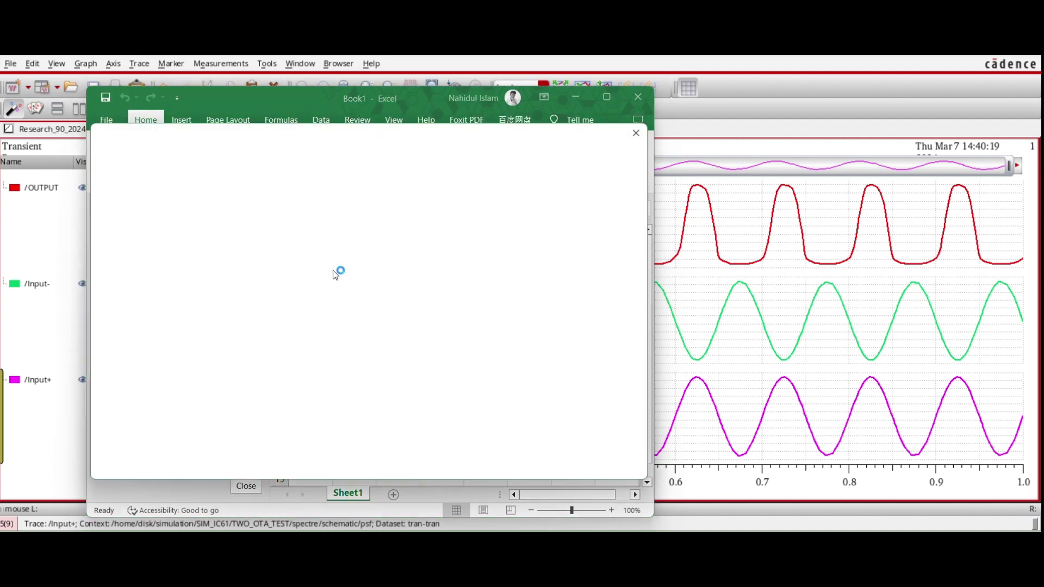
pyautogui.click(640, 134)
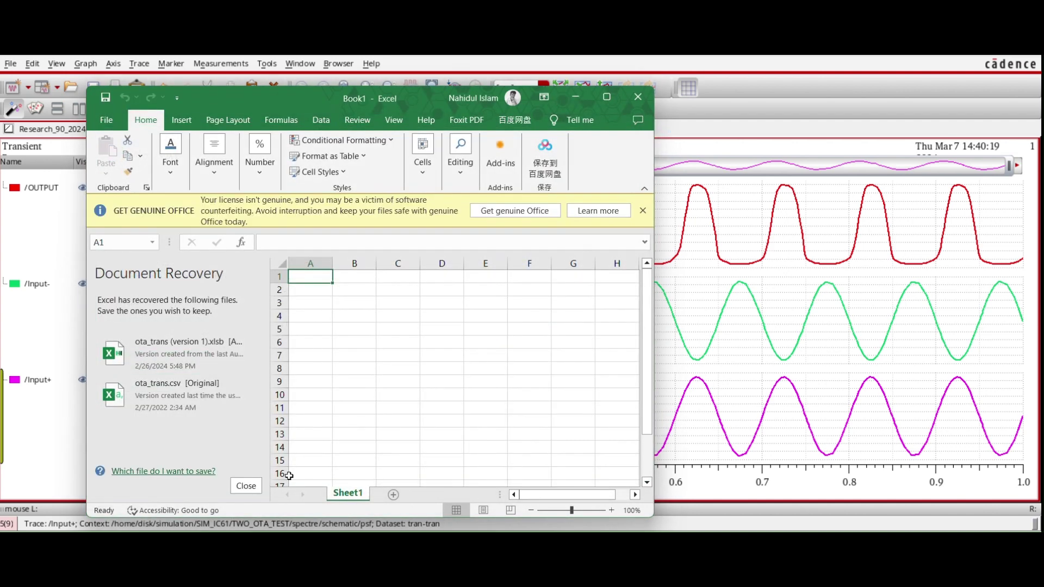
pyautogui.click(246, 486)
pyautogui.click(412, 310)
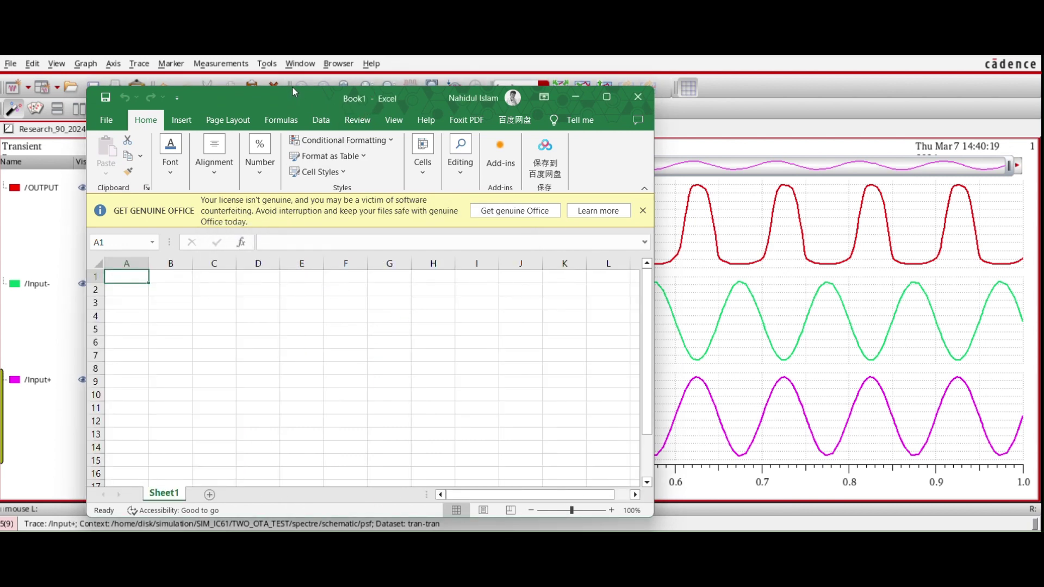
pyautogui.moveTo(293, 84); pyautogui.dragTo(619, 129)
# Enter the label "Output" in cell A2 of the blank workbook
pyautogui.click(489, 336)
pyautogui.click(452, 323)
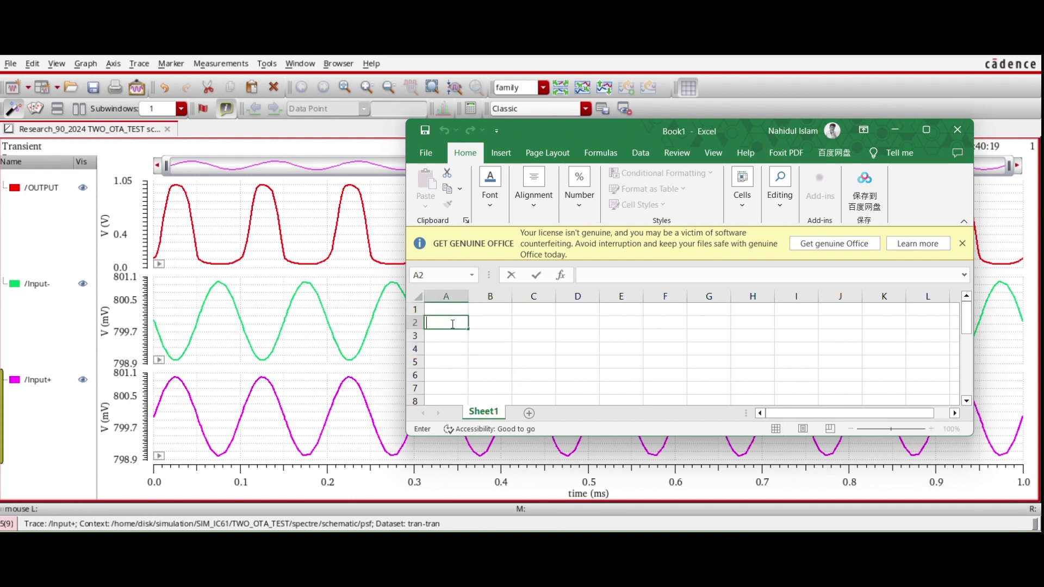
pyautogui.write('Output')
pyautogui.click(502, 325)
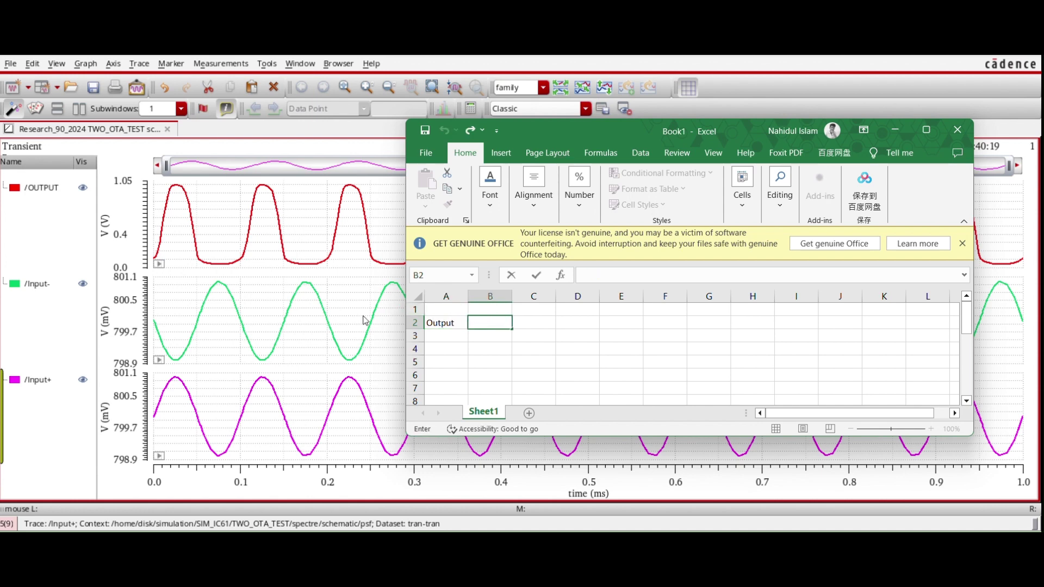
# Return to the waveform window, open the calculator, clear its old expressions and load the OUTPUT trace using Wave selection
pyautogui.click(385, 309)
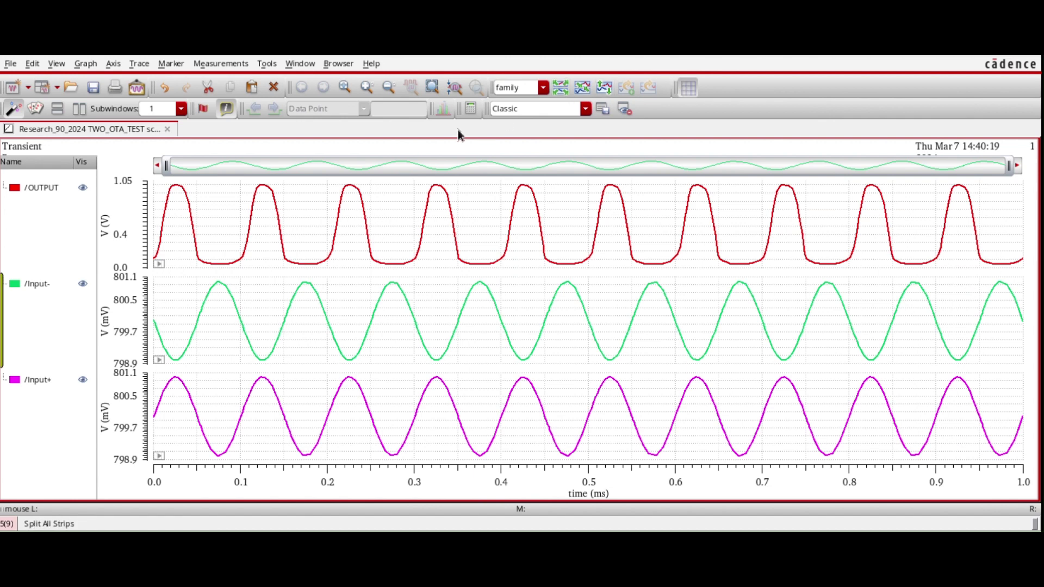
pyautogui.click(267, 64)
pyautogui.click(283, 86)
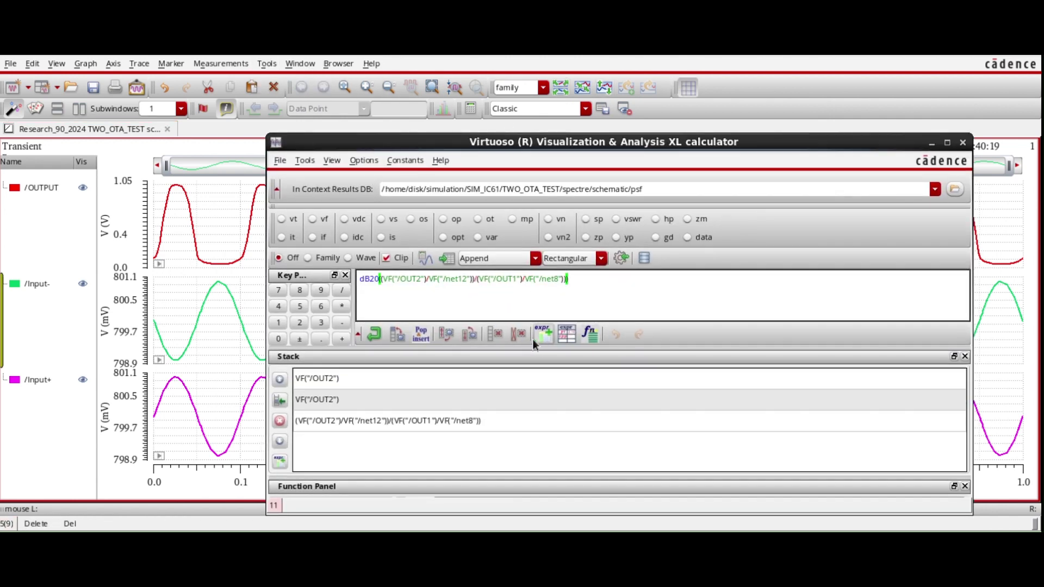
pyautogui.click(496, 333)
pyautogui.click(368, 257)
pyautogui.click(251, 228)
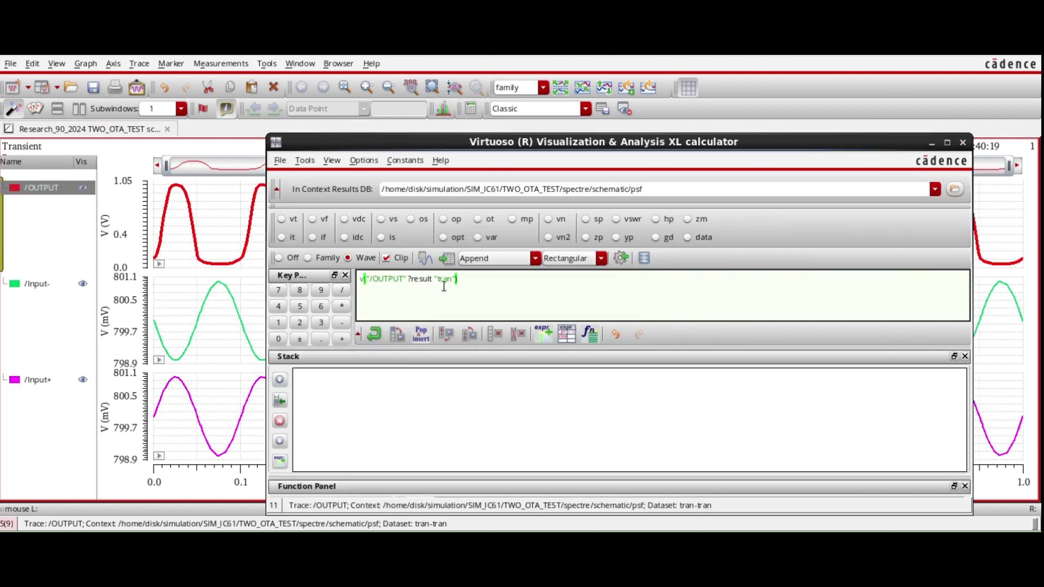
# Try to apply the peakToPeak function to the OUTPUT expression, and clear the calculator buffer
pyautogui.click(965, 357)
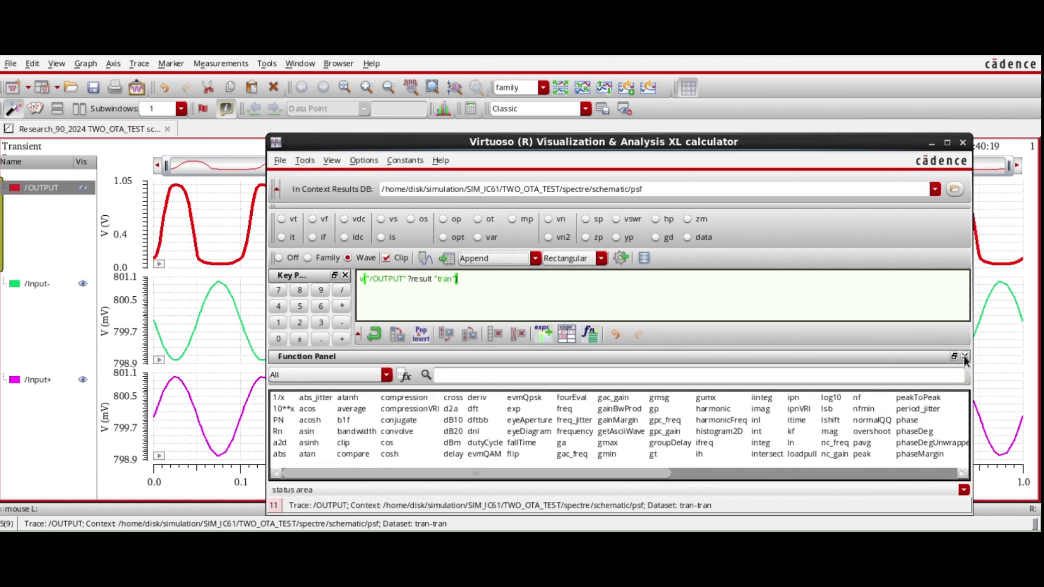
pyautogui.click(477, 374)
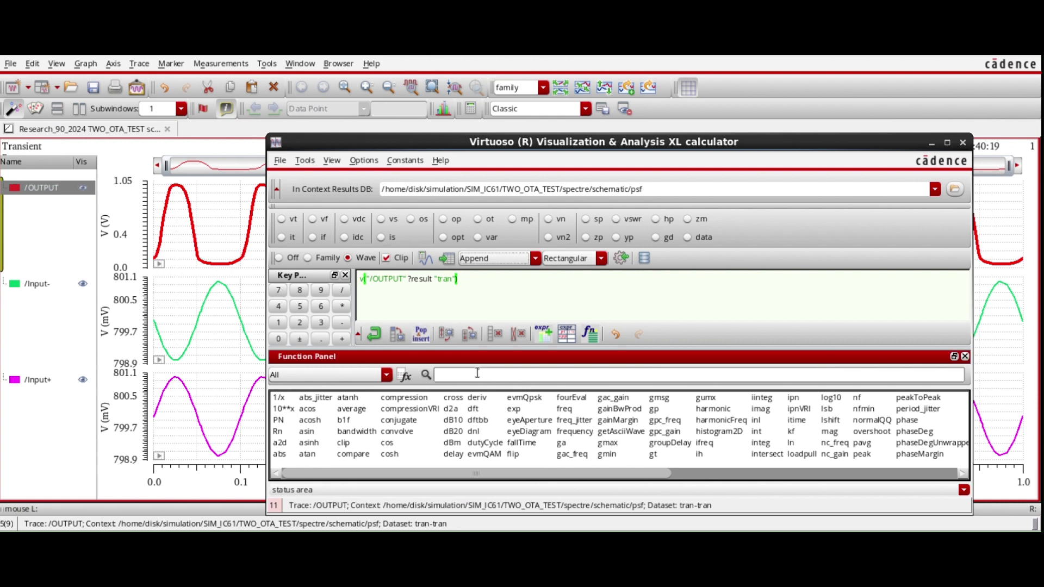
pyautogui.write('pea')
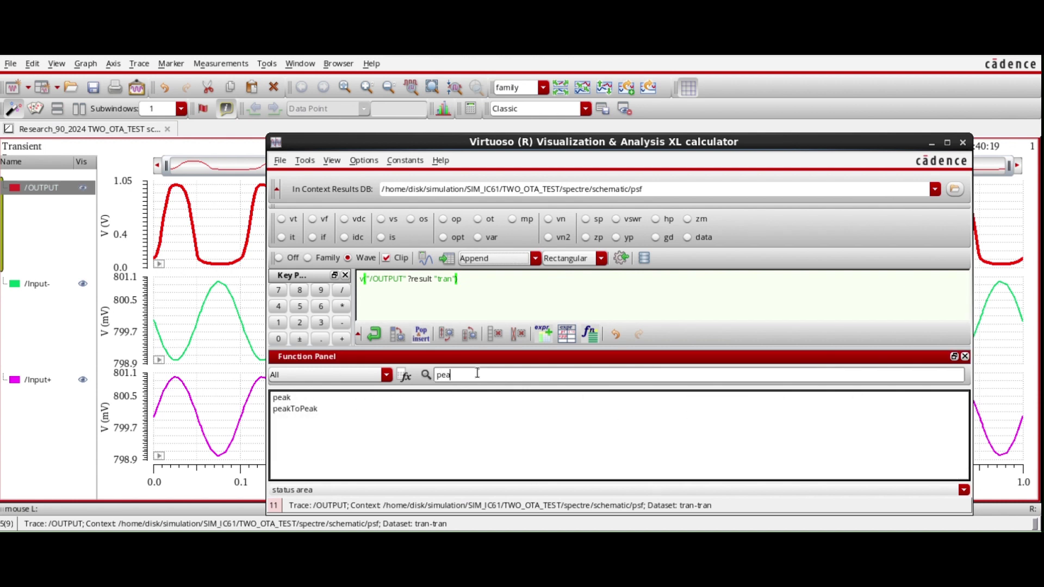
pyautogui.doubleClick(302, 412)
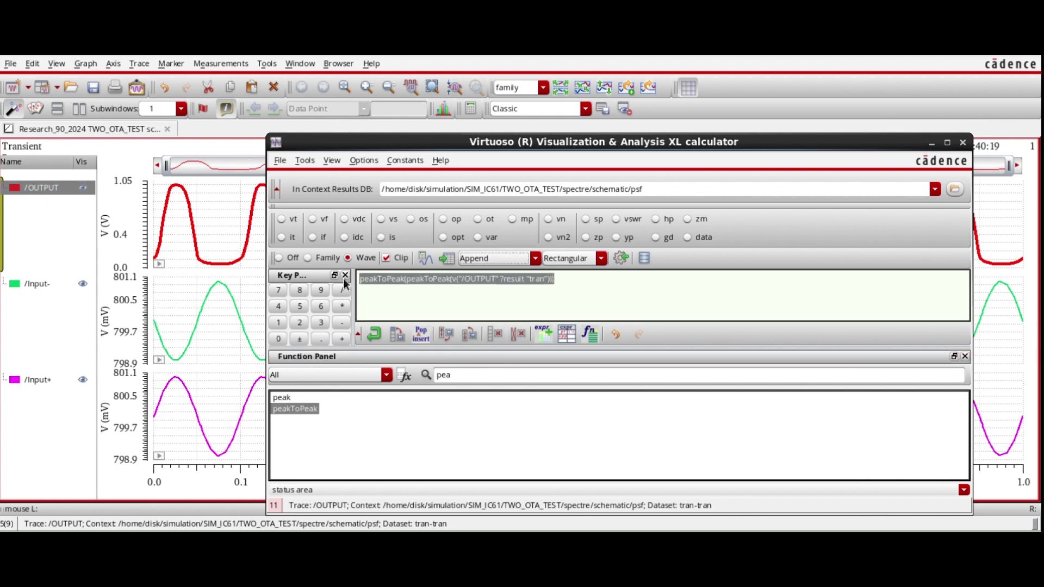
pyautogui.press('BackSpace')
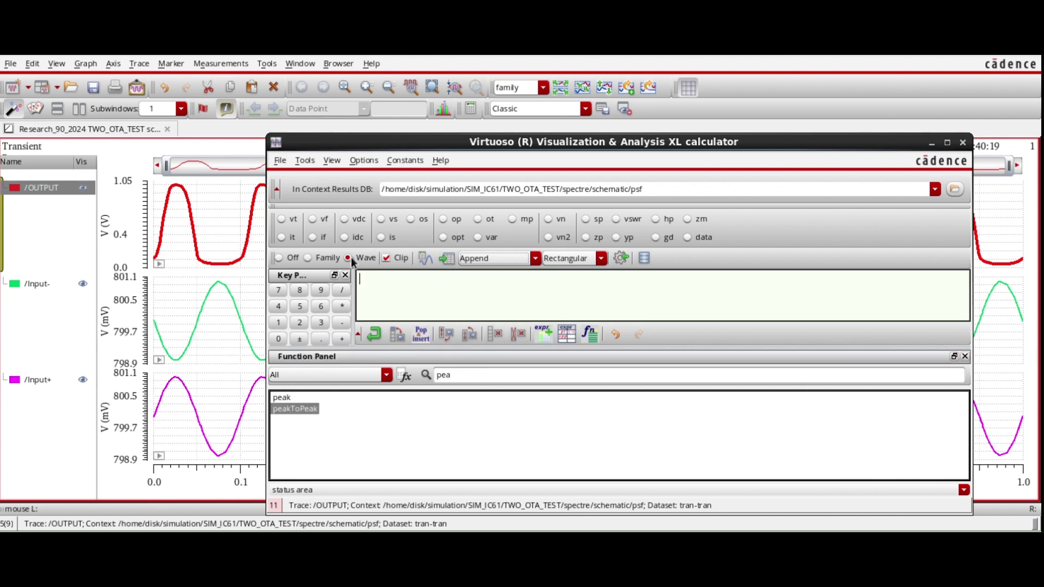
# Load the OUTPUT trace into the emptied calculator buffer again and close the stack to expose the function list
pyautogui.click(250, 235)
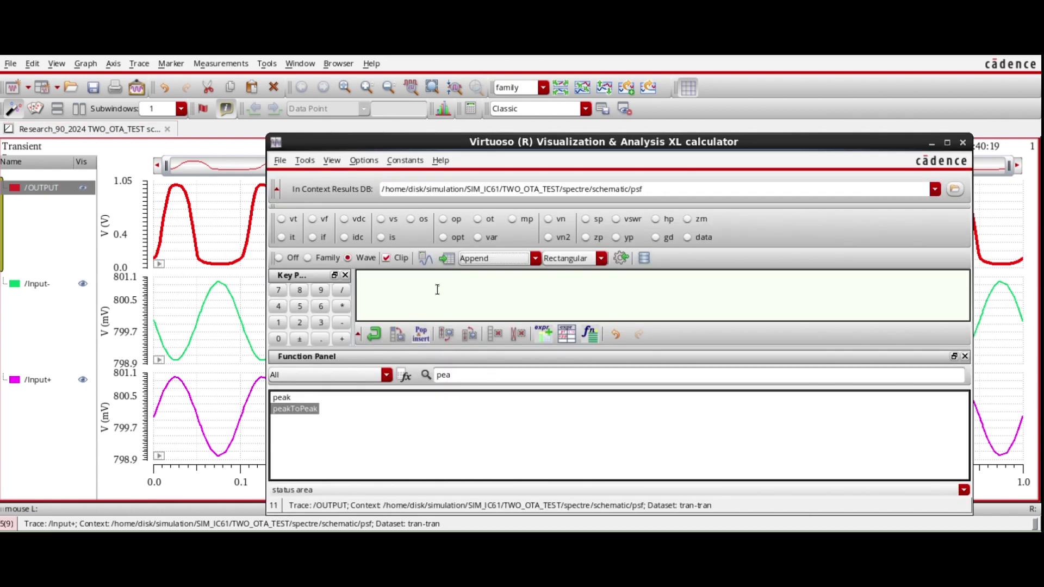
pyautogui.click(259, 282)
pyautogui.click(292, 299)
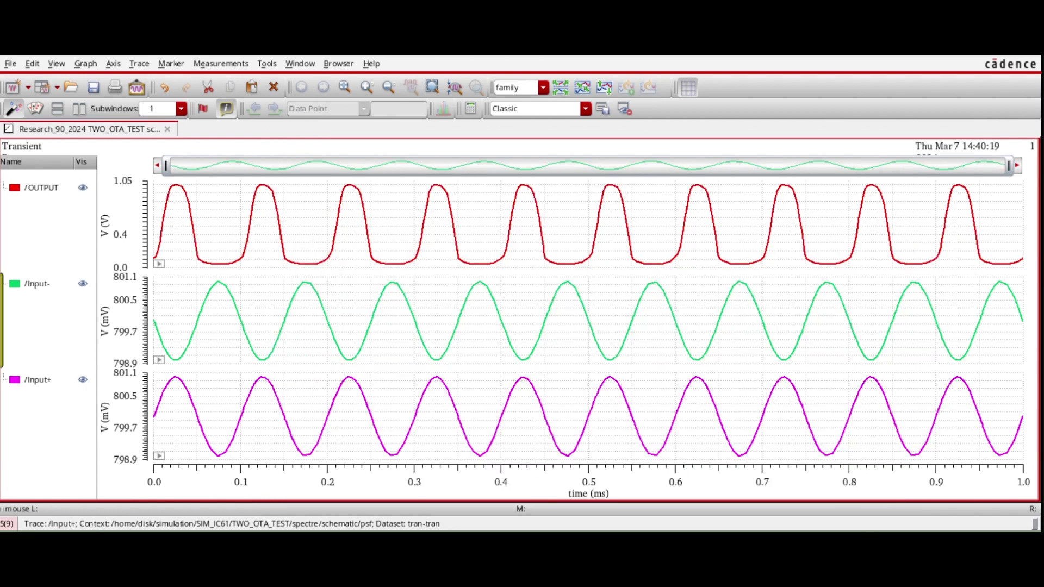
pyautogui.click(350, 263)
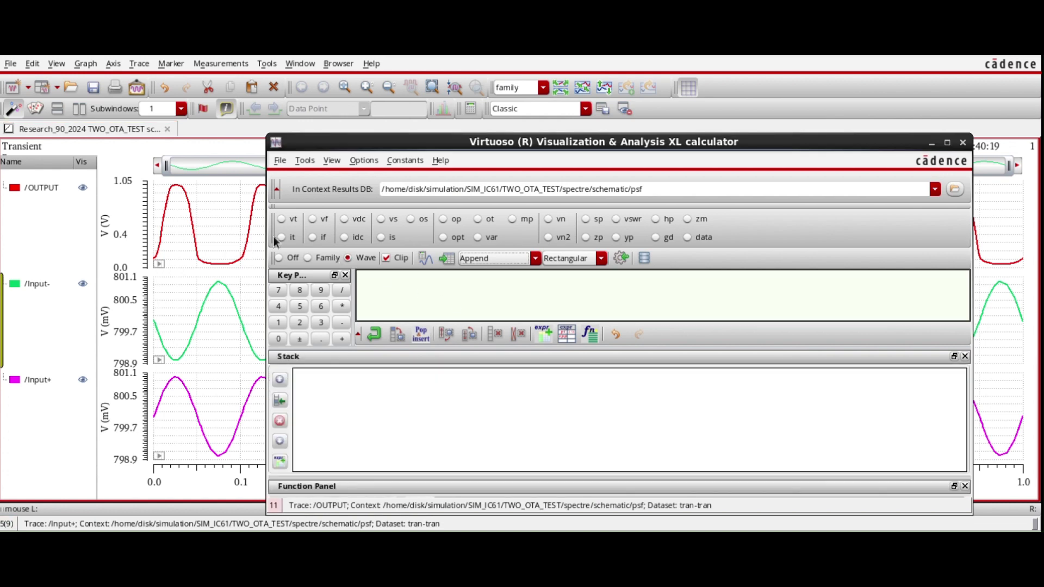
pyautogui.click(253, 225)
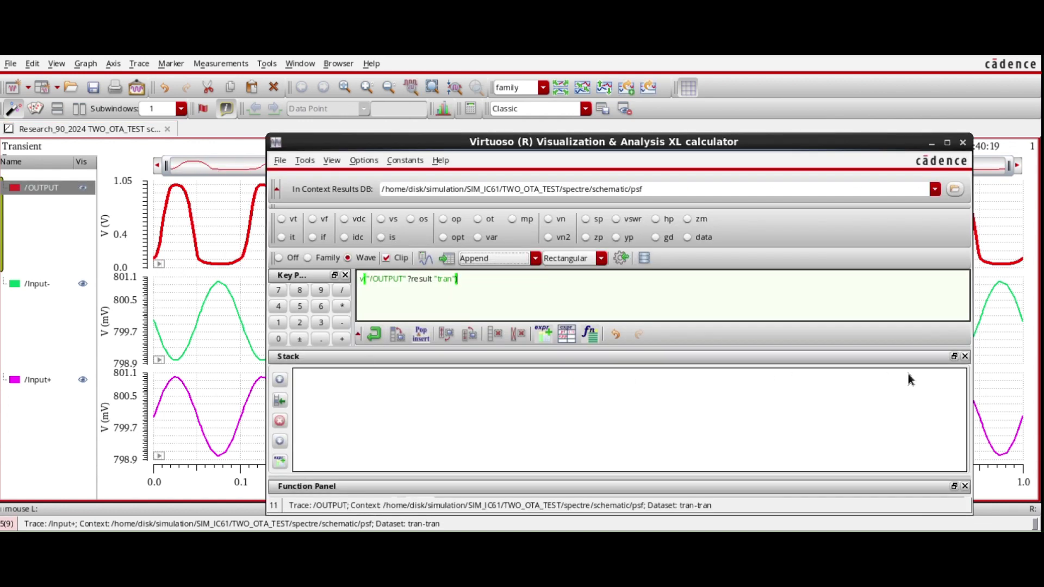
pyautogui.click(965, 356)
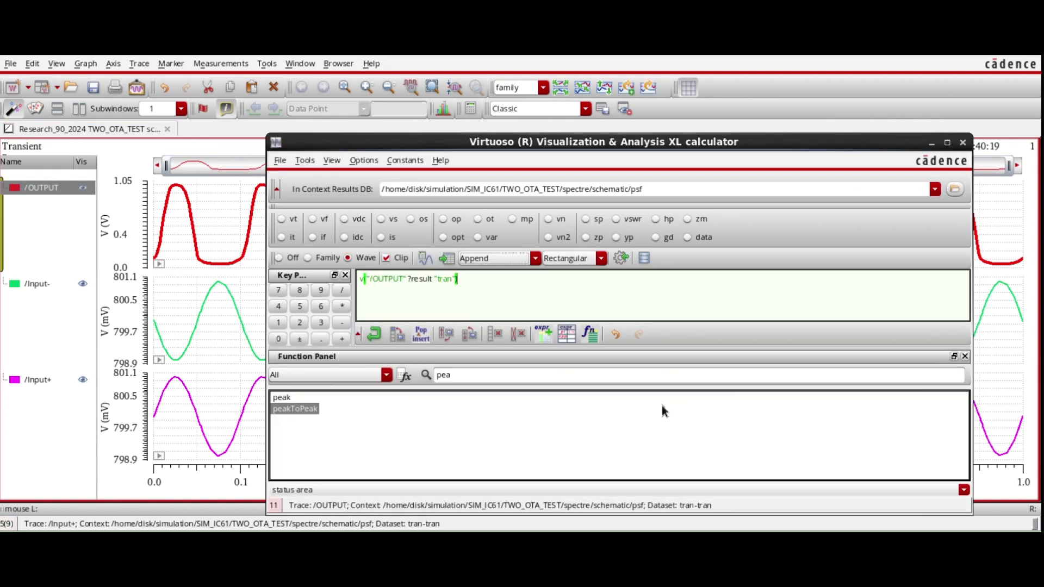
# Apply the peakToPeak function to the OUTPUT expression and evaluate it into a results table
pyautogui.click(306, 408)
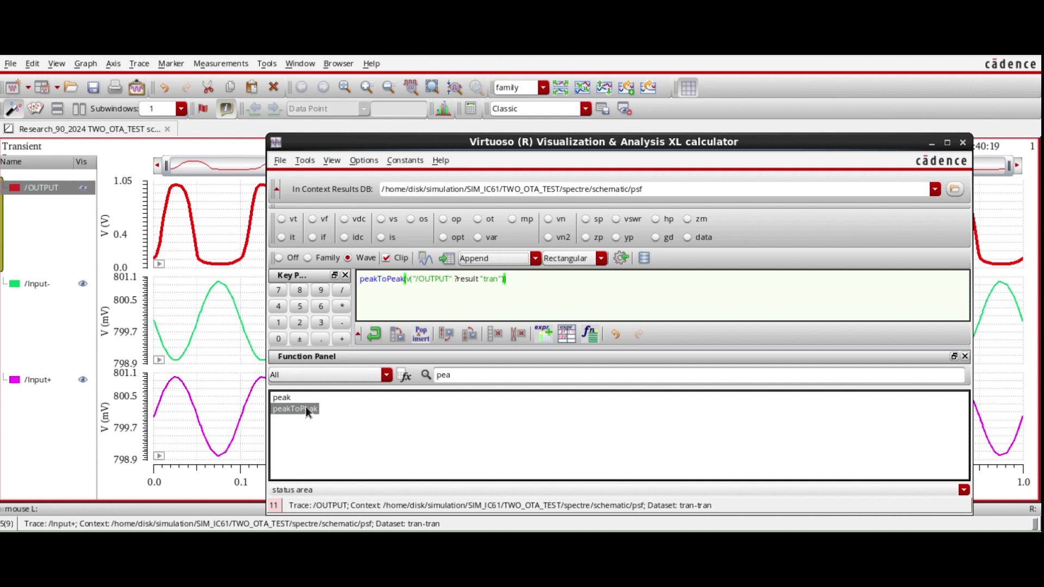
pyautogui.click(429, 258)
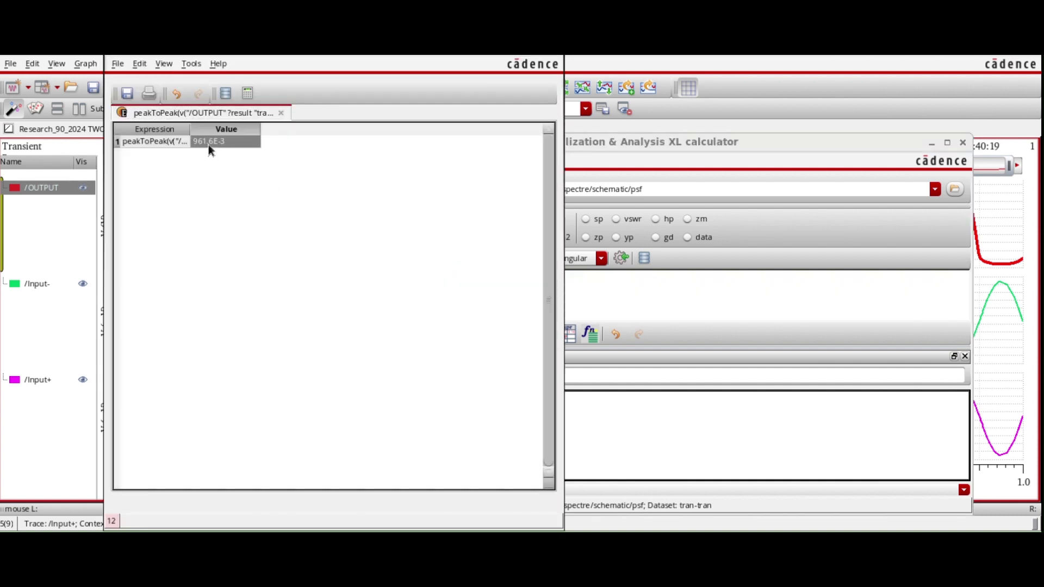
pyautogui.rightClick(215, 143)
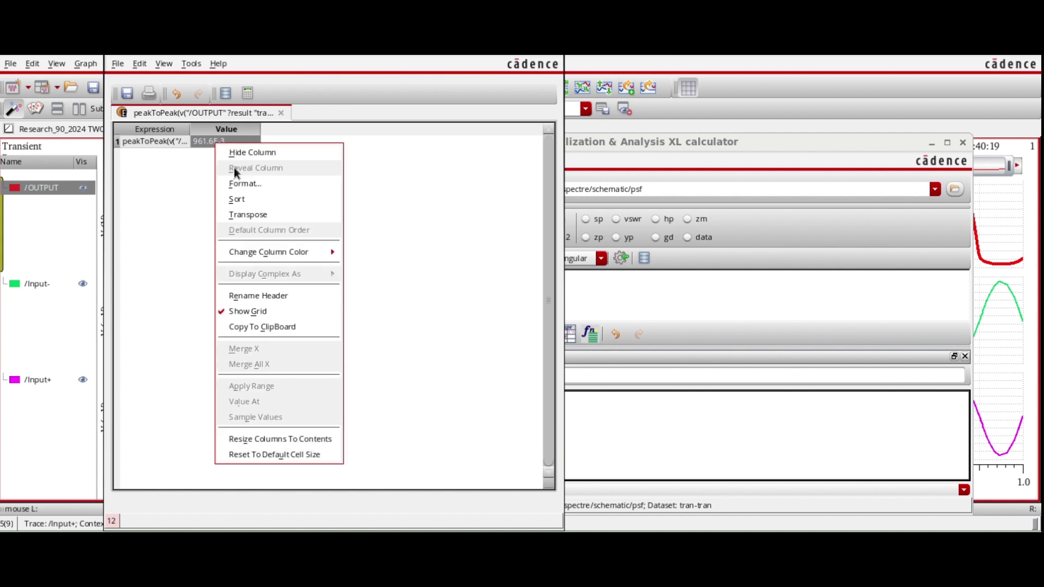
pyautogui.click(207, 144)
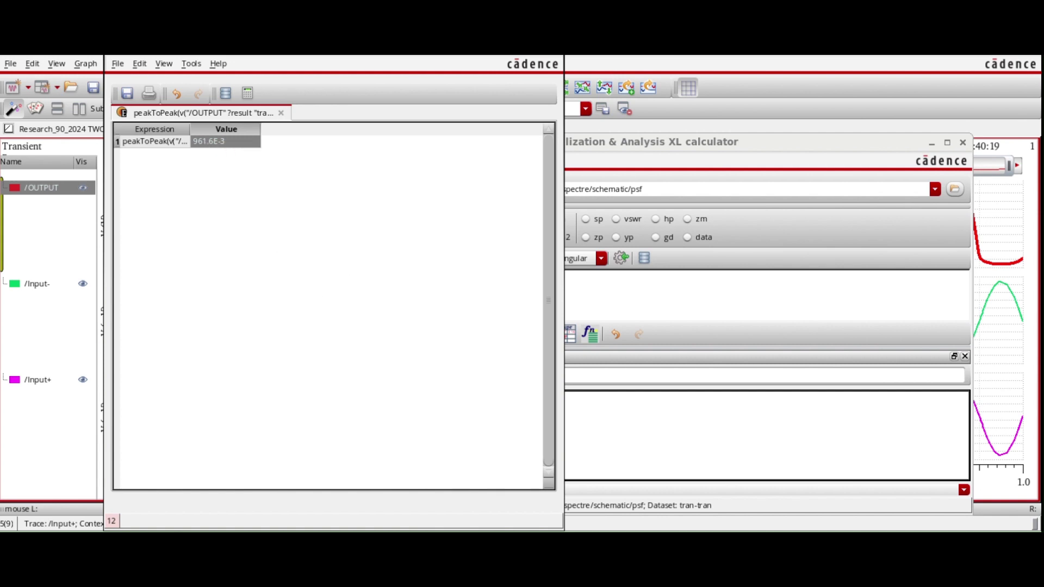
# Switch to the Excel workbook and enter 961.6e-03 in cell B2 beside the Output label
pyautogui.hotkey('alt', 'Tab')
pyautogui.write('961')
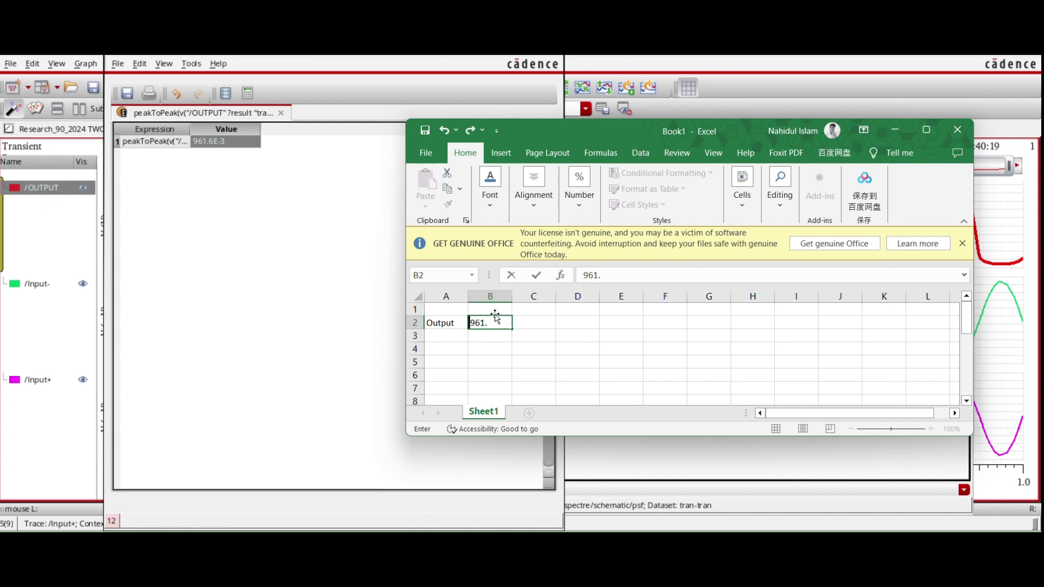
pyautogui.write('.e')
pyautogui.press('BackSpace')
pyautogui.write('6e-03')
pyautogui.press('Return')
# Change the number format of cell B2 to General
pyautogui.click(494, 319)
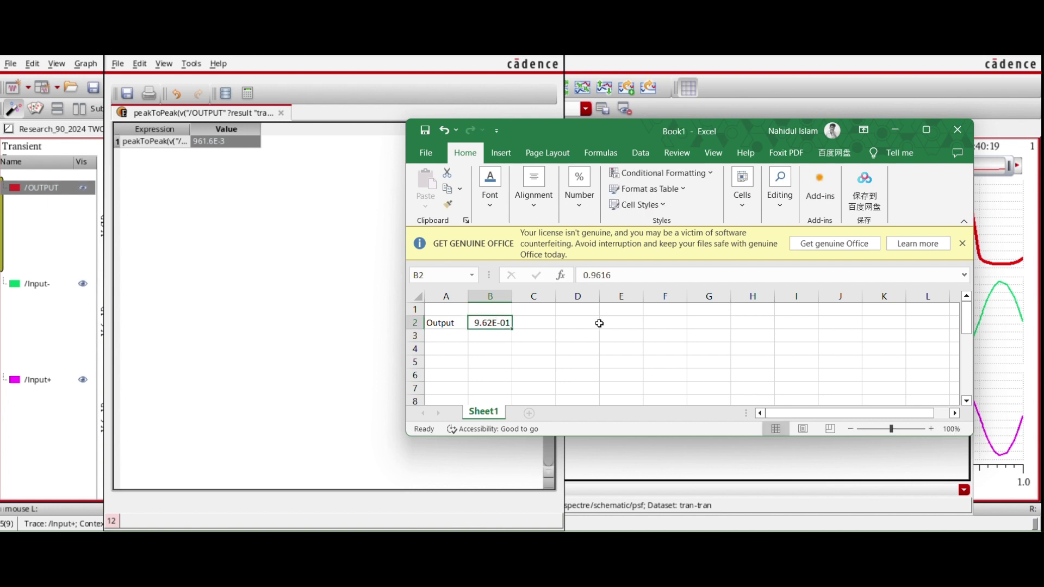
pyautogui.click(579, 195)
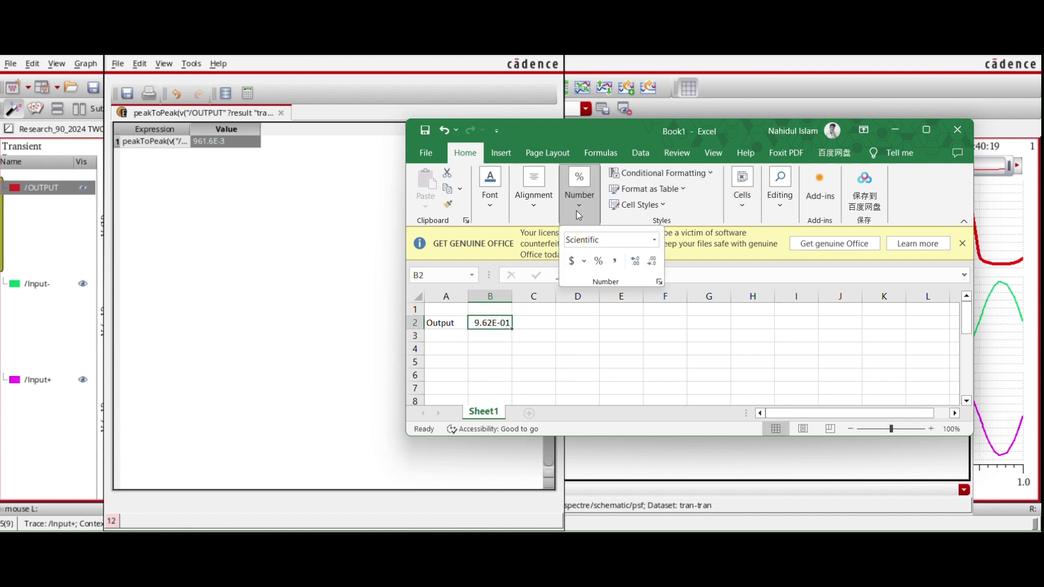
pyautogui.click(584, 239)
pyautogui.click(655, 239)
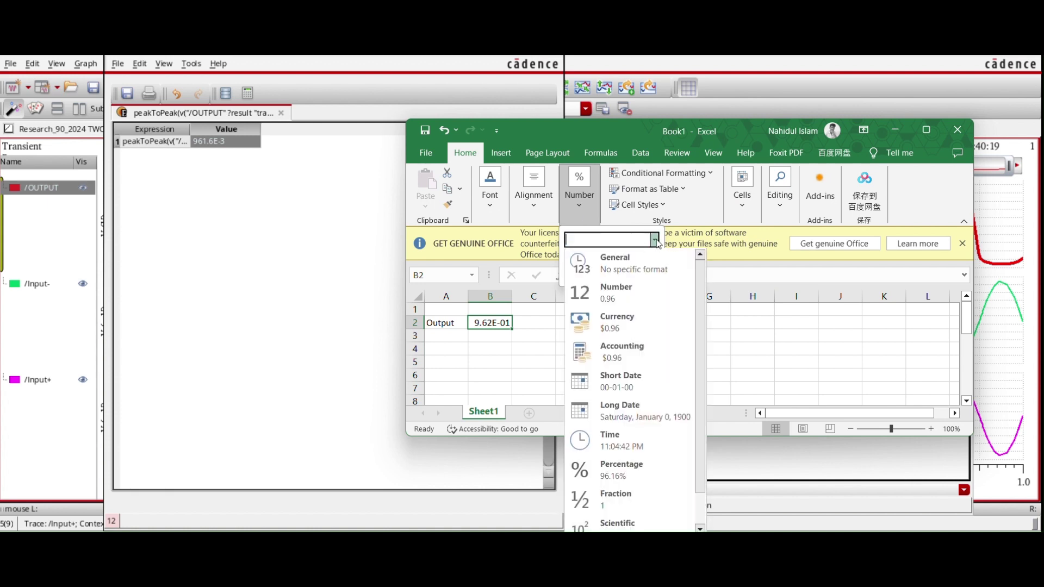
pyautogui.click(612, 269)
pyautogui.click(614, 347)
pyautogui.click(551, 336)
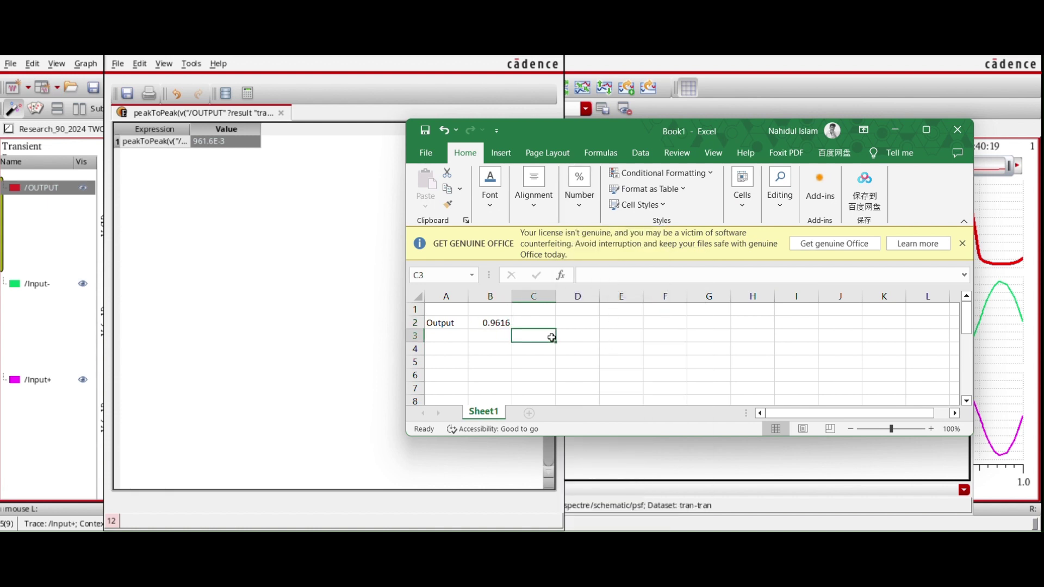
pyautogui.click(510, 323)
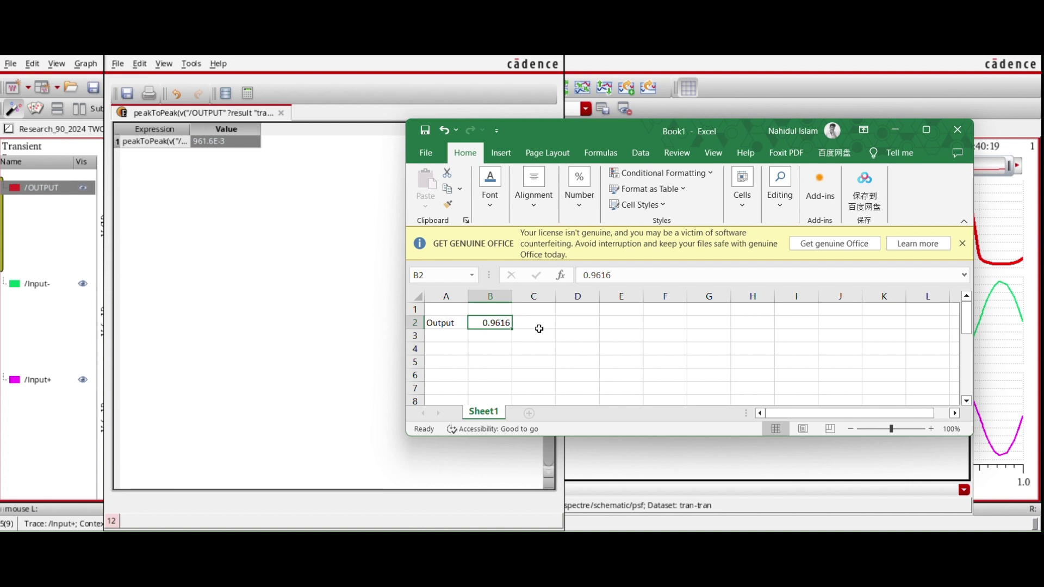
pyautogui.click(545, 323)
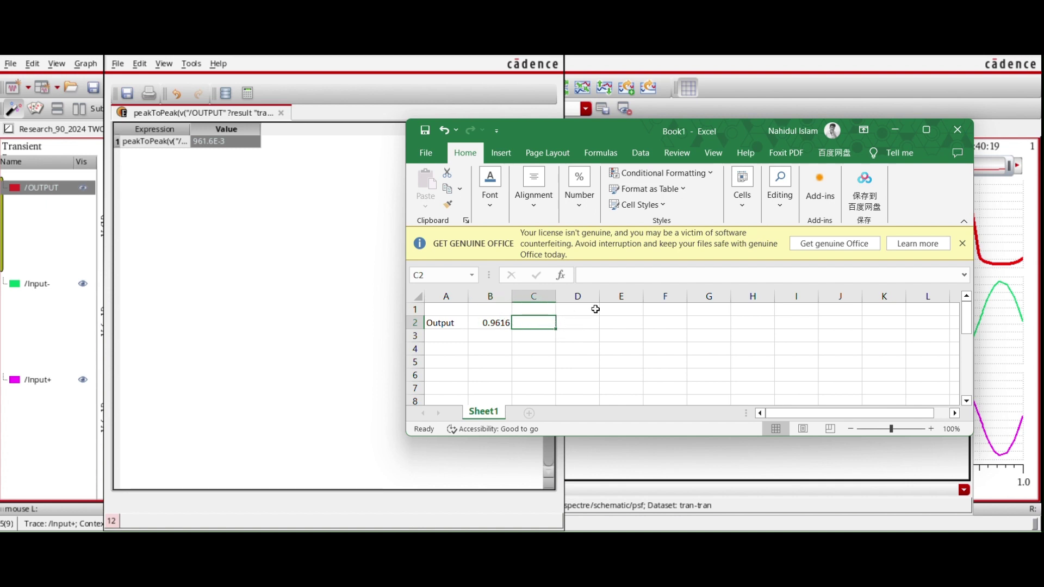
# Enter the labels "Input +" in cell A3 and "Input -" in cell A4
pyautogui.click(455, 335)
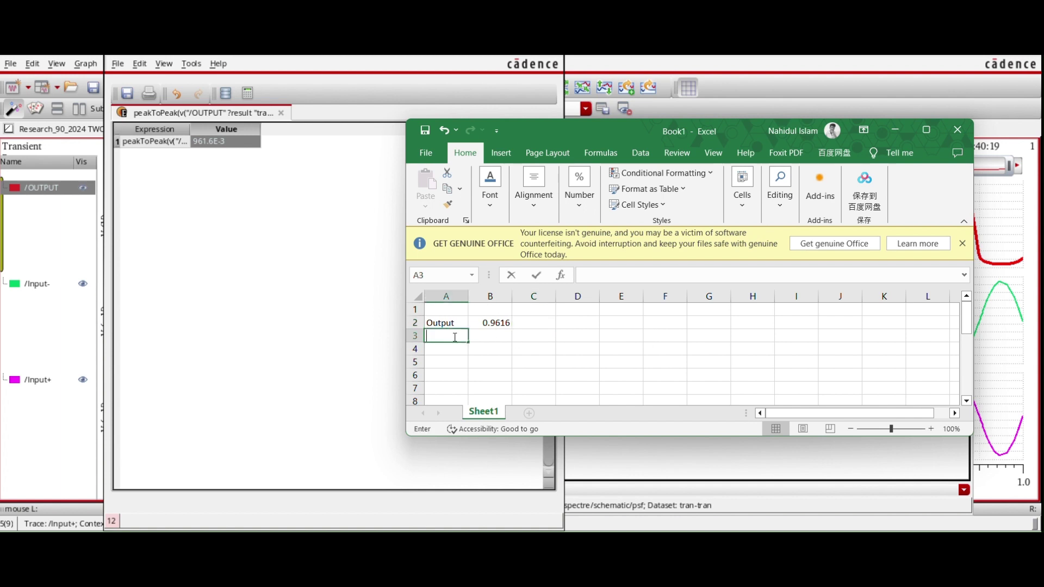
pyautogui.write('Input +')
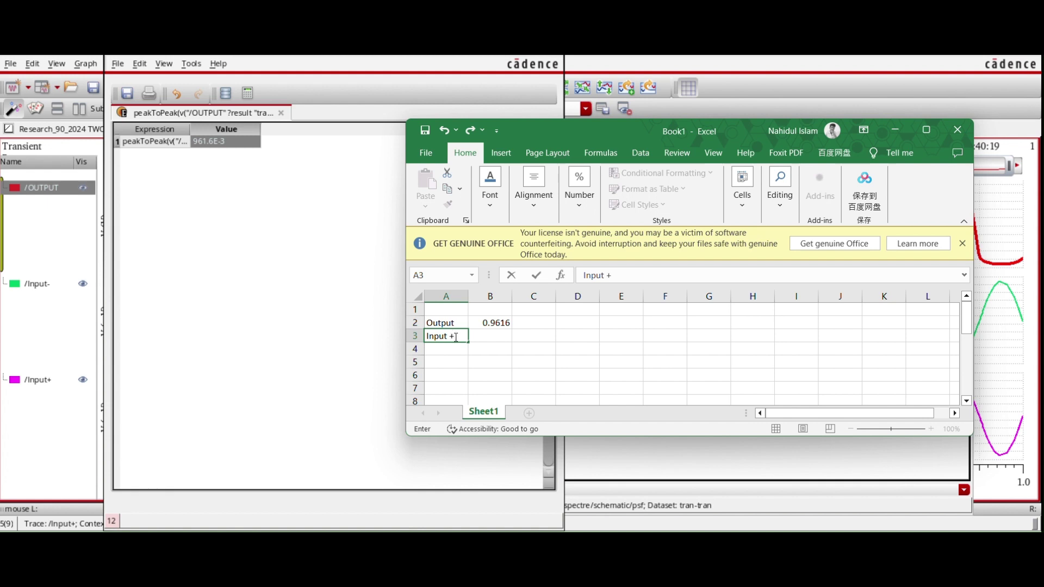
pyautogui.click(454, 349)
pyautogui.write('Input -')
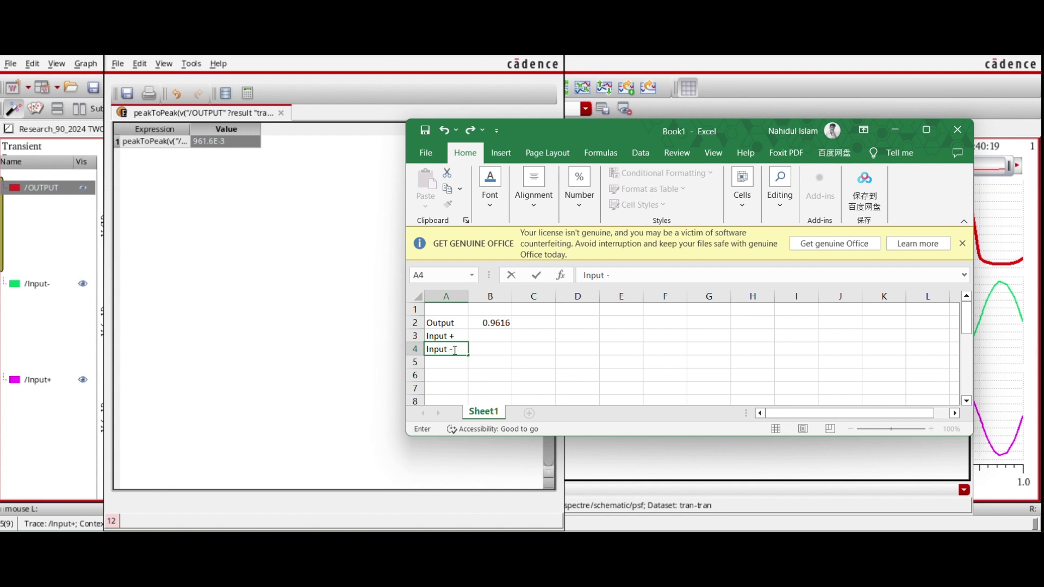
pyautogui.press('Tab')
# Return to Virtuoso, close the OUTPUT results table and replace the calculator's expression with the Input- trace
pyautogui.click(272, 126)
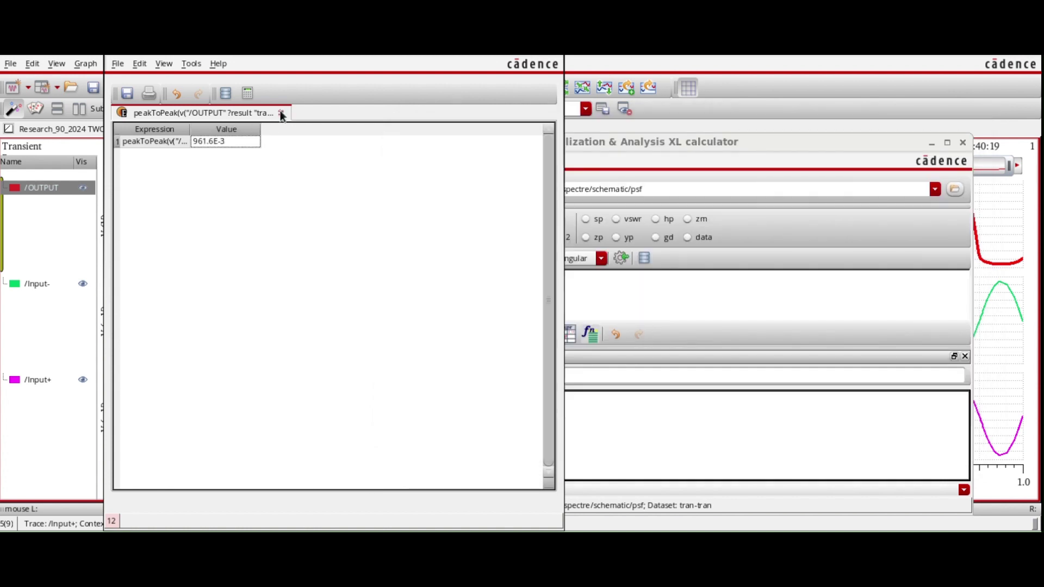
pyautogui.click(281, 114)
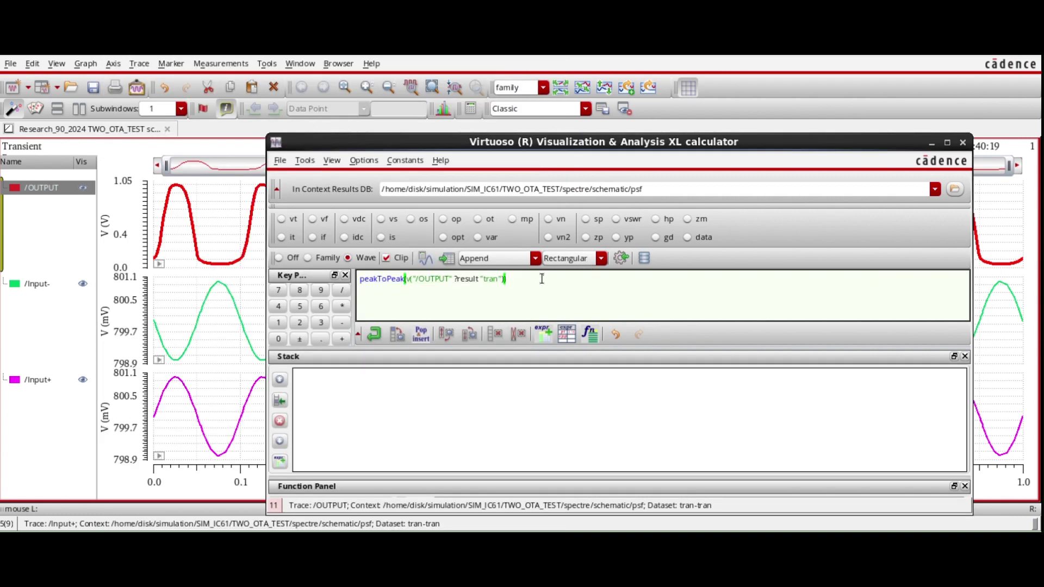
pyautogui.moveTo(539, 279); pyautogui.dragTo(269, 278)
pyautogui.press('BackSpace')
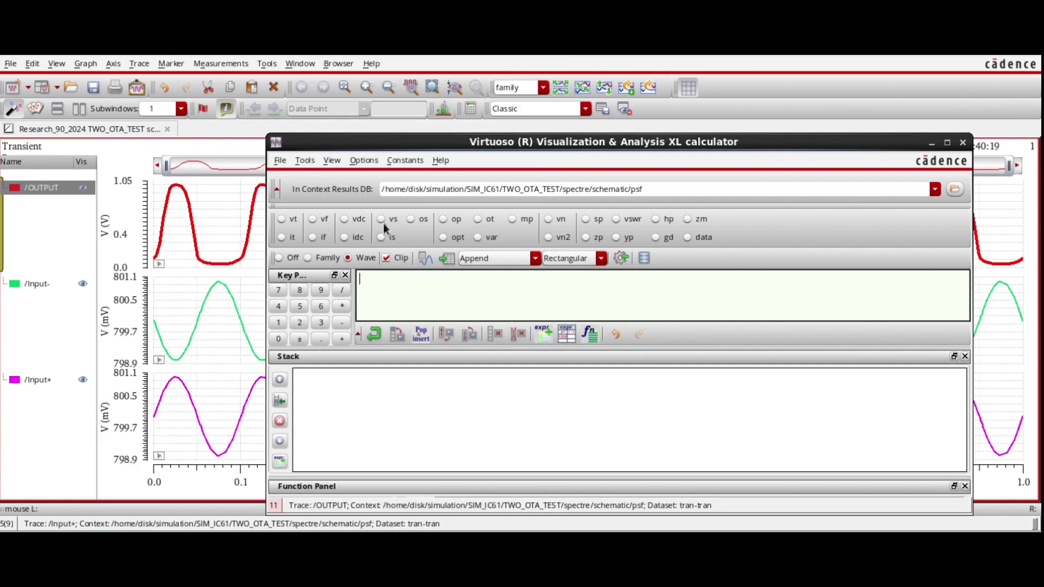
pyautogui.click(201, 305)
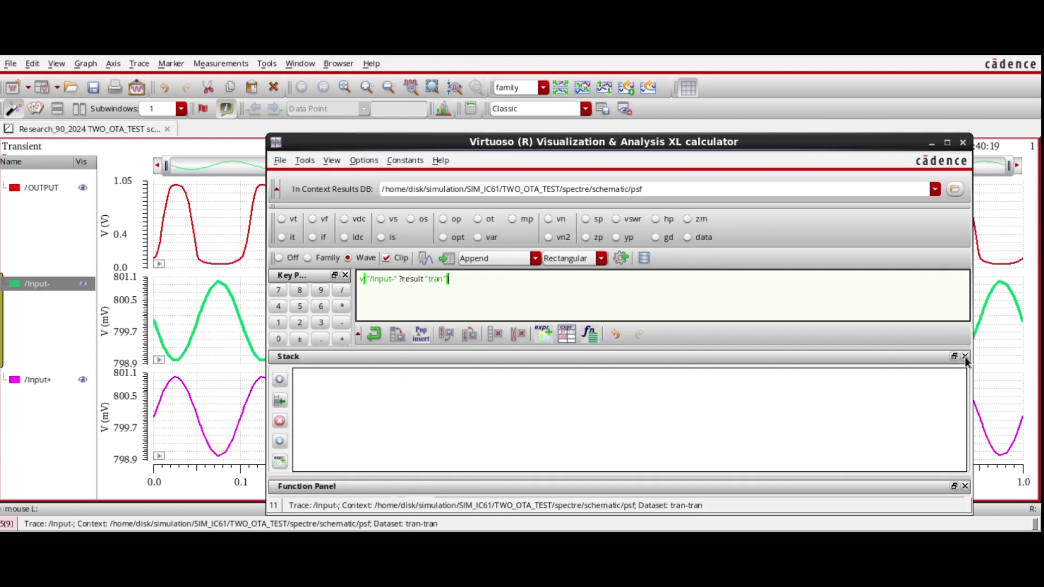
# Apply the peakToPeak function to the Input- expression and evaluate it into a results table
pyautogui.click(965, 357)
pyautogui.doubleClick(303, 409)
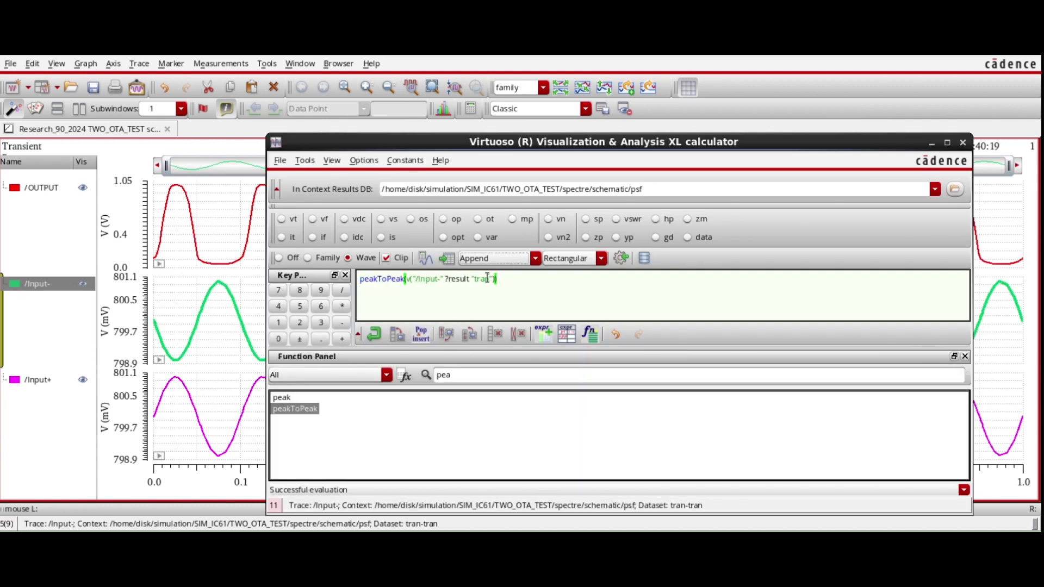
pyautogui.click(445, 258)
pyautogui.click(207, 145)
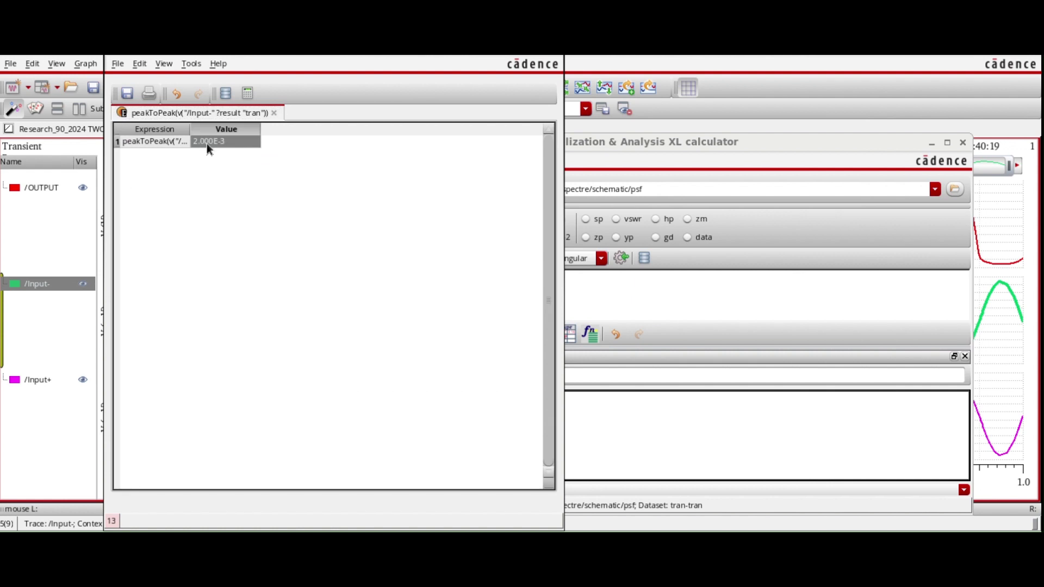
# Switch to the Excel workbook and enter 2.000e-3 in cell B3 beside the "Input +" label
pyautogui.hotkey('alt', 'Tab')
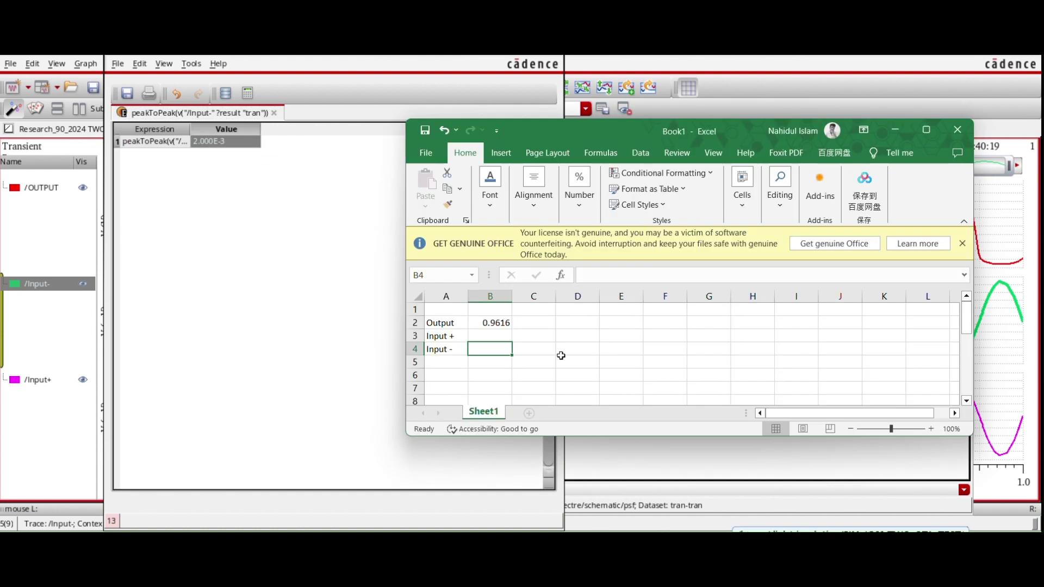
pyautogui.write('2')
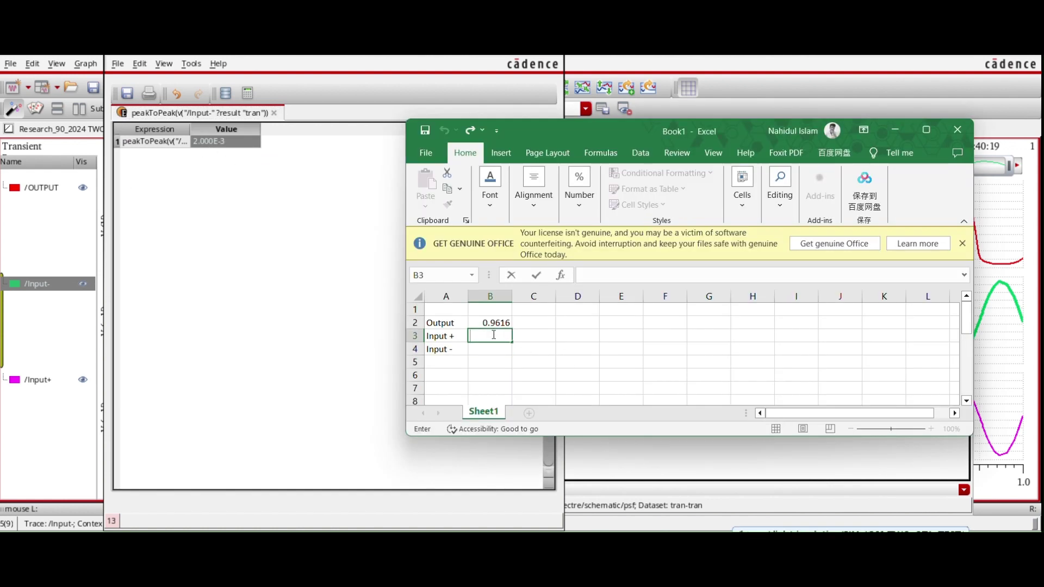
pyautogui.write('.000e-3')
pyautogui.press('Left')
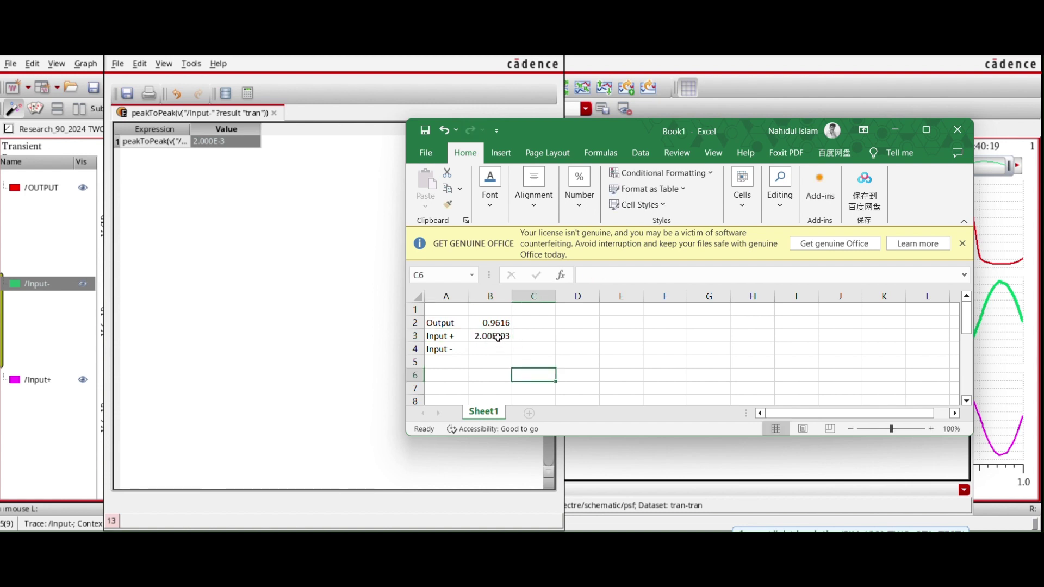
# Change the number format of cell B3 to General
pyautogui.click(493, 335)
pyautogui.click(580, 199)
pyautogui.click(634, 240)
pyautogui.click(654, 240)
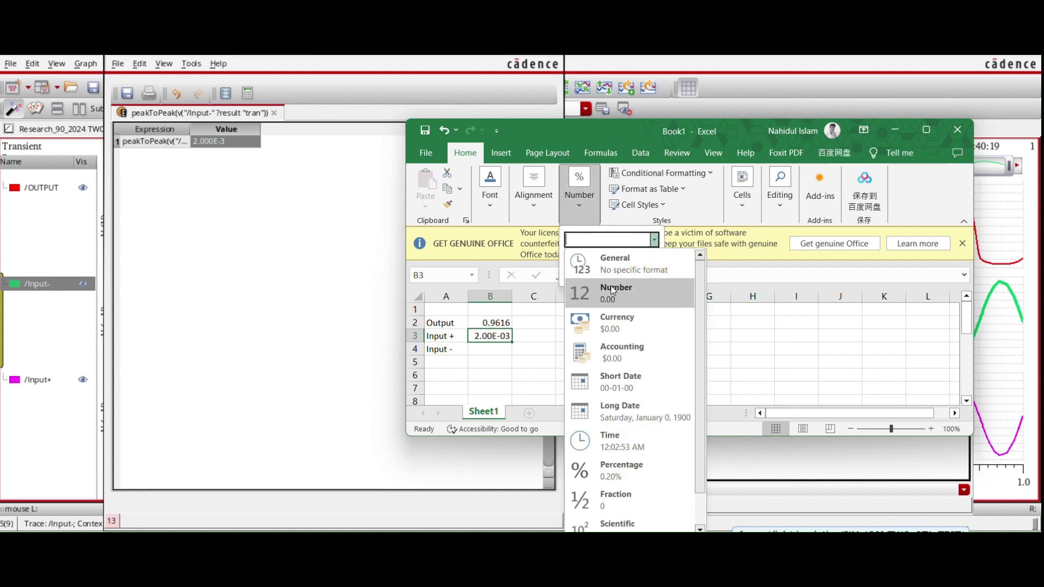
pyautogui.click(615, 262)
pyautogui.click(490, 375)
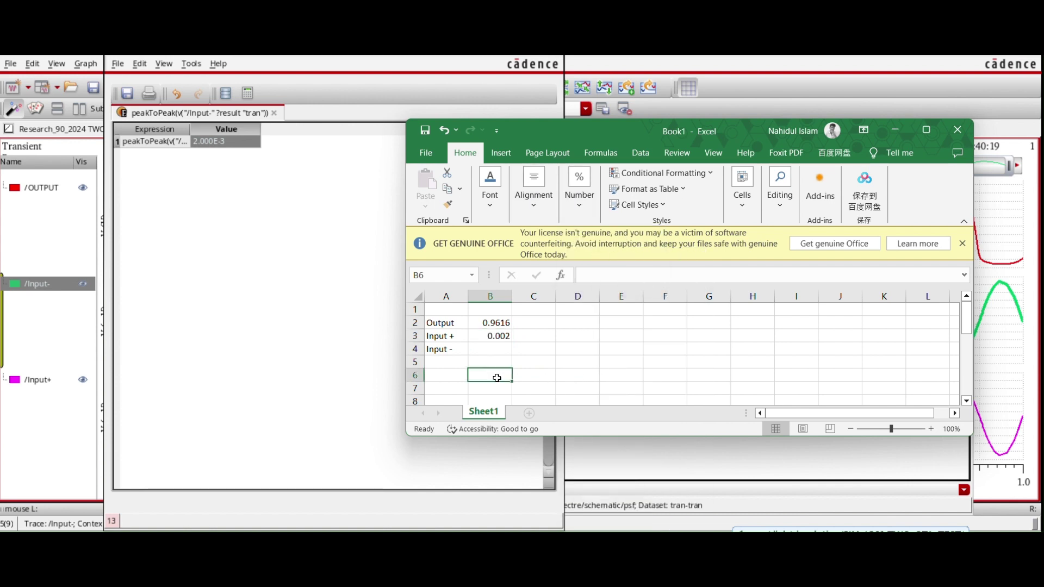
# Return to Virtuoso and close the results table of the Input- peakToPeak evaluation
pyautogui.click(503, 348)
pyautogui.doubleClick(507, 349)
pyautogui.click(547, 349)
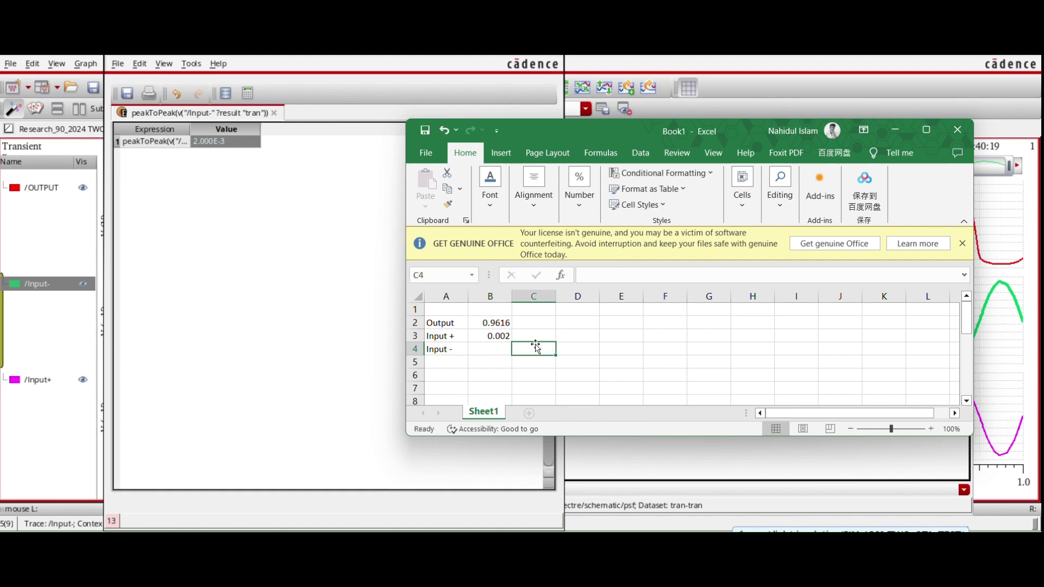
pyautogui.click(341, 239)
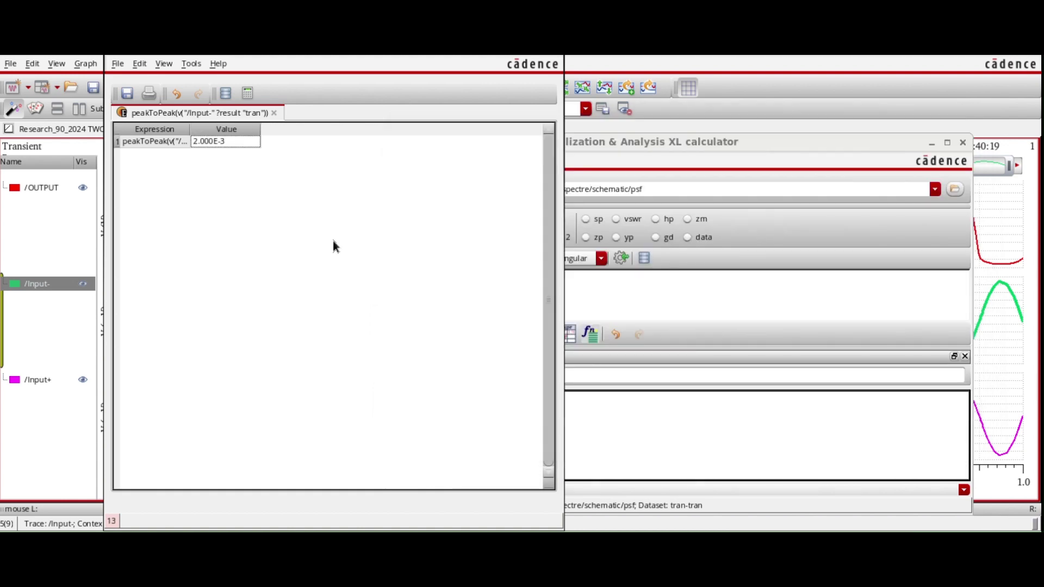
pyautogui.click(553, 60)
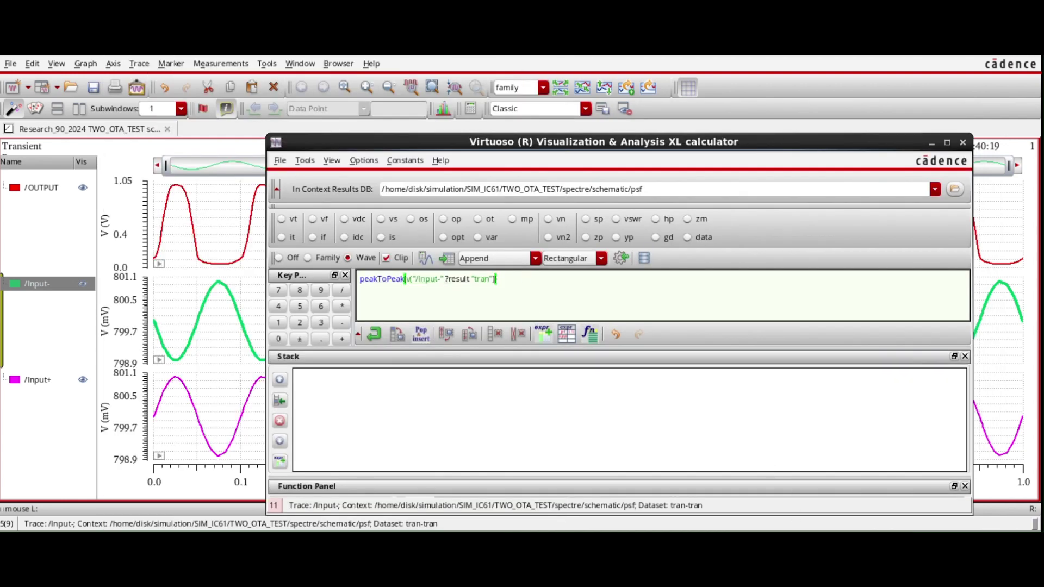
# Go back to the Excel workbook and fill the value of cell B3 down into B4 for "Input -"
pyautogui.hotkey('alt', 'Tab')
pyautogui.click(533, 362)
pyautogui.click(492, 338)
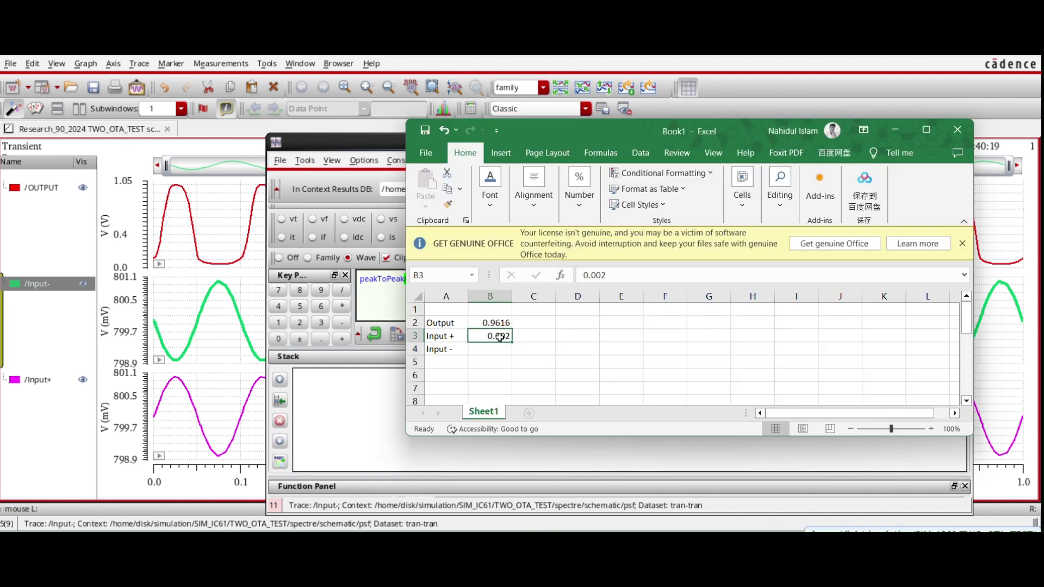
pyautogui.moveTo(512, 343); pyautogui.dragTo(513, 353)
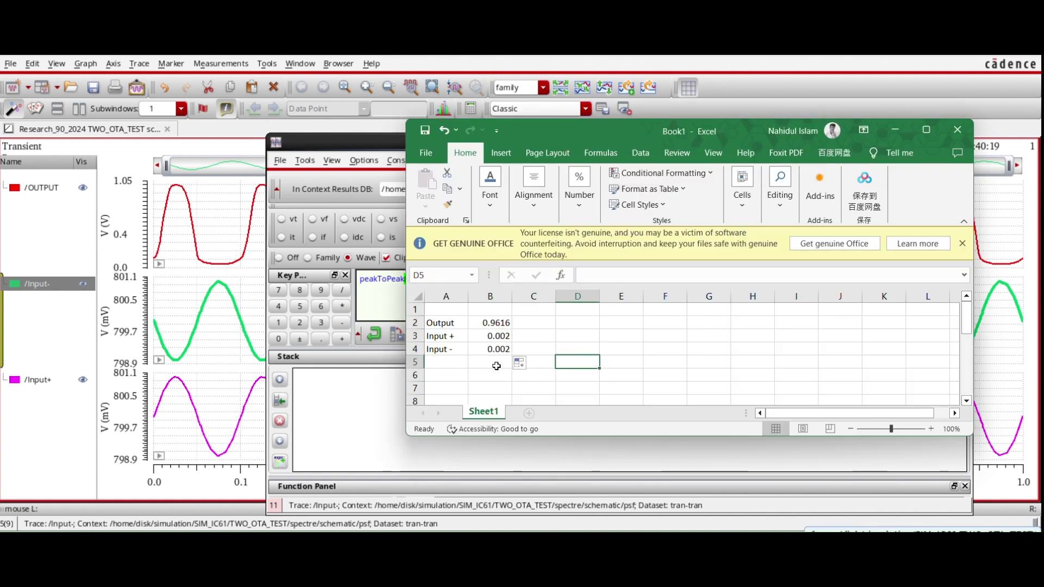
# Enter the label "Diff Voltage" in cell A5
pyautogui.doubleClick(449, 362)
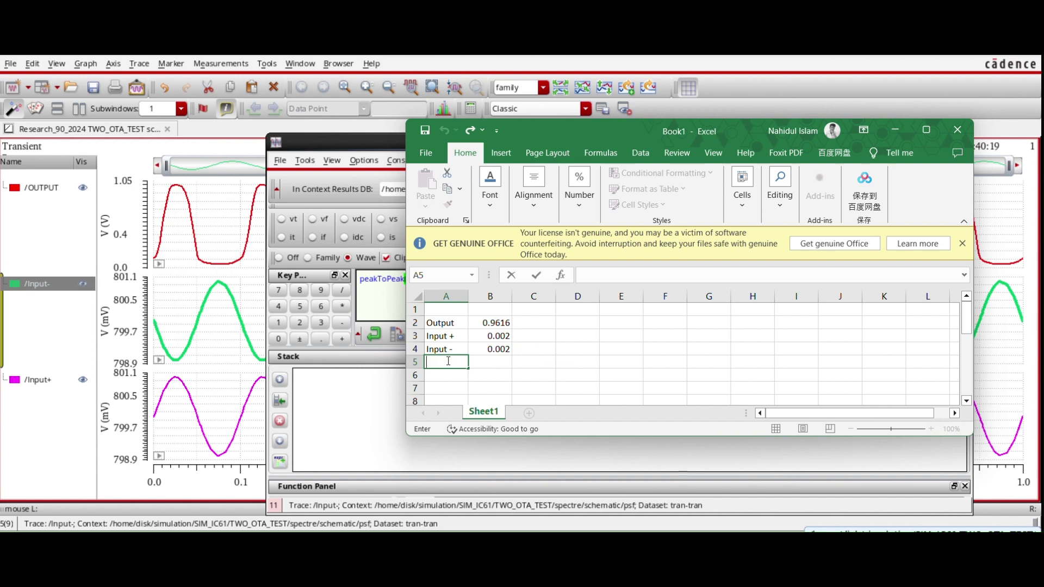
pyautogui.write('A')
pyautogui.press('BackSpace')
pyautogui.write('Diff V')
pyautogui.write('oltage')
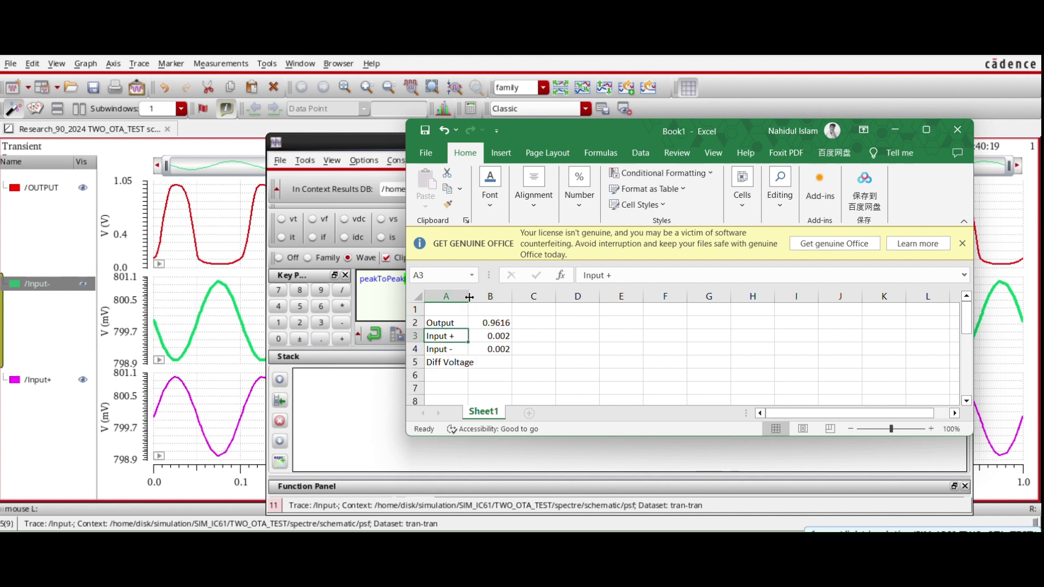
# Widen column A and change the label in A5 to "Diff Input Voltage"
pyautogui.moveTo(470, 296); pyautogui.dragTo(525, 297)
pyautogui.click(444, 362)
pyautogui.doubleClick(444, 363)
pyautogui.write('Input')
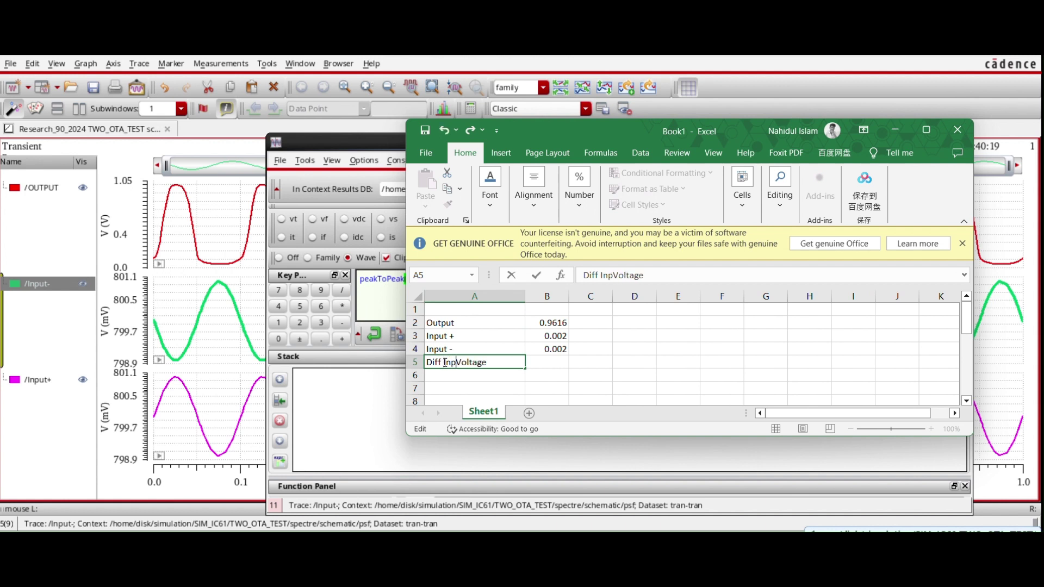
# Enter the formula =(B3+B4)/2 in cell B5 to average the two input voltages
pyautogui.click(547, 362)
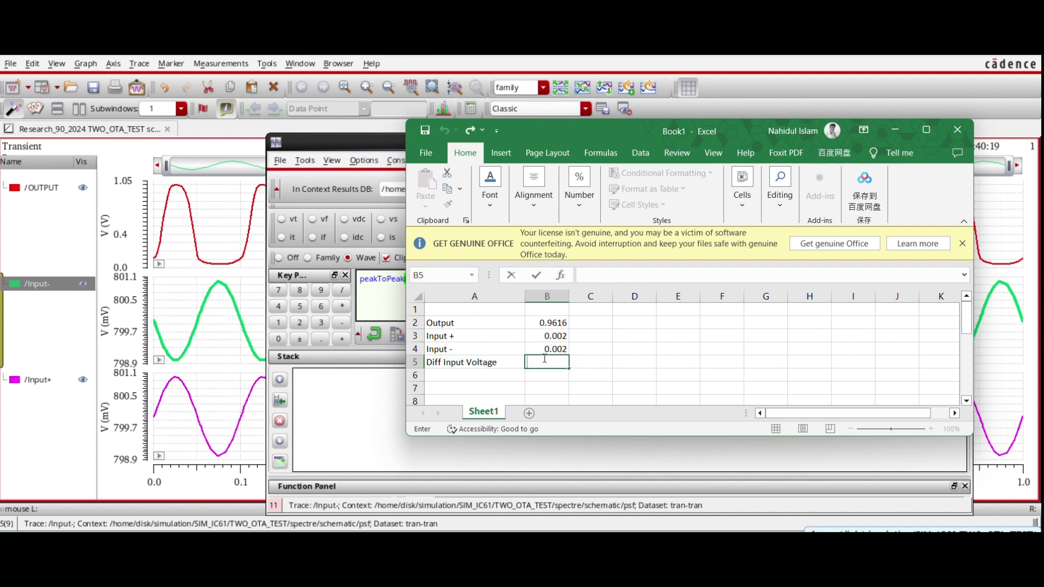
pyautogui.write('=')
pyautogui.click(554, 335)
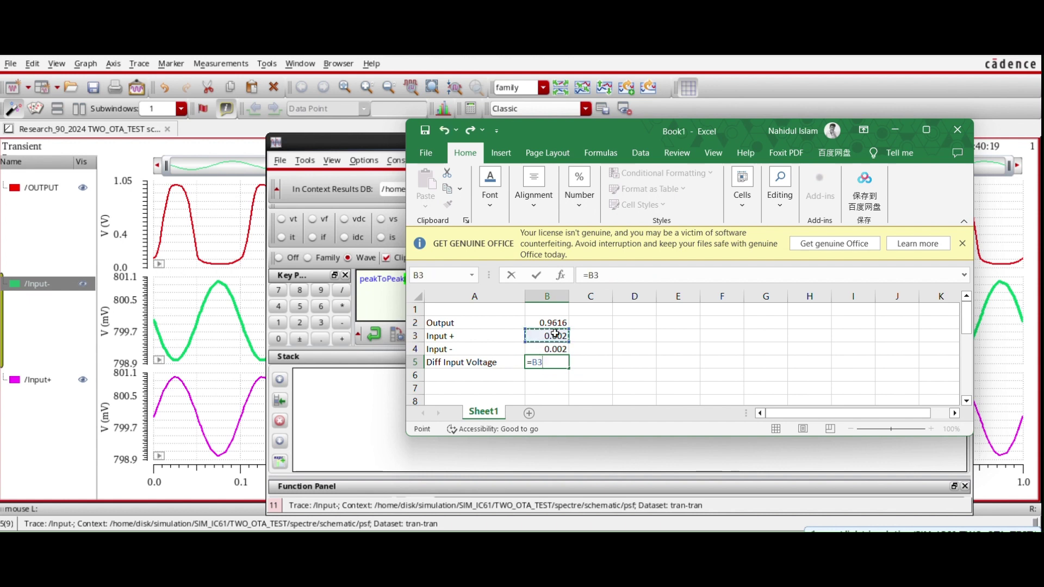
pyautogui.write('+')
pyautogui.click(556, 350)
pyautogui.click(535, 363)
pyautogui.write('(')
pyautogui.press('End')
pyautogui.write(')/2')
pyautogui.press('Return')
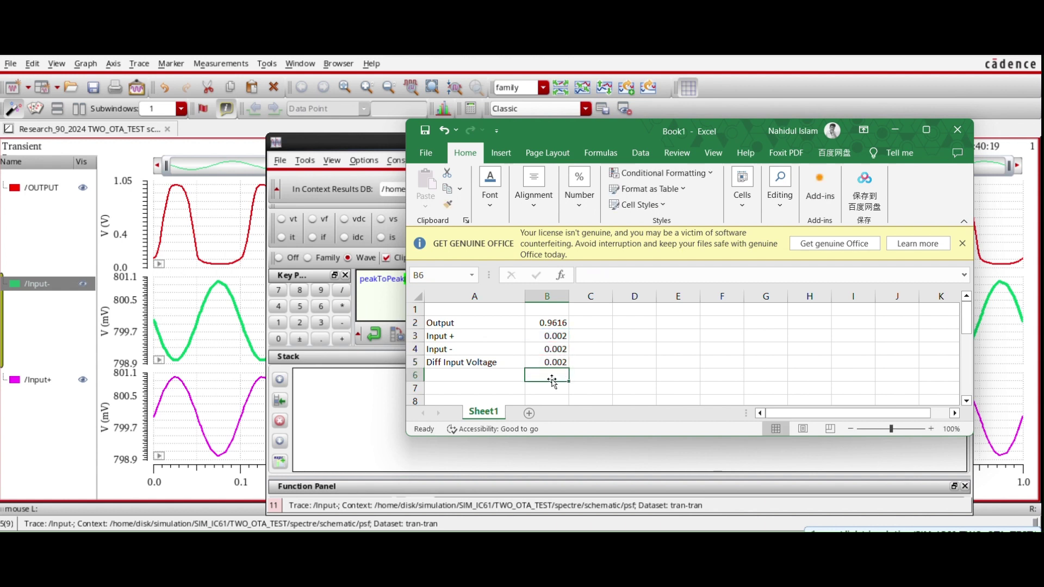
# Enter the label "Gain (linear)" in cell A6
pyautogui.click(496, 377)
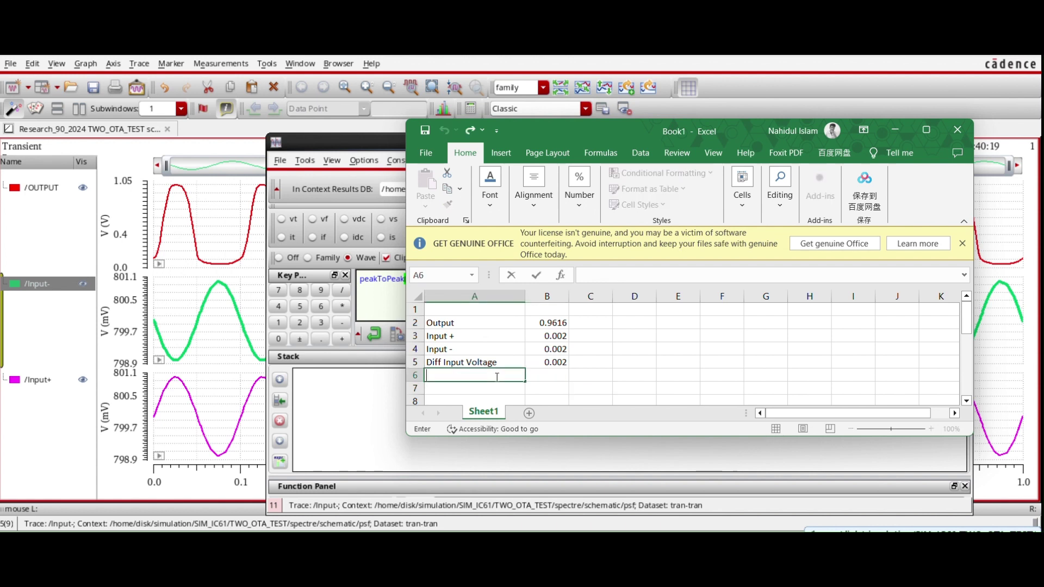
pyautogui.write('Gain')
pyautogui.write(' L')
pyautogui.write('linear)')
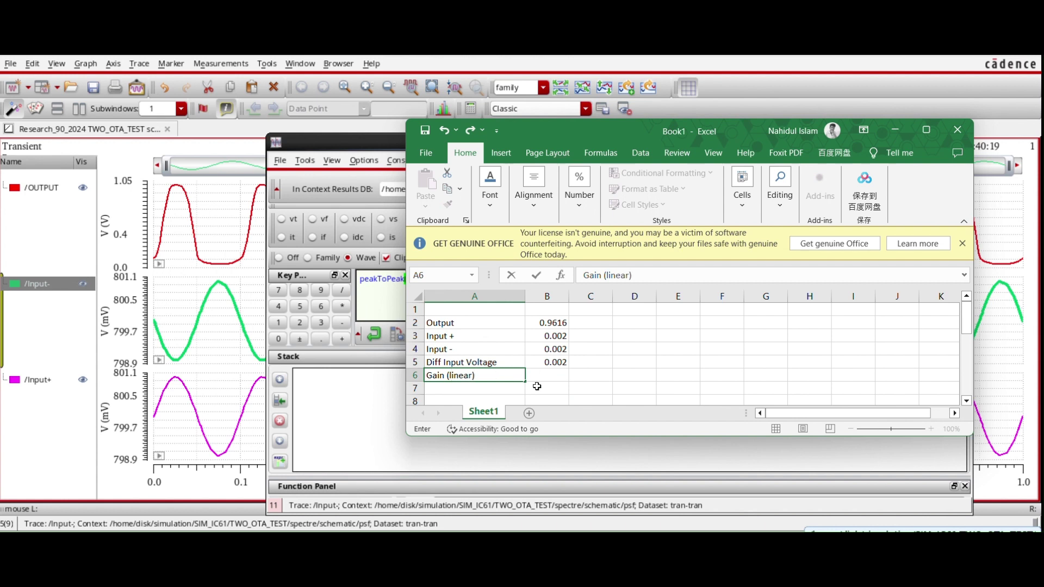
# Compute the linear gain in cell B6 by dividing the output value in B2 by the differential input voltage
pyautogui.click(544, 376)
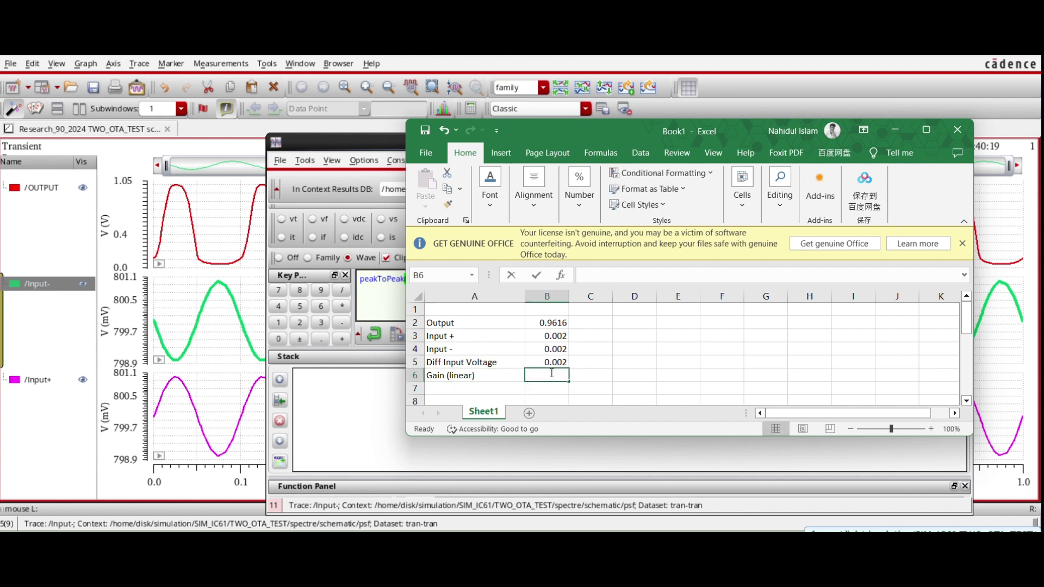
pyautogui.write('=')
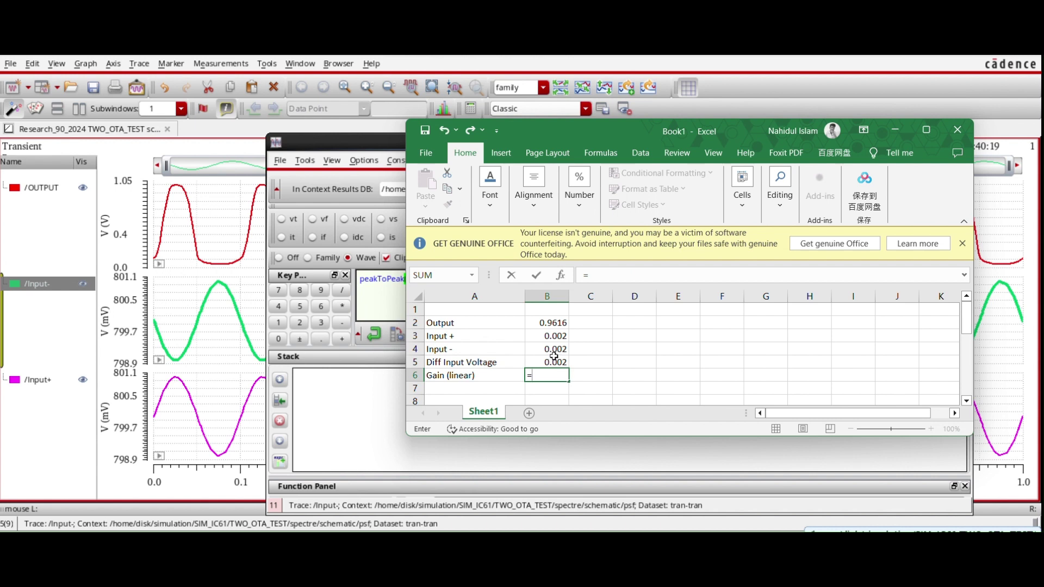
pyautogui.click(556, 325)
pyautogui.write('/')
pyautogui.press('Up')
pyautogui.press('Up')
pyautogui.press('Up')
pyautogui.press('Return')
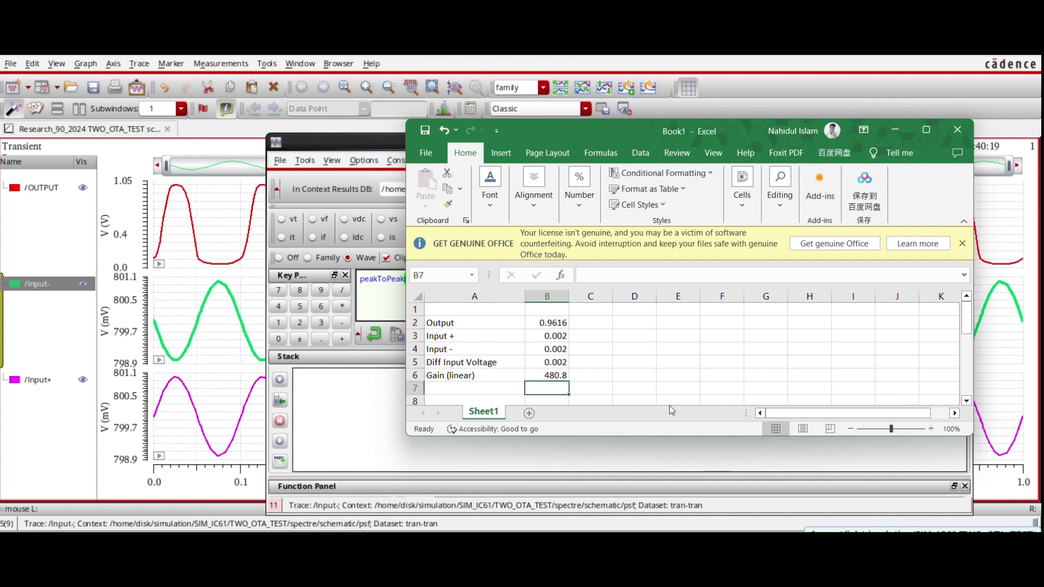
# Enter the label "Gain (dB)" in cell A7
pyautogui.click(645, 388)
pyautogui.click(561, 380)
pyautogui.doubleClick(474, 387)
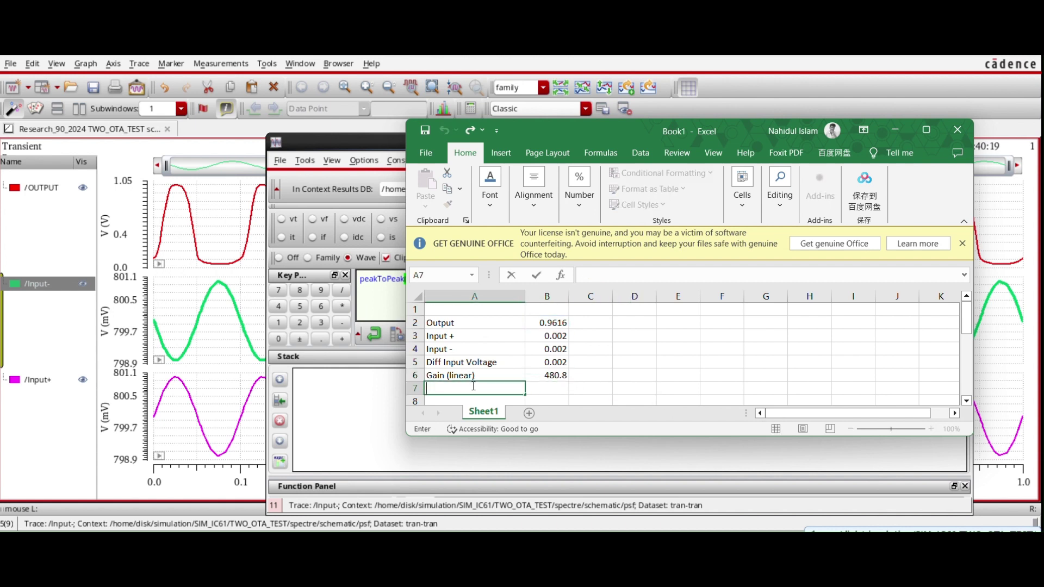
pyautogui.write('Gain (linear')
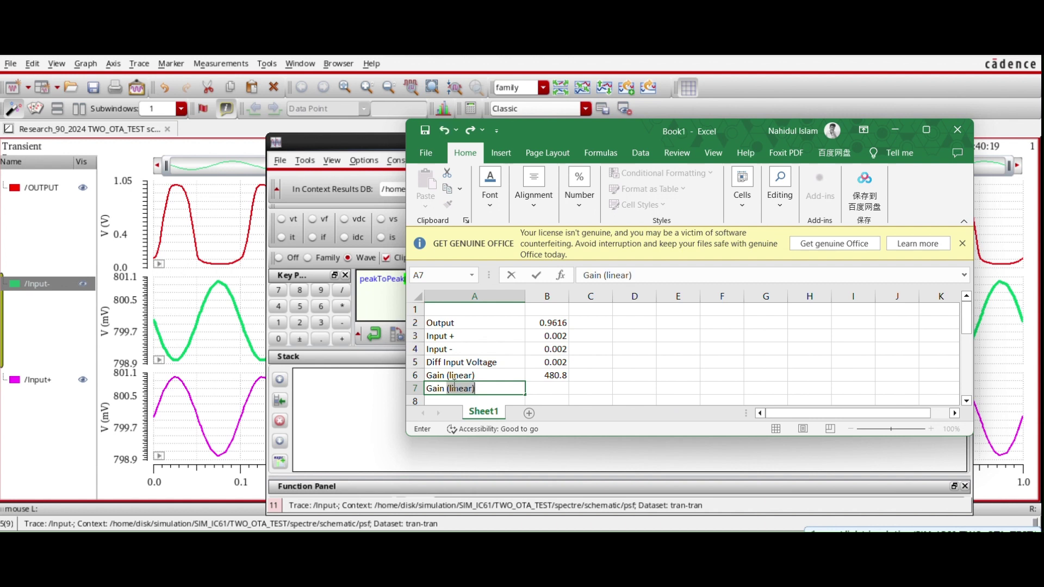
pyautogui.click(459, 388)
pyautogui.press('BackSpace')
pyautogui.press('BackSpace')
pyautogui.press('BackSpace')
pyautogui.press('BackSpace')
pyautogui.press('BackSpace')
pyautogui.press('BackSpace')
pyautogui.press('BackSpace')
pyautogui.write('dB')
# Enter the formula =20*LOG(B6, 10) in cell B7 to convert the linear gain to decibels
pyautogui.doubleClick(538, 387)
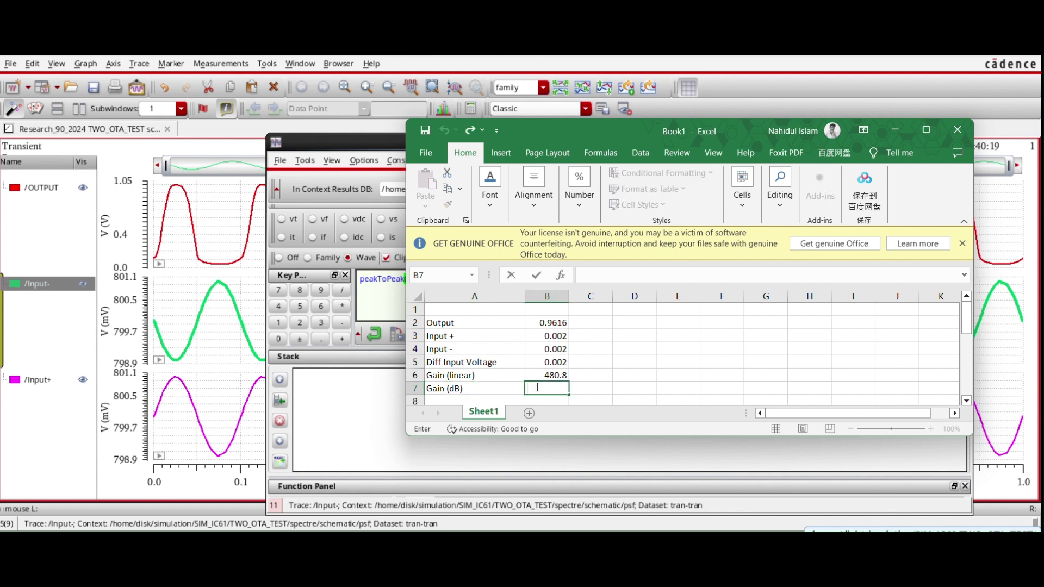
pyautogui.write('20*lo')
pyautogui.click(615, 275)
pyautogui.write('o')
pyautogui.press('BackSpace')
pyautogui.press('BackSpace')
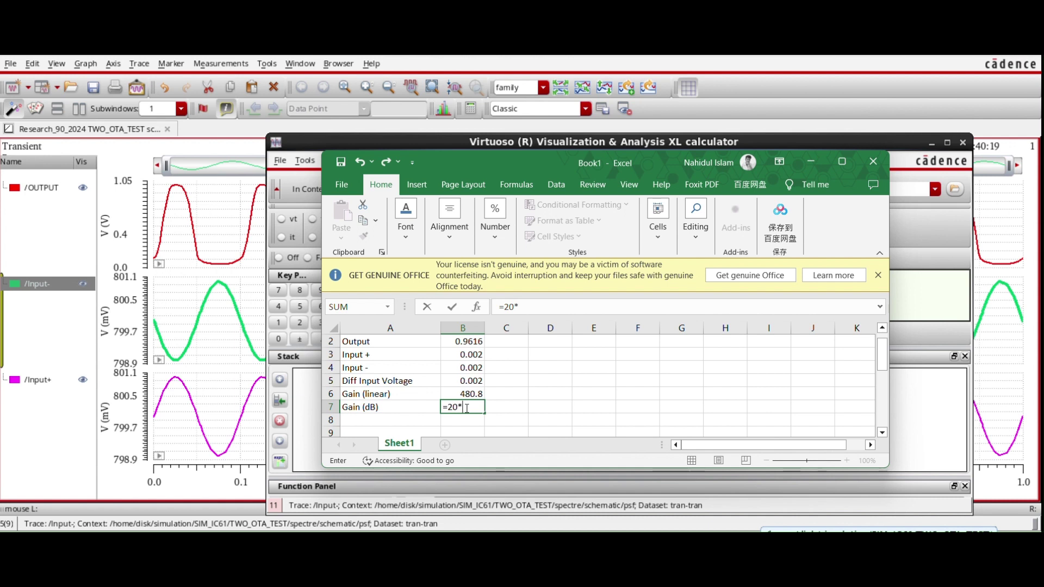
pyautogui.write('LOG')
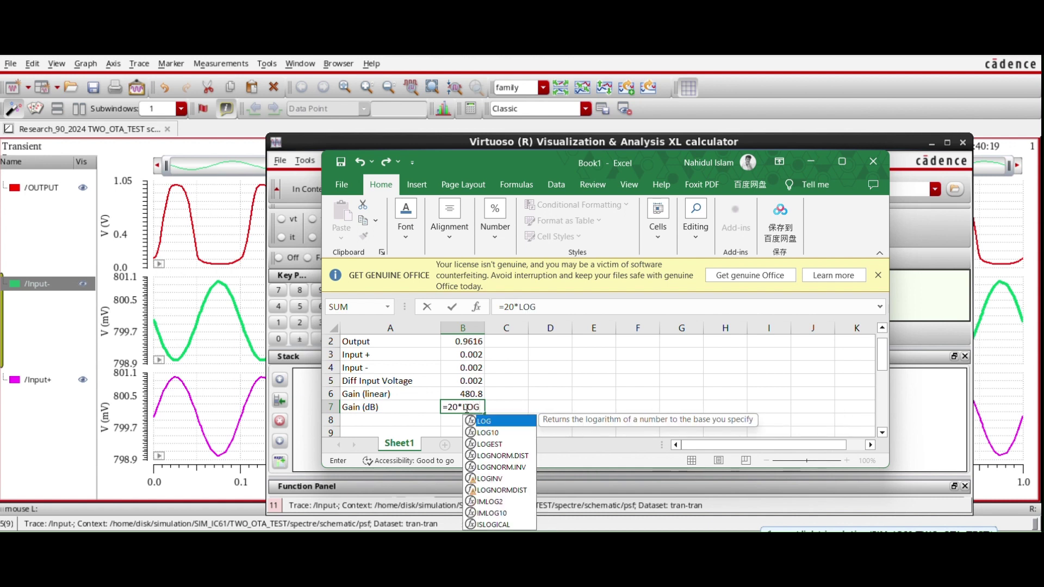
pyautogui.write('(')
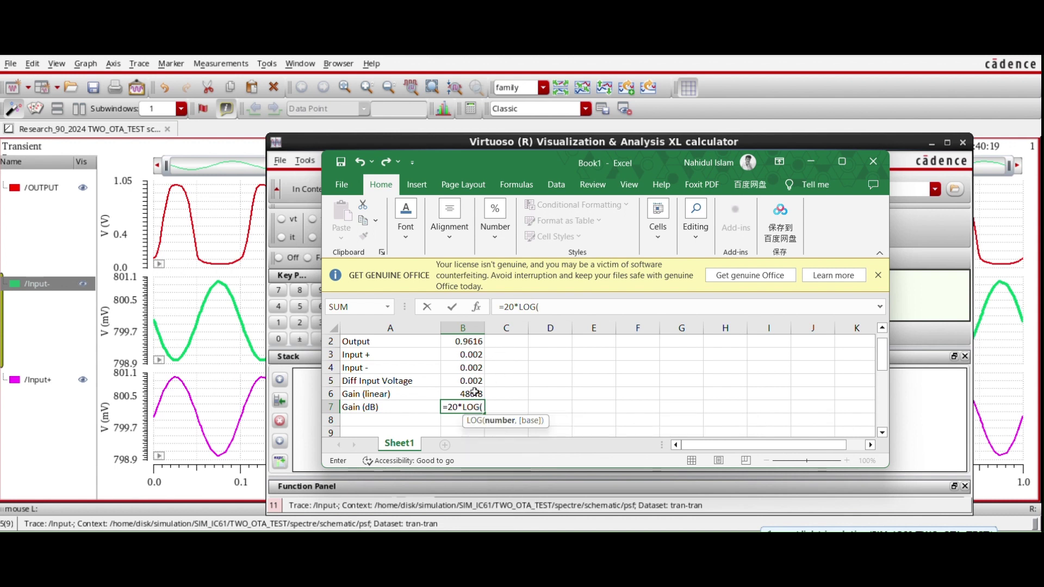
pyautogui.click(474, 391)
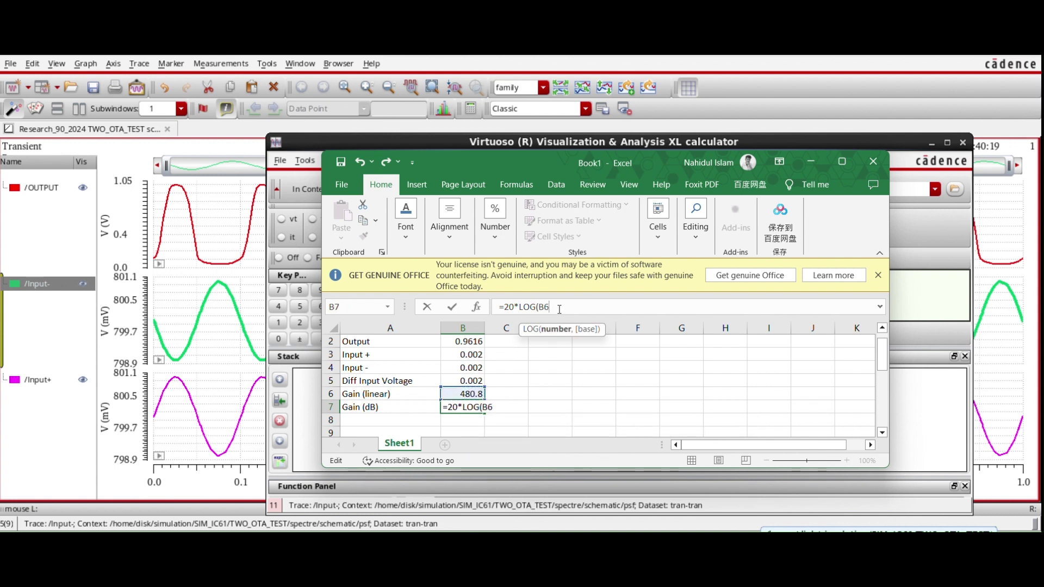
pyautogui.write(', 10')
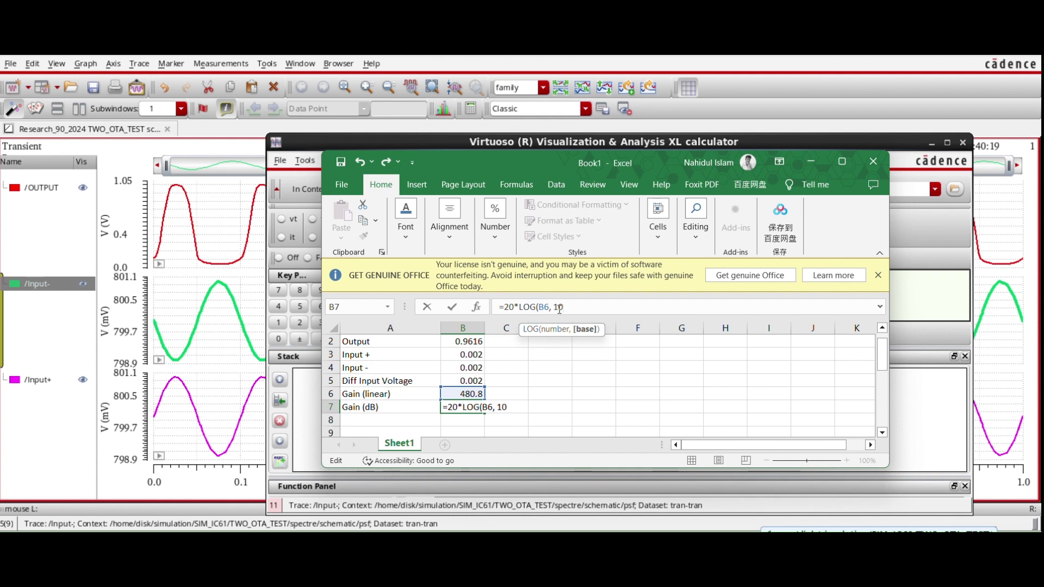
pyautogui.write(')')
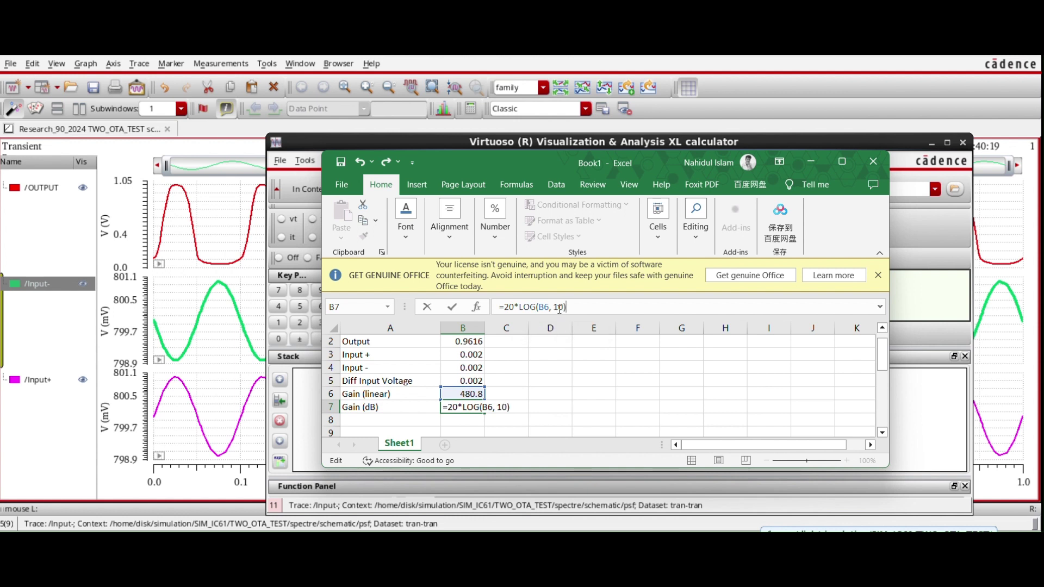
pyautogui.press('Return')
pyautogui.click(581, 394)
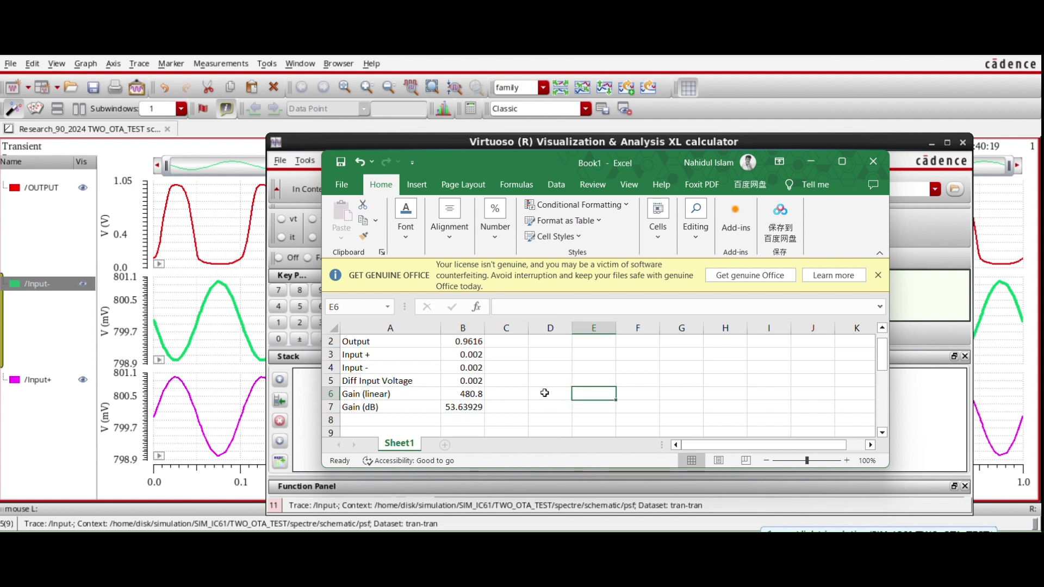
# Enter the unit "dB" in cell C7 beside the decibel gain
pyautogui.scroll(1, 474, 398)
pyautogui.scroll(-1, 474, 398)
pyautogui.scroll(1, 474, 398)
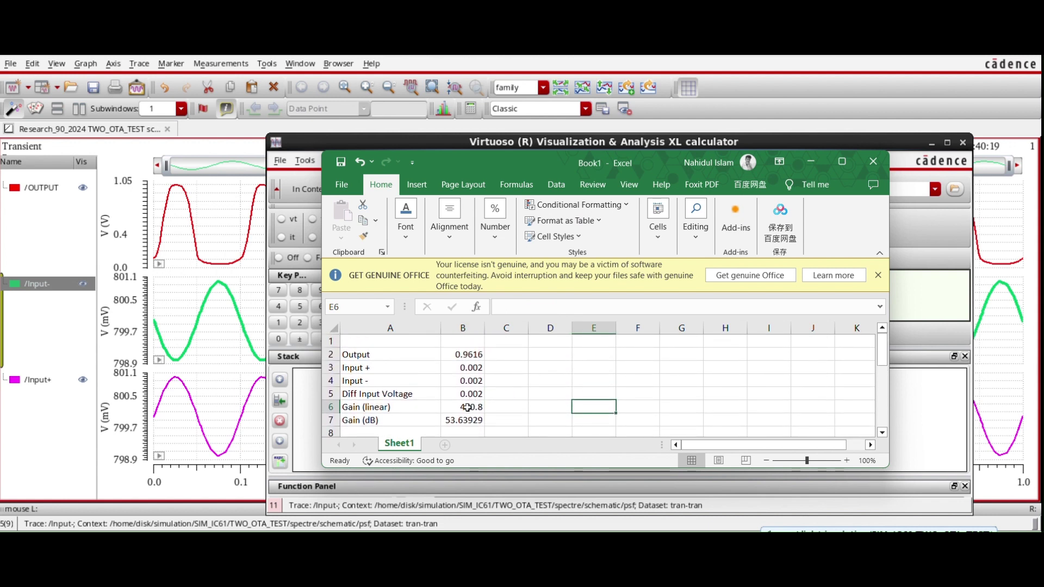
pyautogui.scroll(-1, 473, 408)
pyautogui.click(513, 379)
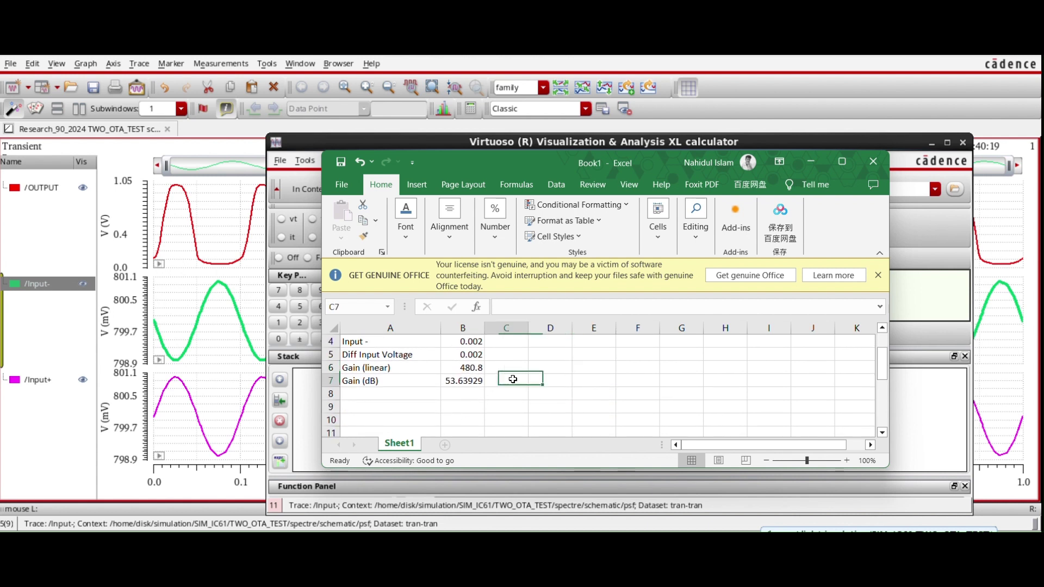
pyautogui.doubleClick(513, 379)
pyautogui.write('dB')
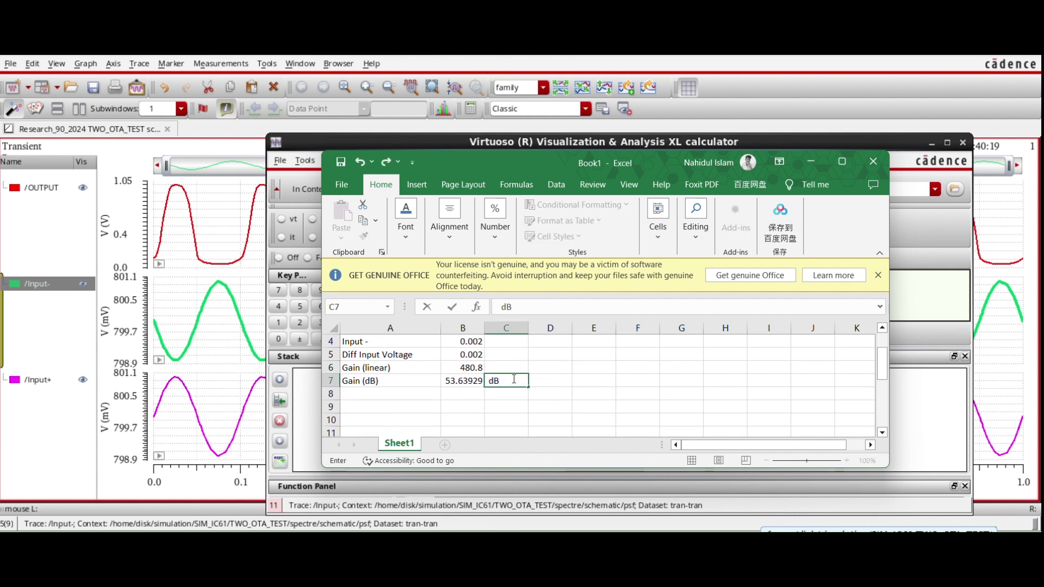
pyautogui.click(594, 393)
# Select the completed gain calculation in cells A2:C7
pyautogui.scroll(1, 413, 380)
pyautogui.scroll(-1, 391, 376)
pyautogui.scroll(1, 381, 370)
pyautogui.click(350, 355)
pyautogui.moveTo(351, 355); pyautogui.dragTo(493, 420)
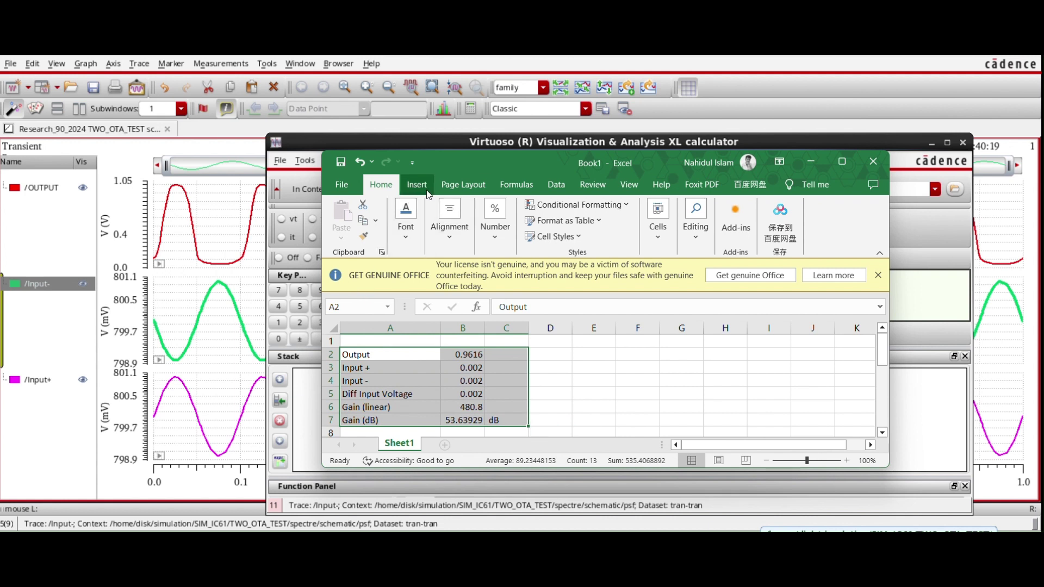
# Switch from Excel to the Virtuoso calculator and clear the peakToPeak expression from its buffer
pyautogui.click(811, 161)
pyautogui.moveTo(498, 279); pyautogui.dragTo(361, 283)
pyautogui.press('BackSpace')
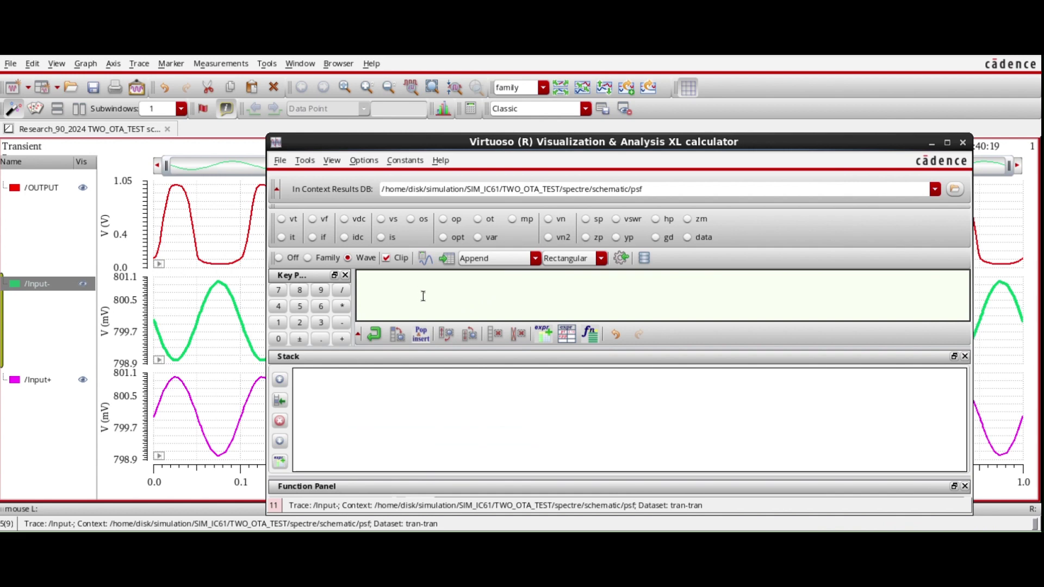
pyautogui.click(251, 280)
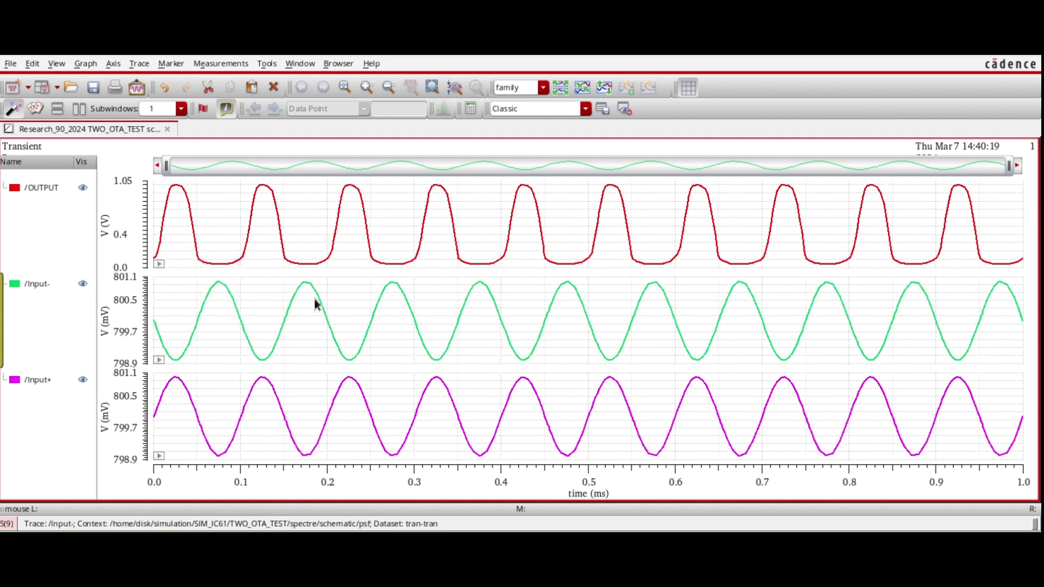
pyautogui.click(269, 282)
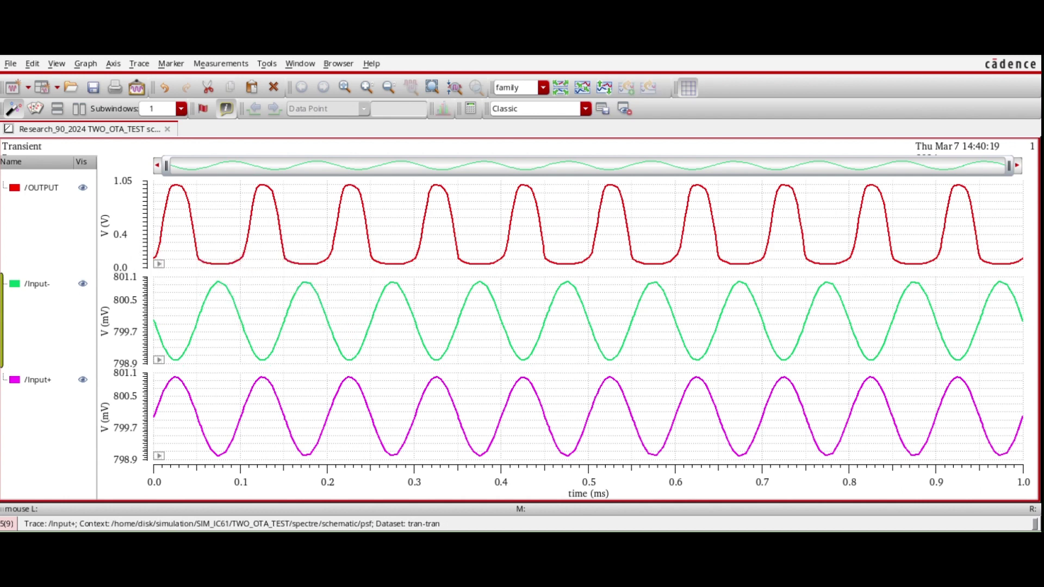
pyautogui.hotkey('alt', 'Tab')
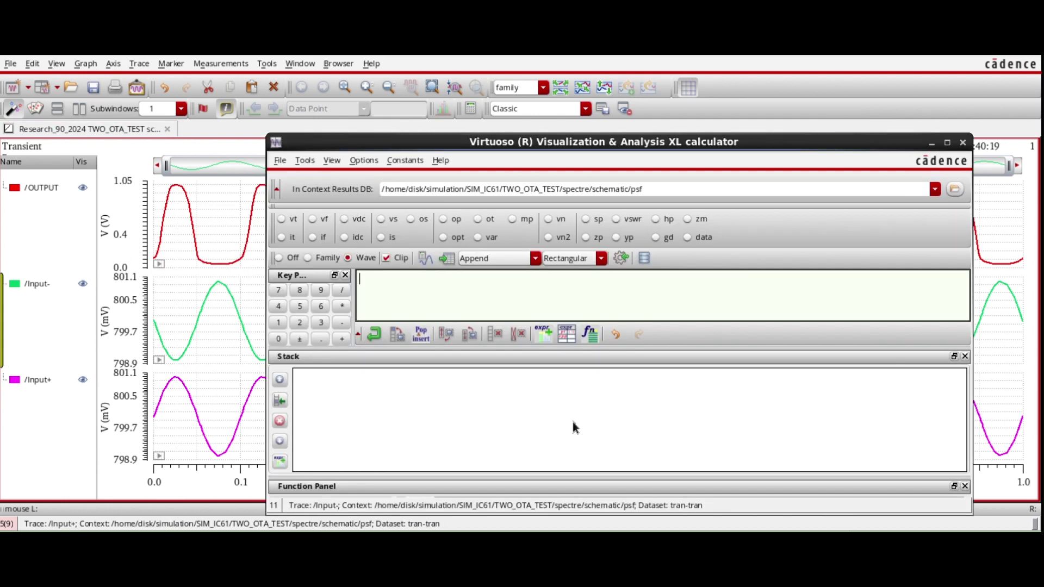
# Try dividing the OUTPUT transient voltage by the Input- transient voltage in the calculator, evaluate the ratio as a table, and clear the expression
pyautogui.click(251, 234)
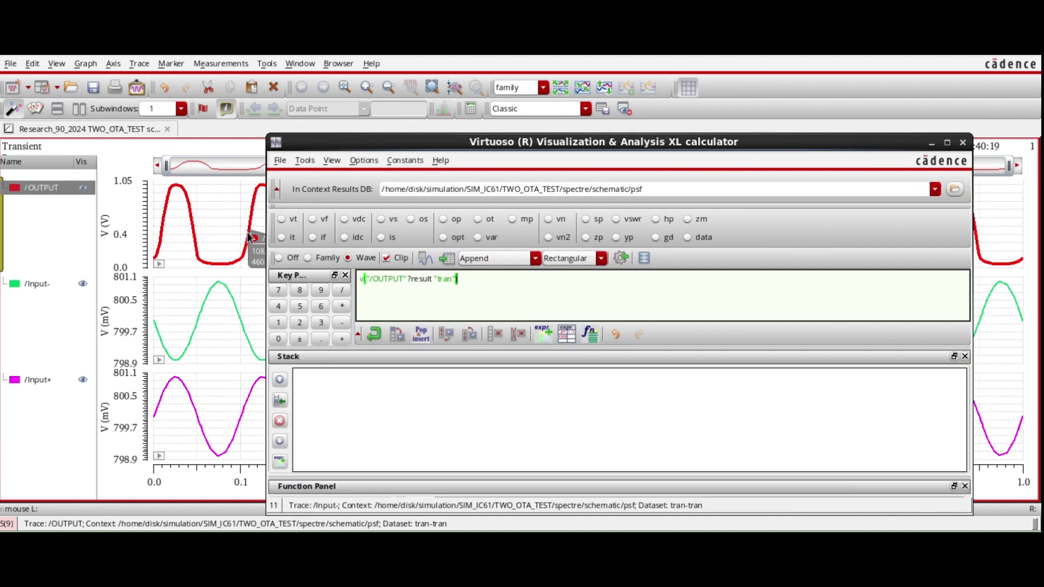
pyautogui.click(375, 334)
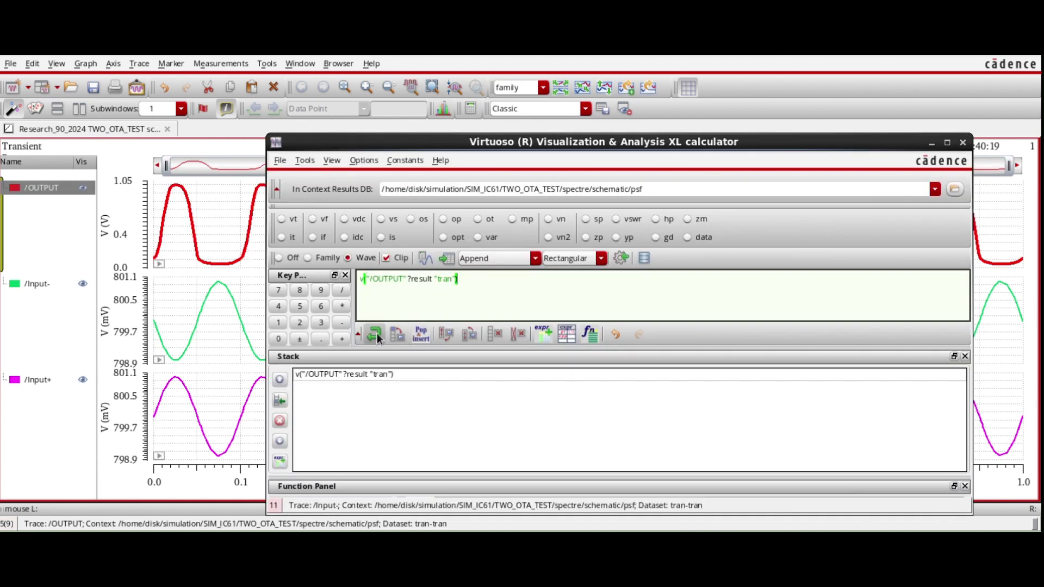
pyautogui.click(238, 321)
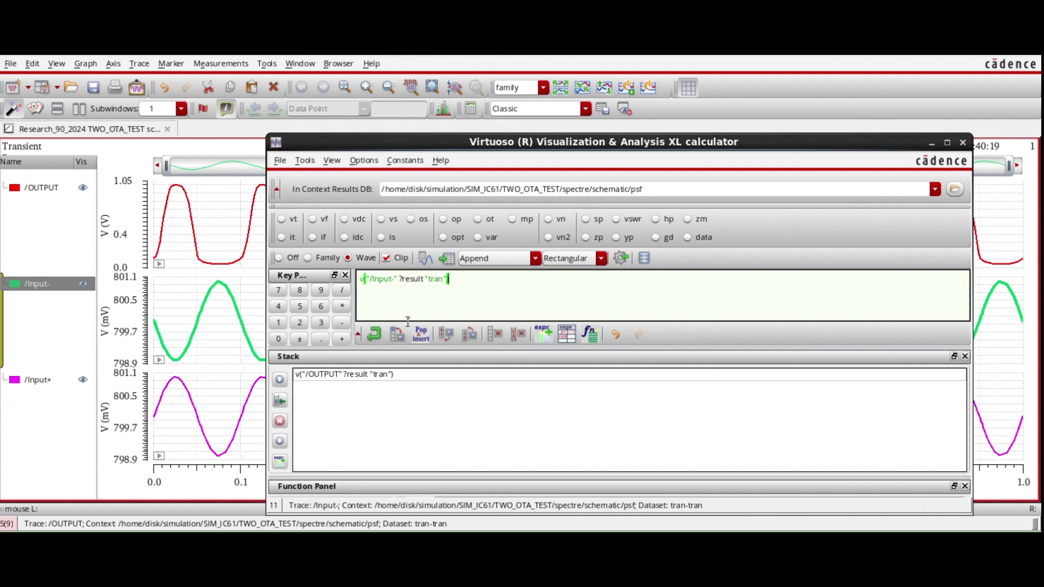
pyautogui.click(341, 289)
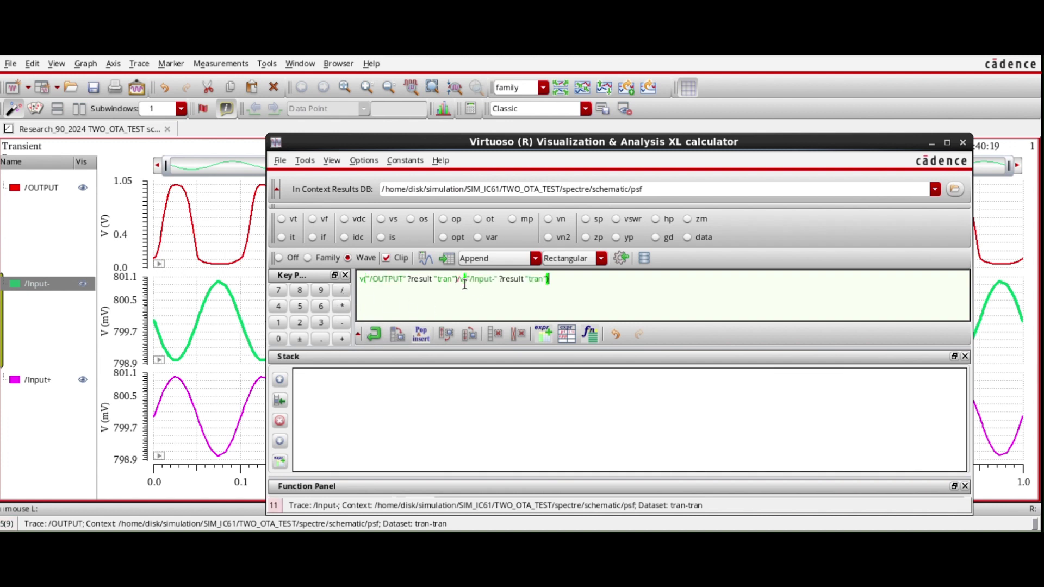
pyautogui.click(426, 259)
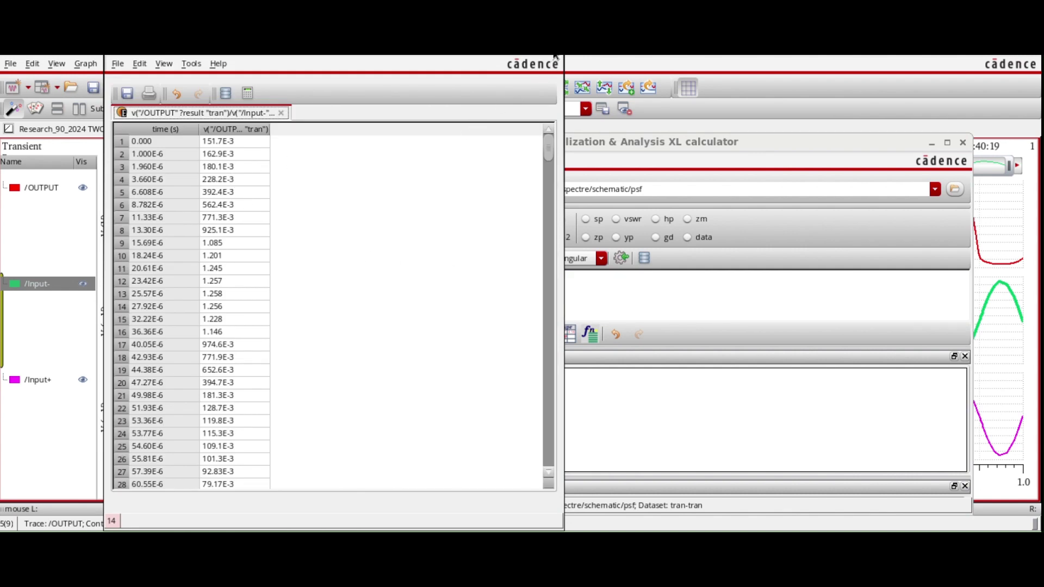
pyautogui.click(555, 59)
pyautogui.moveTo(550, 279); pyautogui.dragTo(364, 282)
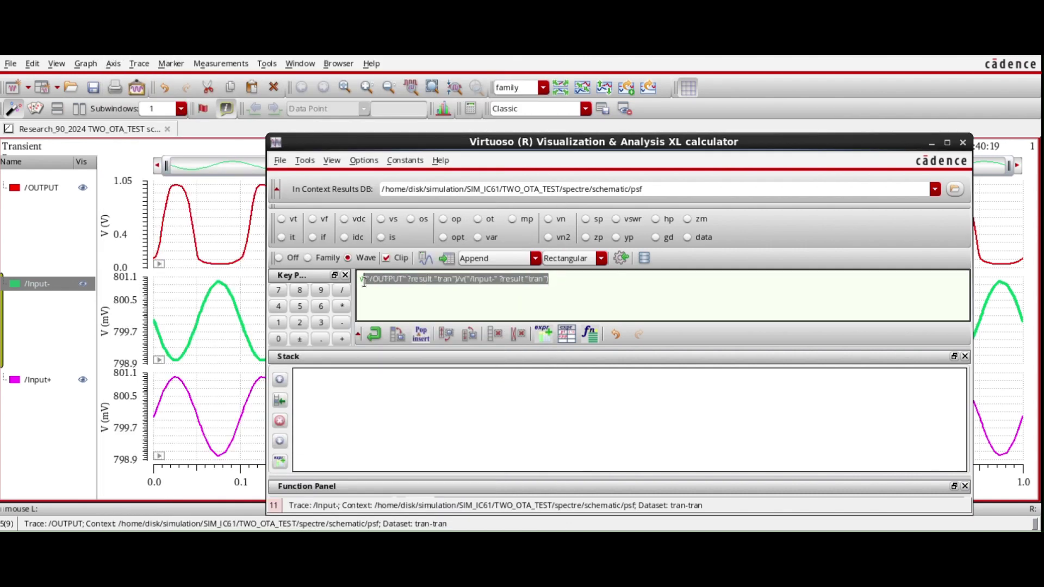
pyautogui.press('BackSpace')
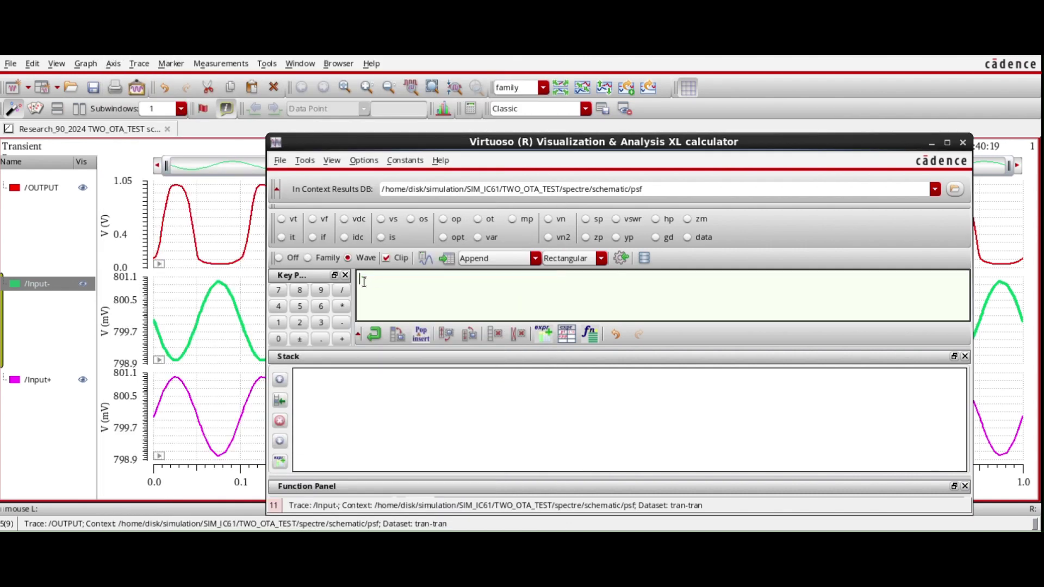
# Load the OUTPUT transient waveform into the calculator buffer and apply the peakToPeak function to it
pyautogui.click(349, 258)
pyautogui.click(249, 239)
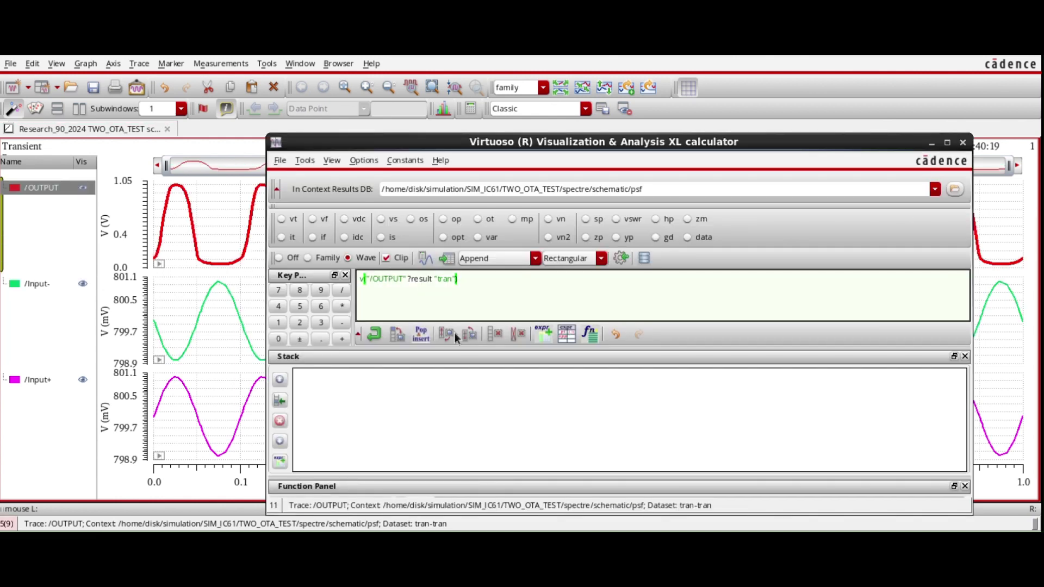
pyautogui.click(966, 355)
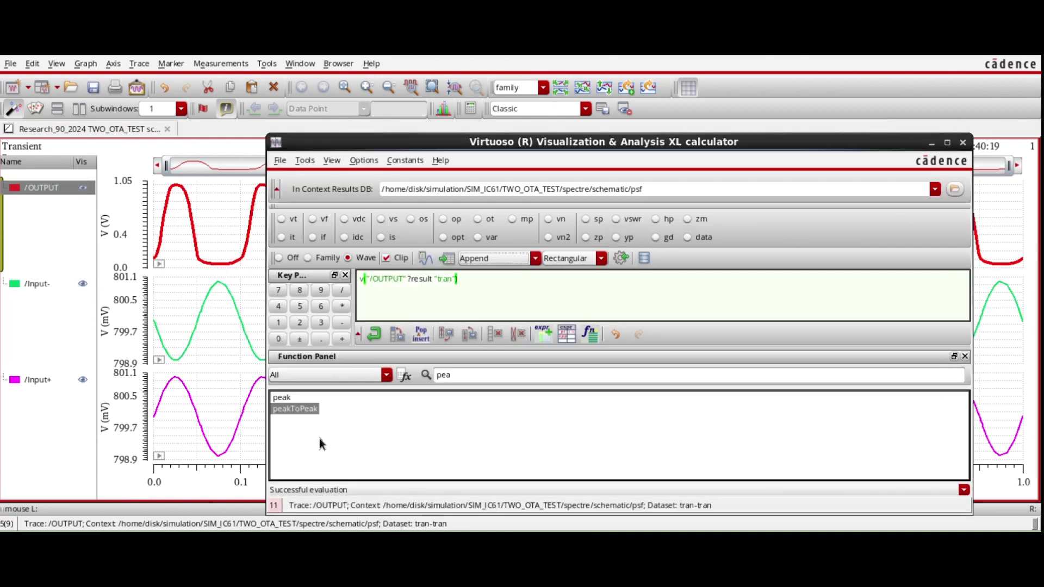
pyautogui.doubleClick(307, 410)
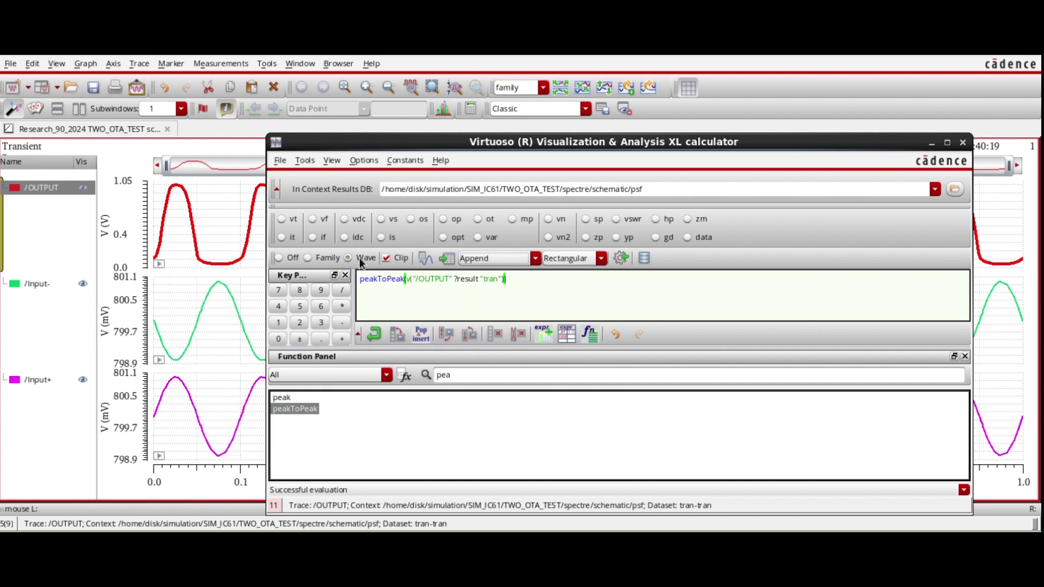
# Load the Input- transient waveform into the calculator buffer and wrap it in the peakToPeak function, keeping the OUTPUT expression on the stack
pyautogui.click(232, 300)
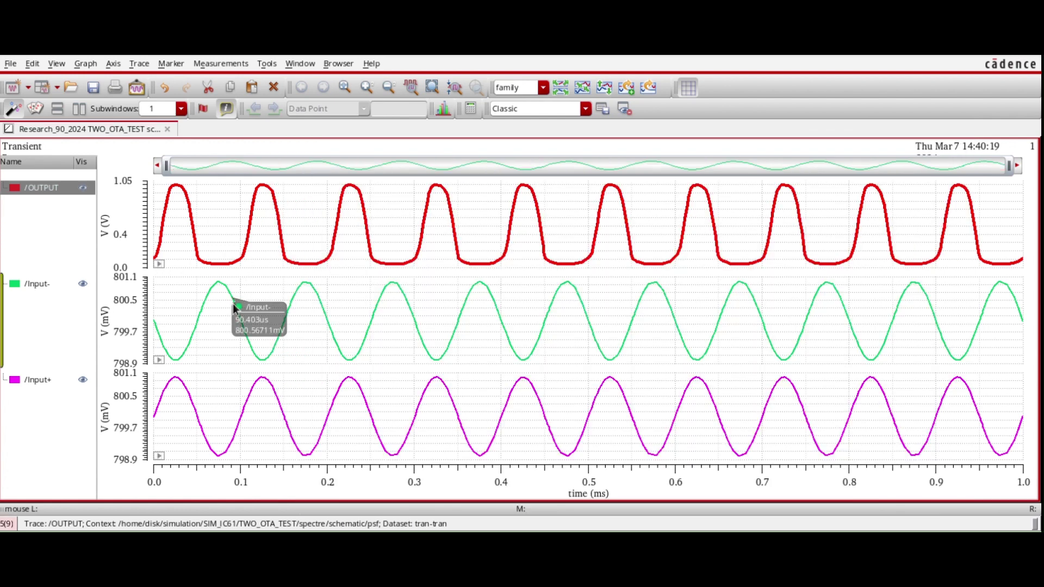
pyautogui.click(285, 324)
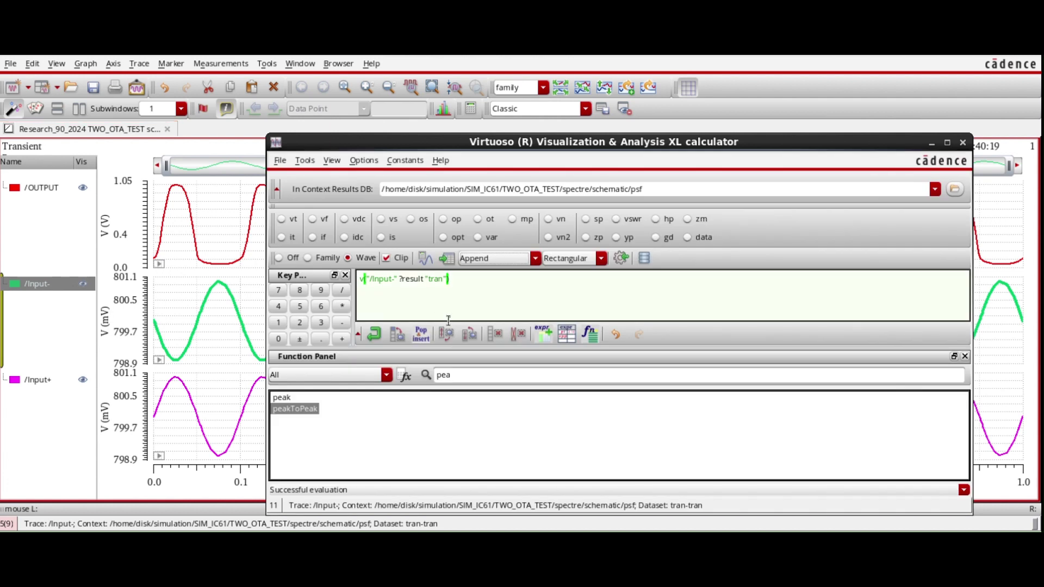
pyautogui.doubleClick(296, 409)
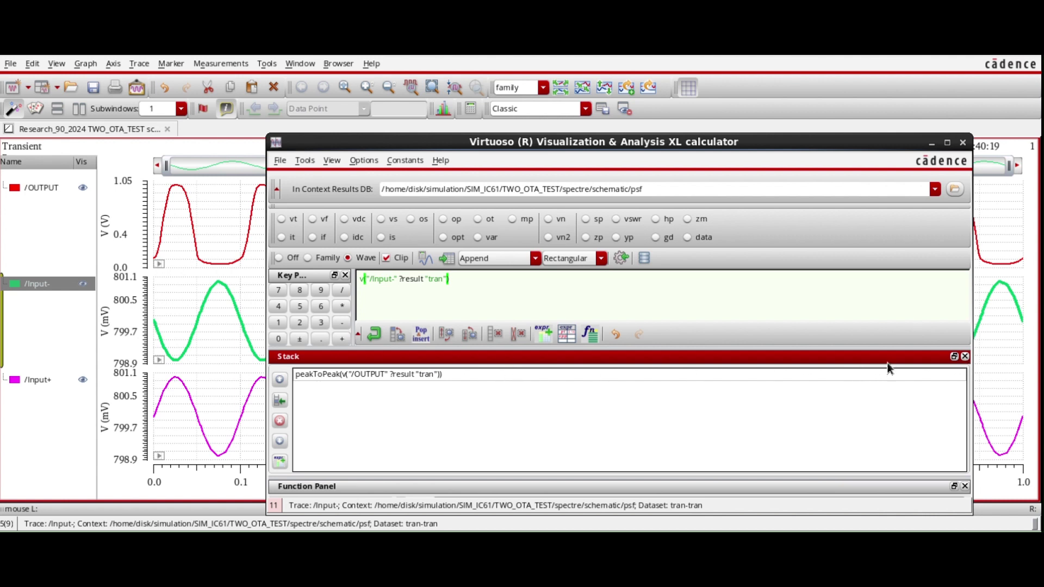
pyautogui.click(965, 356)
pyautogui.doubleClick(301, 409)
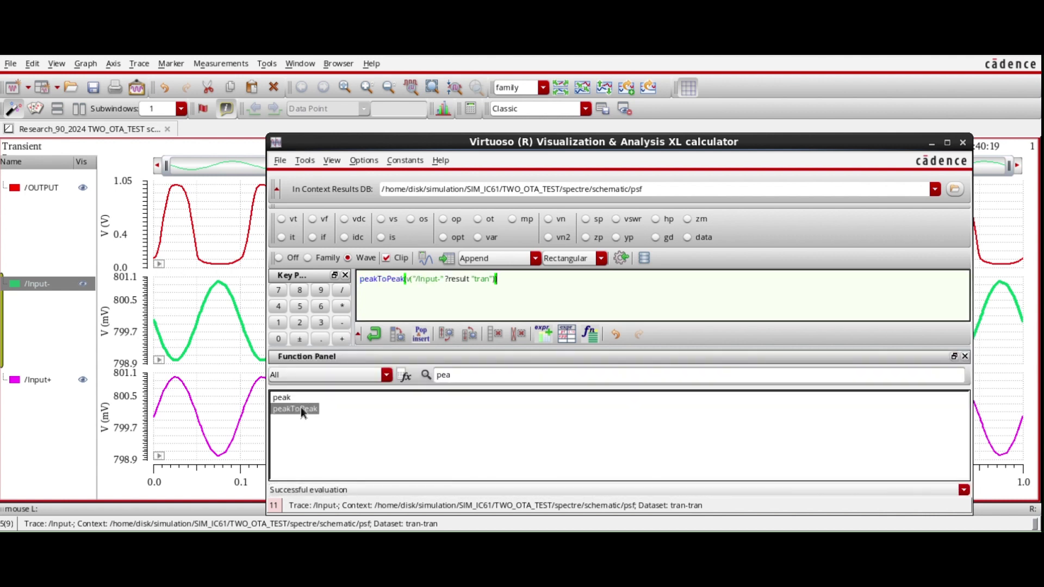
# Divide the OUTPUT peakToPeak expression by the Input- one, evaluate the linear gain as a table, and close the result
pyautogui.click(341, 291)
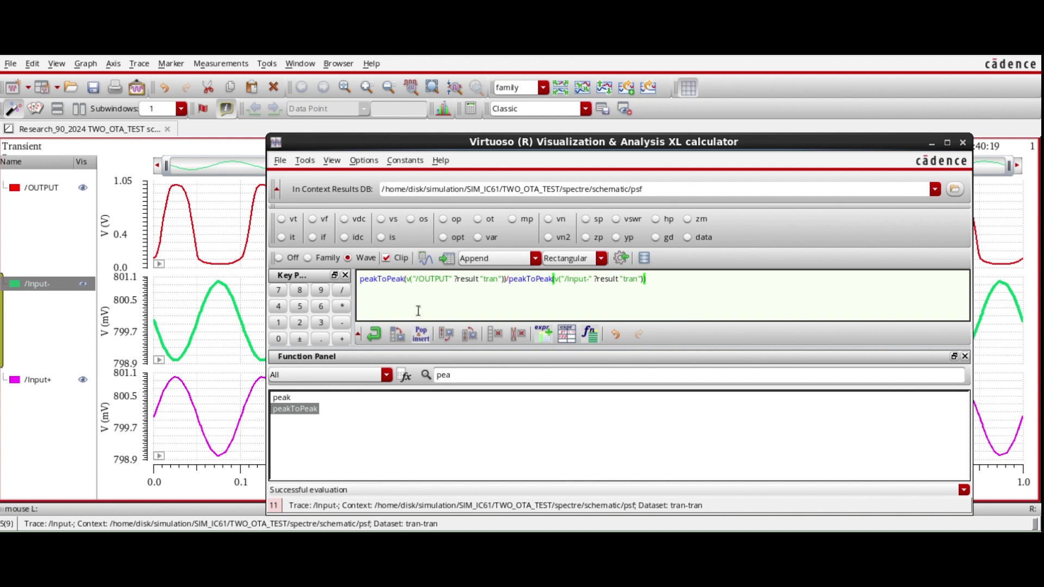
pyautogui.click(427, 260)
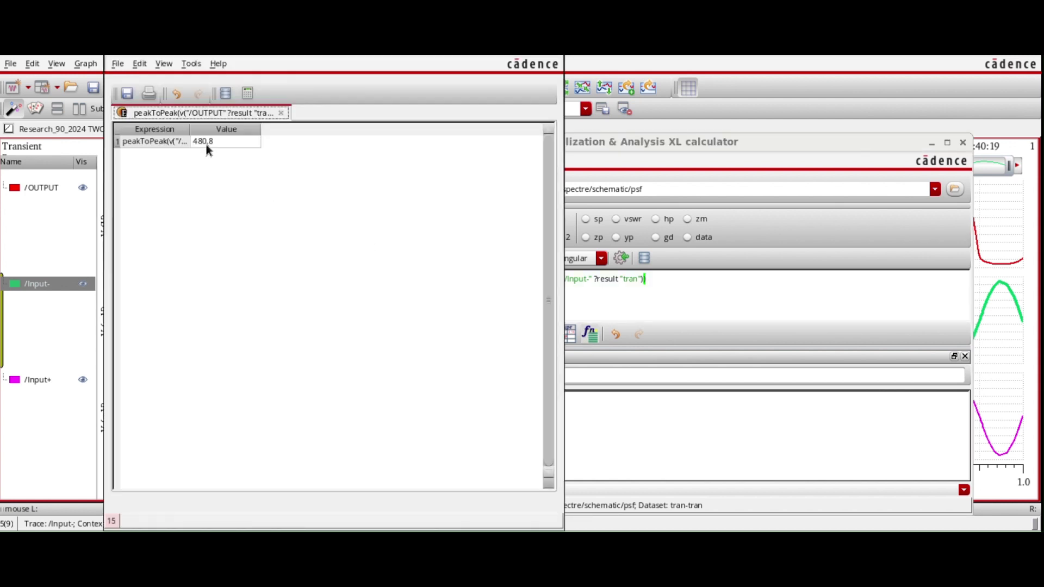
pyautogui.click(207, 145)
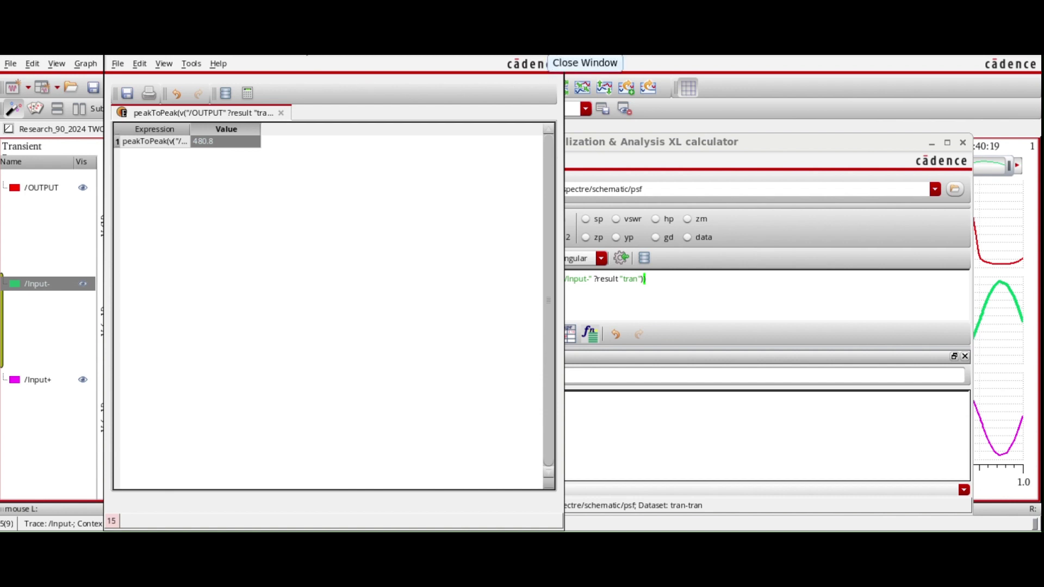
pyautogui.click(555, 79)
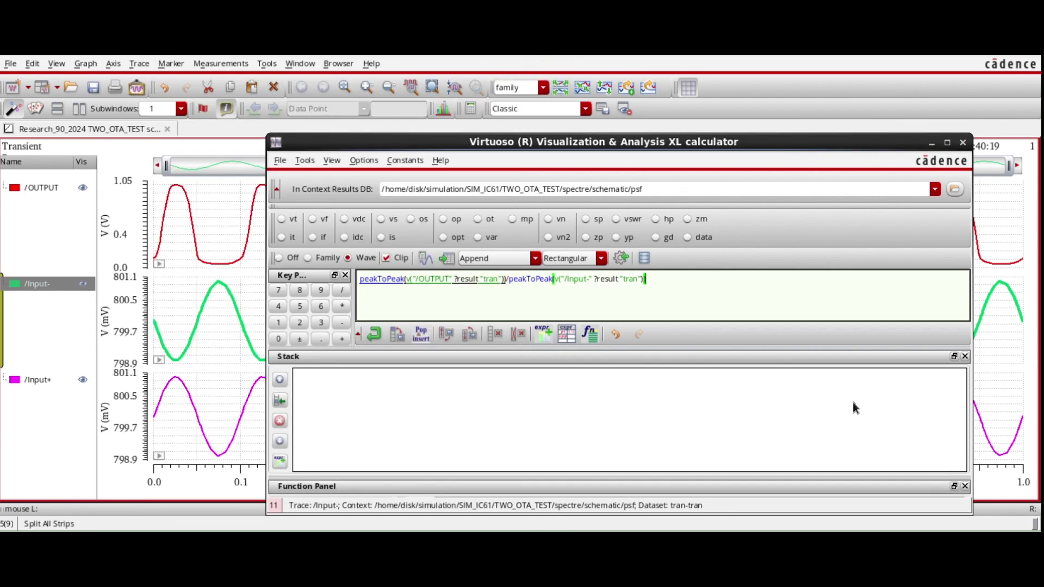
# Find the dB20 function with the filter "db", apply it to the peak-to-peak ratio, and evaluate the decibel gain as a table
pyautogui.click(966, 357)
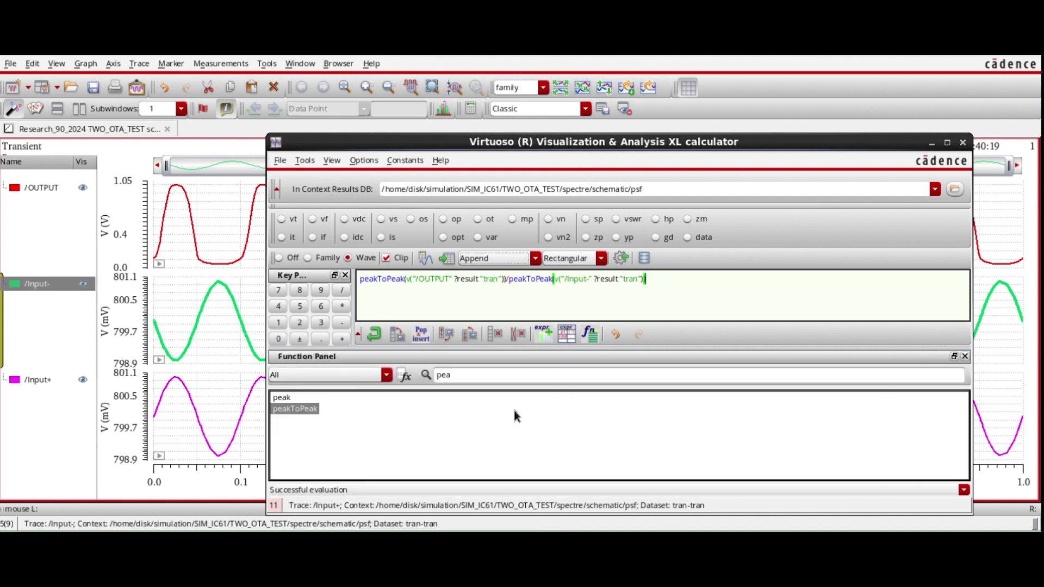
pyautogui.click(403, 376)
pyautogui.write('db')
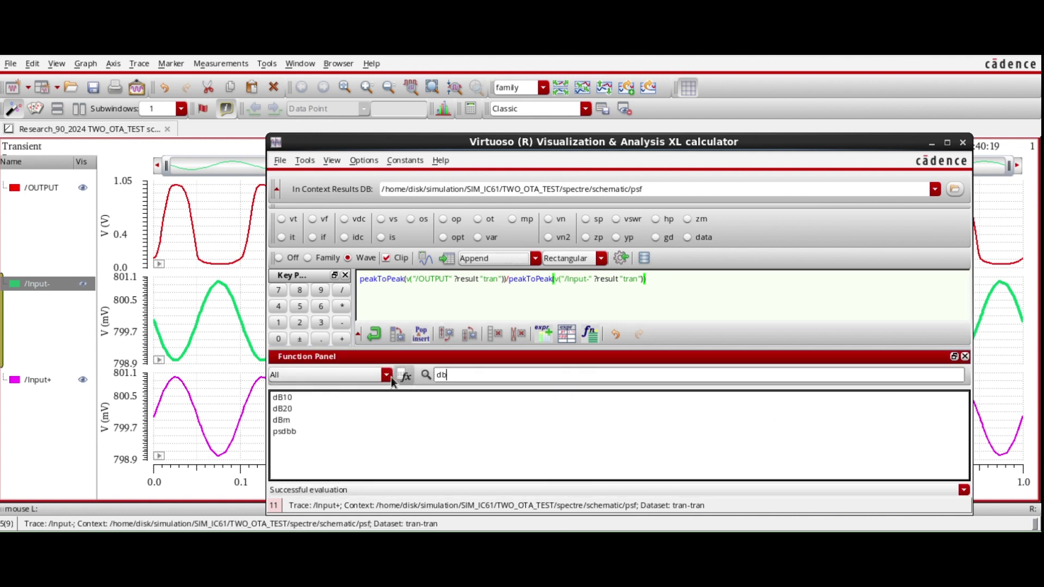
pyautogui.doubleClick(283, 408)
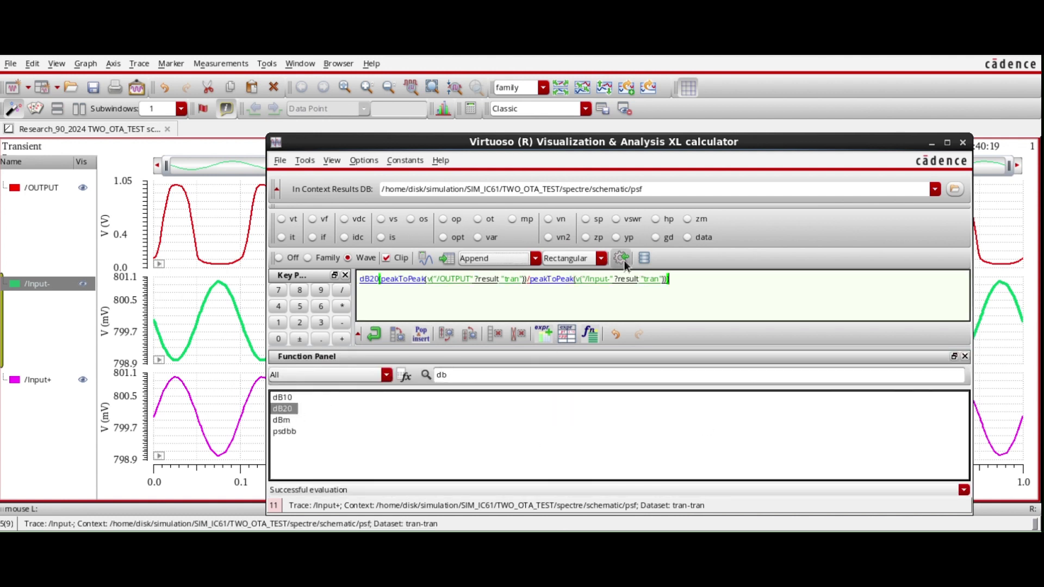
pyautogui.click(426, 260)
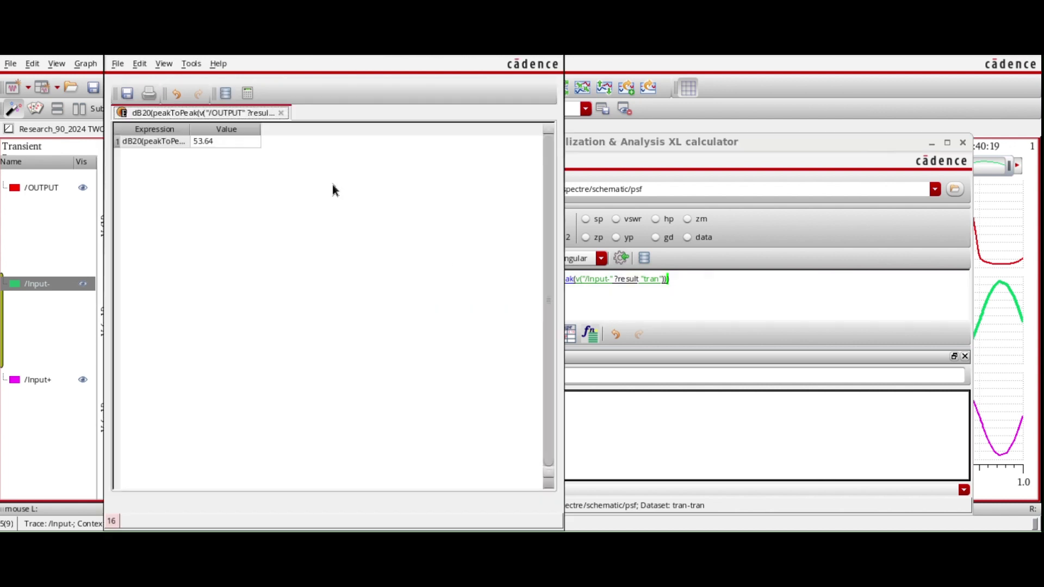
pyautogui.click(200, 143)
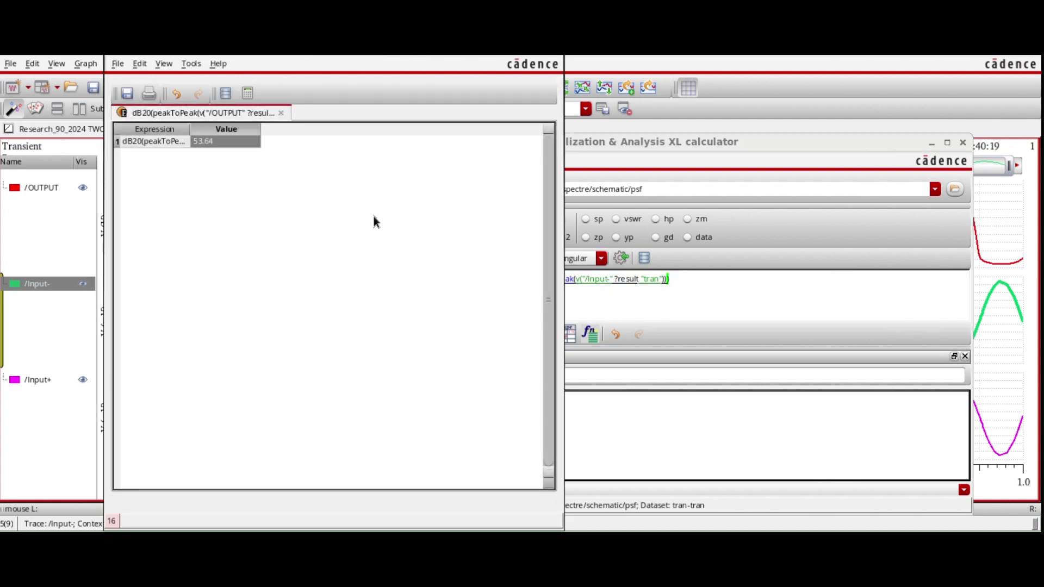